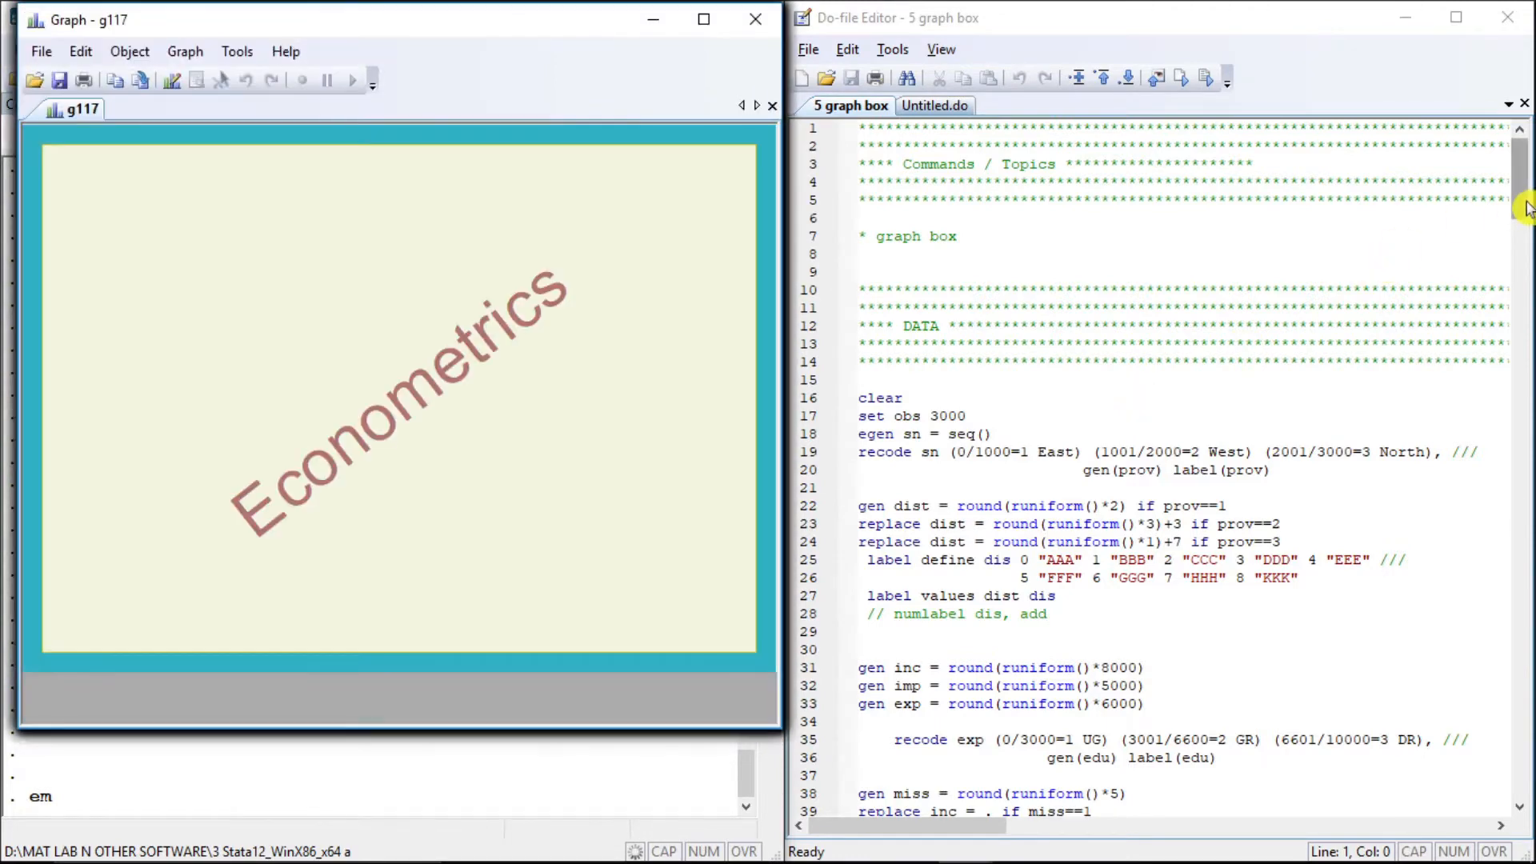
# Run the do-file's DATA block, from clear through the label variable commands, to generate the 3000-observation dataset.
pyautogui.moveTo(1529, 202)
pyautogui.mouseDown()
pyautogui.moveTo(1529, 232)
pyautogui.moveTo(1525, 220)
pyautogui.mouseUp()
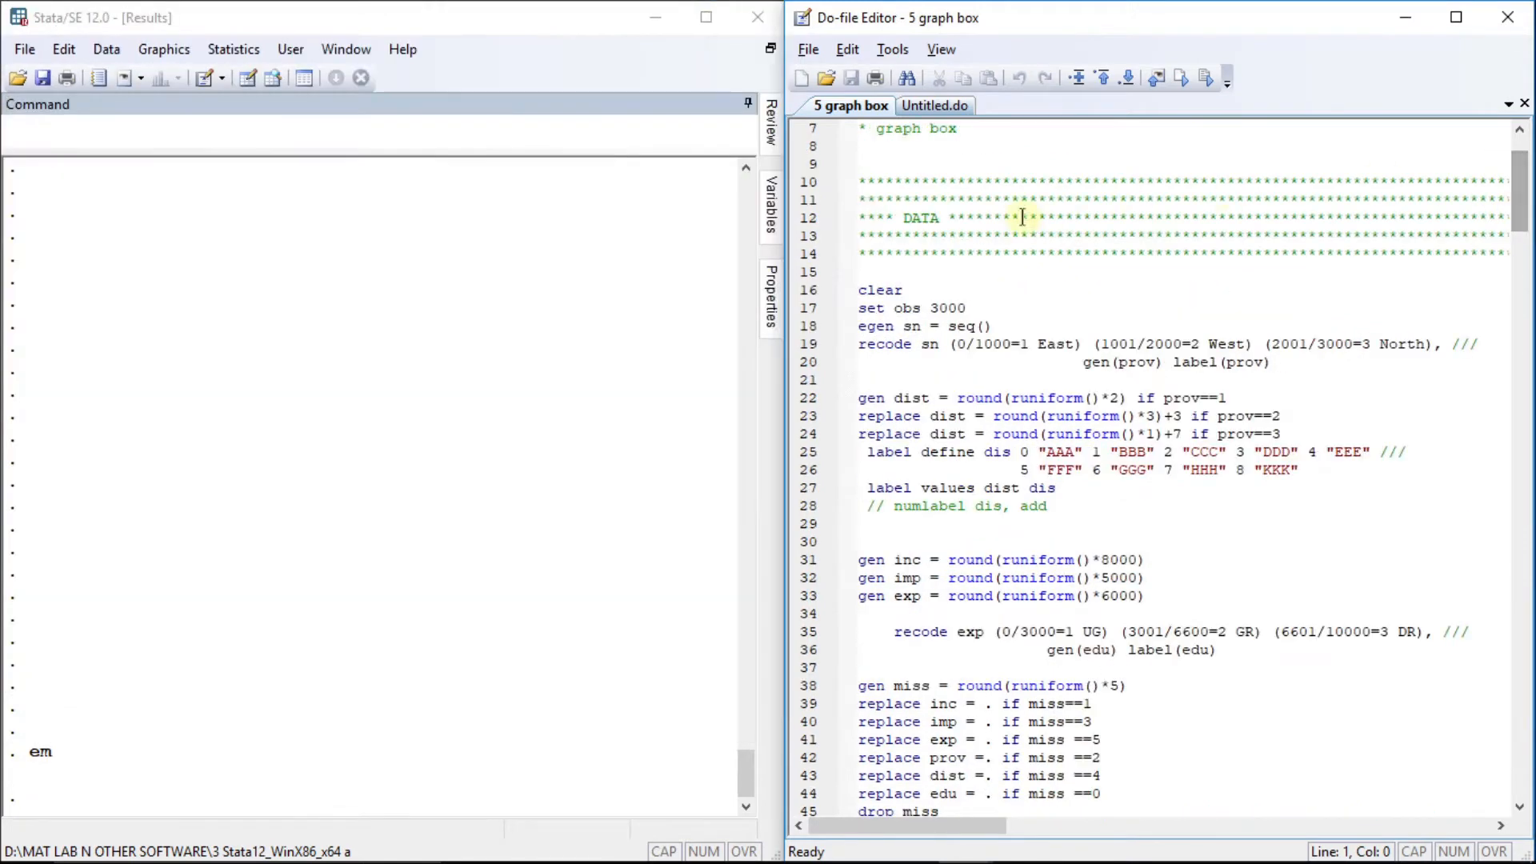
pyautogui.click(863, 292)
pyautogui.hotkey('shift', 'Down')
pyautogui.hotkey('shift', 'Down')
pyautogui.hotkey('shift', 'Down')
pyautogui.hotkey('shift', 'Down')
pyautogui.hotkey('shift', 'Down')
pyautogui.hotkey('shift', 'Down')
pyautogui.hotkey('shift', 'Down')
pyautogui.hotkey('shift', 'Down')
pyautogui.hotkey('shift', 'Down')
pyautogui.hotkey('shift', 'Down')
pyautogui.hotkey('shift', 'Down')
pyautogui.hotkey('shift', 'Down')
pyautogui.hotkey('shift', 'Down')
pyautogui.hotkey('shift', 'Down')
pyautogui.hotkey('shift', 'Down')
pyautogui.hotkey('shift', 'Down')
pyautogui.hotkey('shift', 'Down')
pyautogui.hotkey('shift', 'Down')
pyautogui.hotkey('shift', 'Down')
pyautogui.hotkey('shift', 'Down')
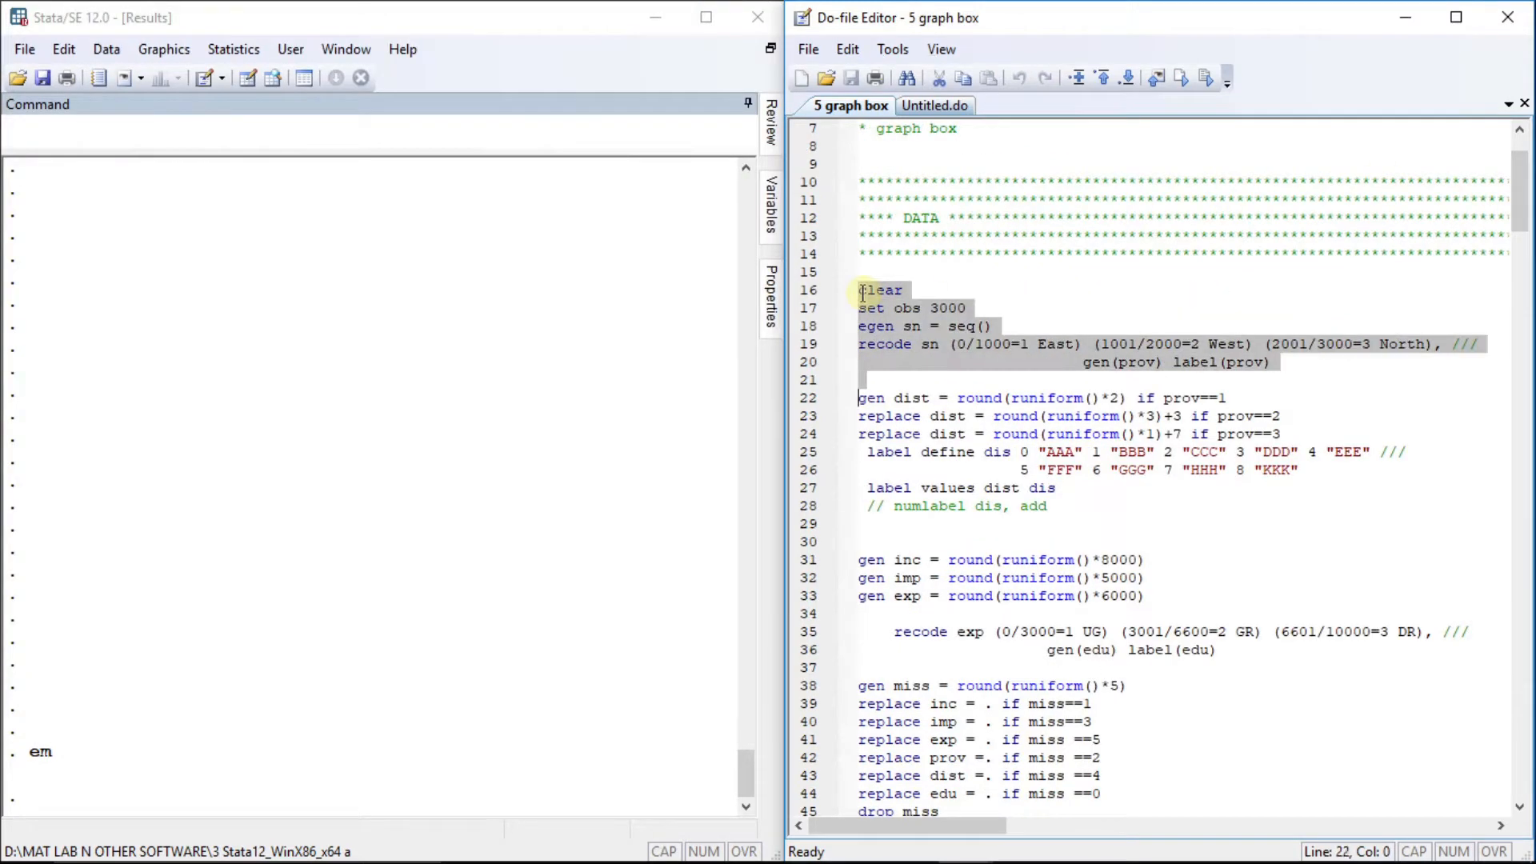
pyautogui.hotkey('shift', 'Down')
pyautogui.hotkey('shift', 'Down')
pyautogui.hotkey('ctrl', 'd')
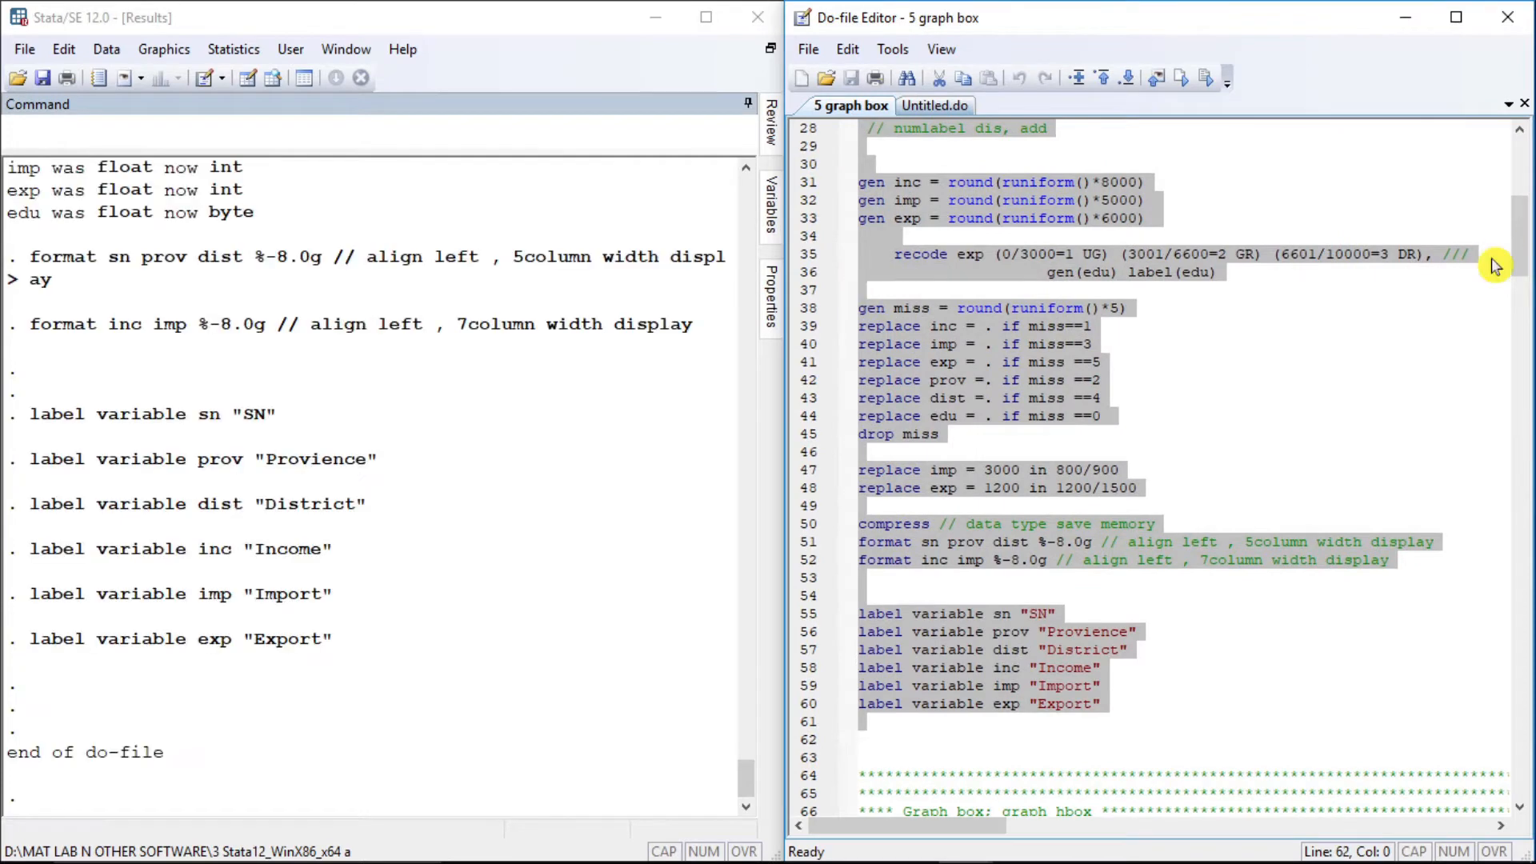
# Run the graph box commands for exp and imp, each over edu and prov, naming the graphs v and h.
pyautogui.moveTo(1521, 248); pyautogui.dragTo(1519, 315)
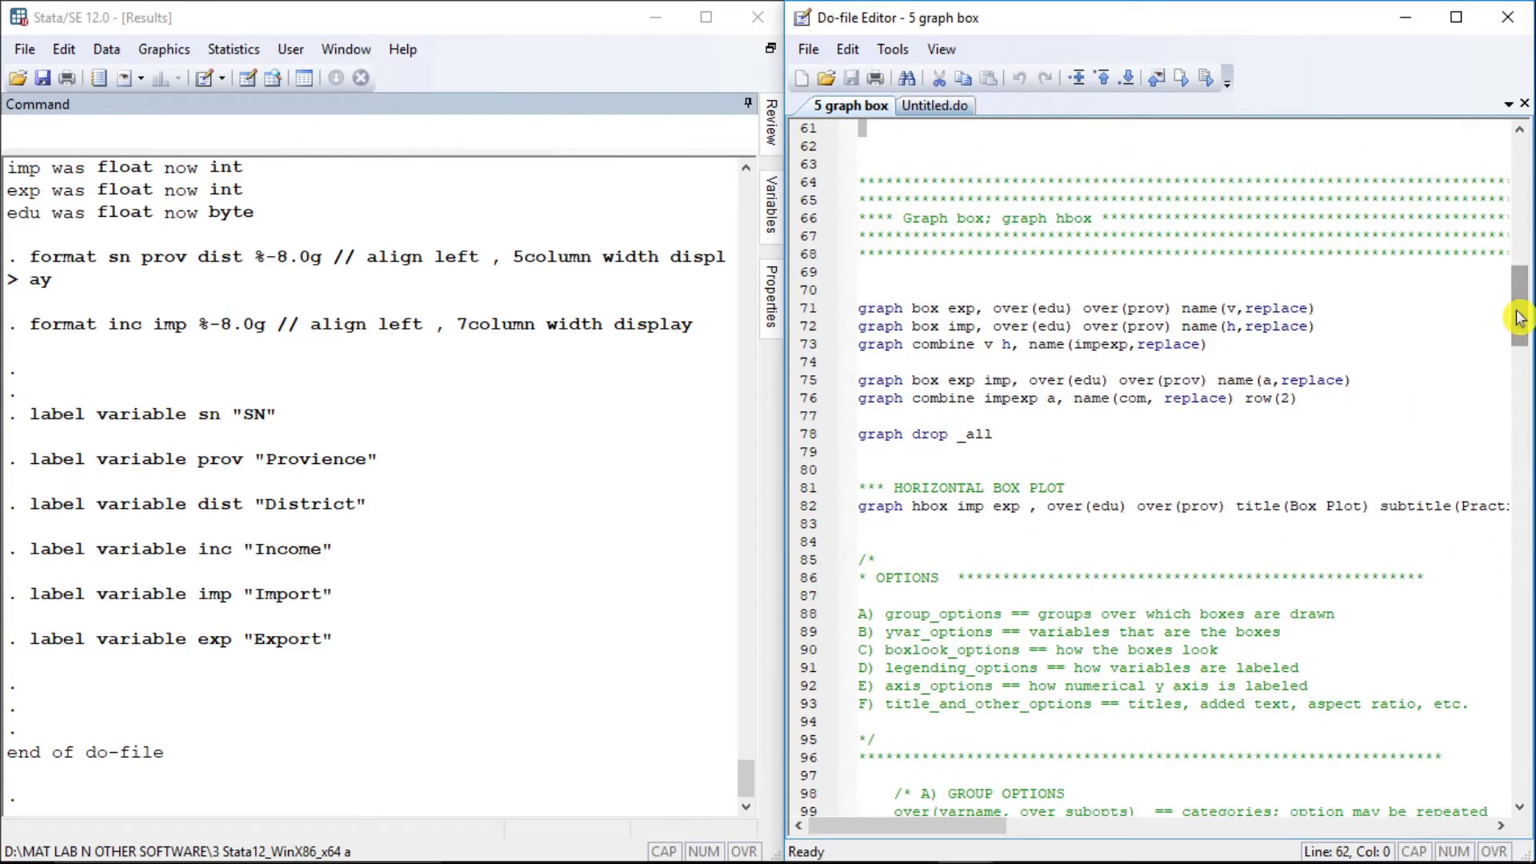
pyautogui.click(861, 309)
pyautogui.hotkey('shift', 'End')
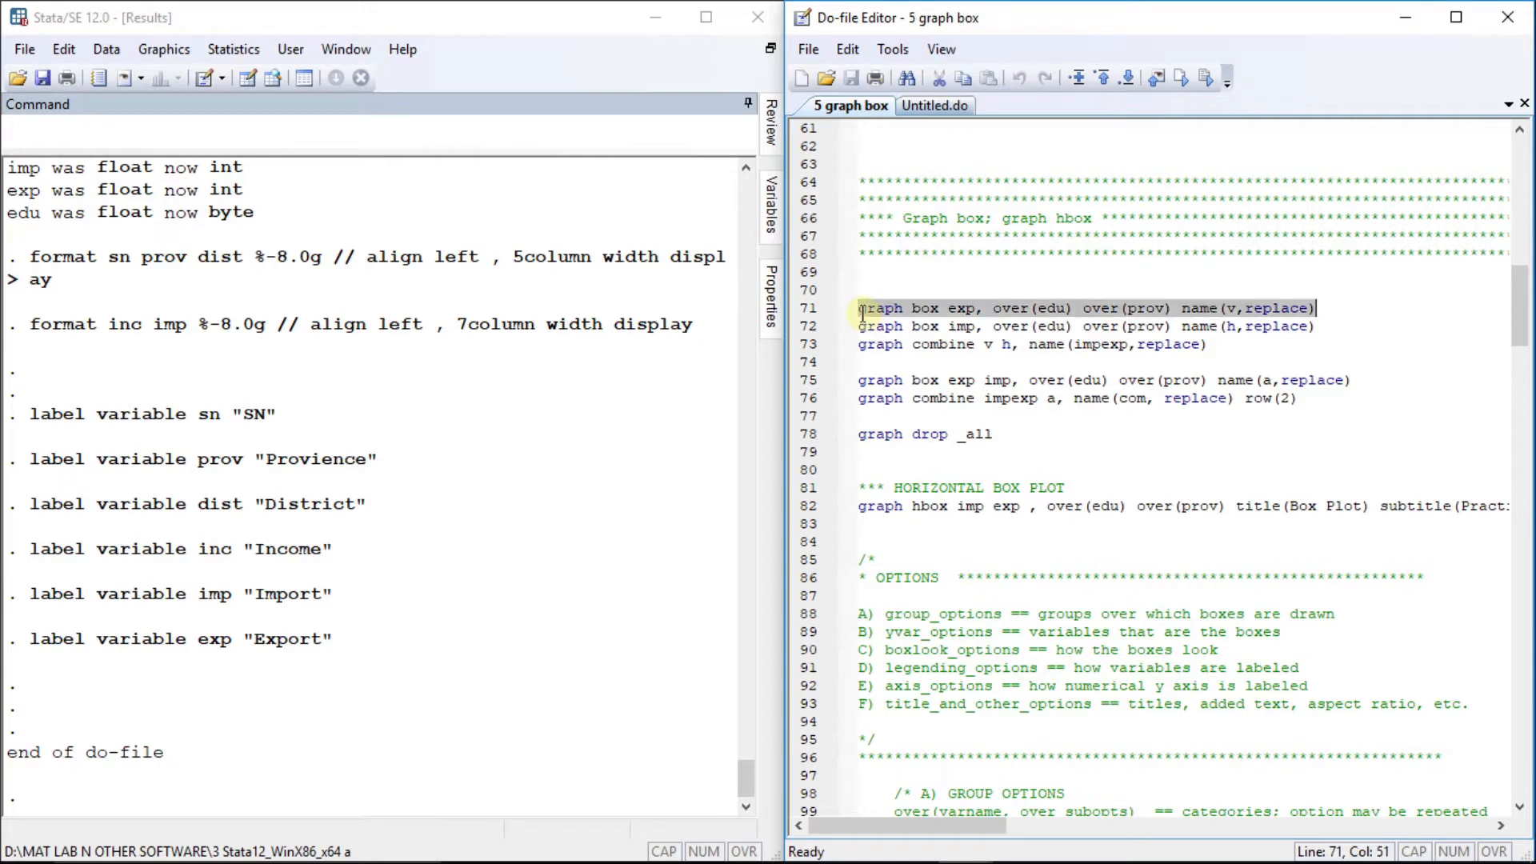
pyautogui.hotkey('ctrl', 'd')
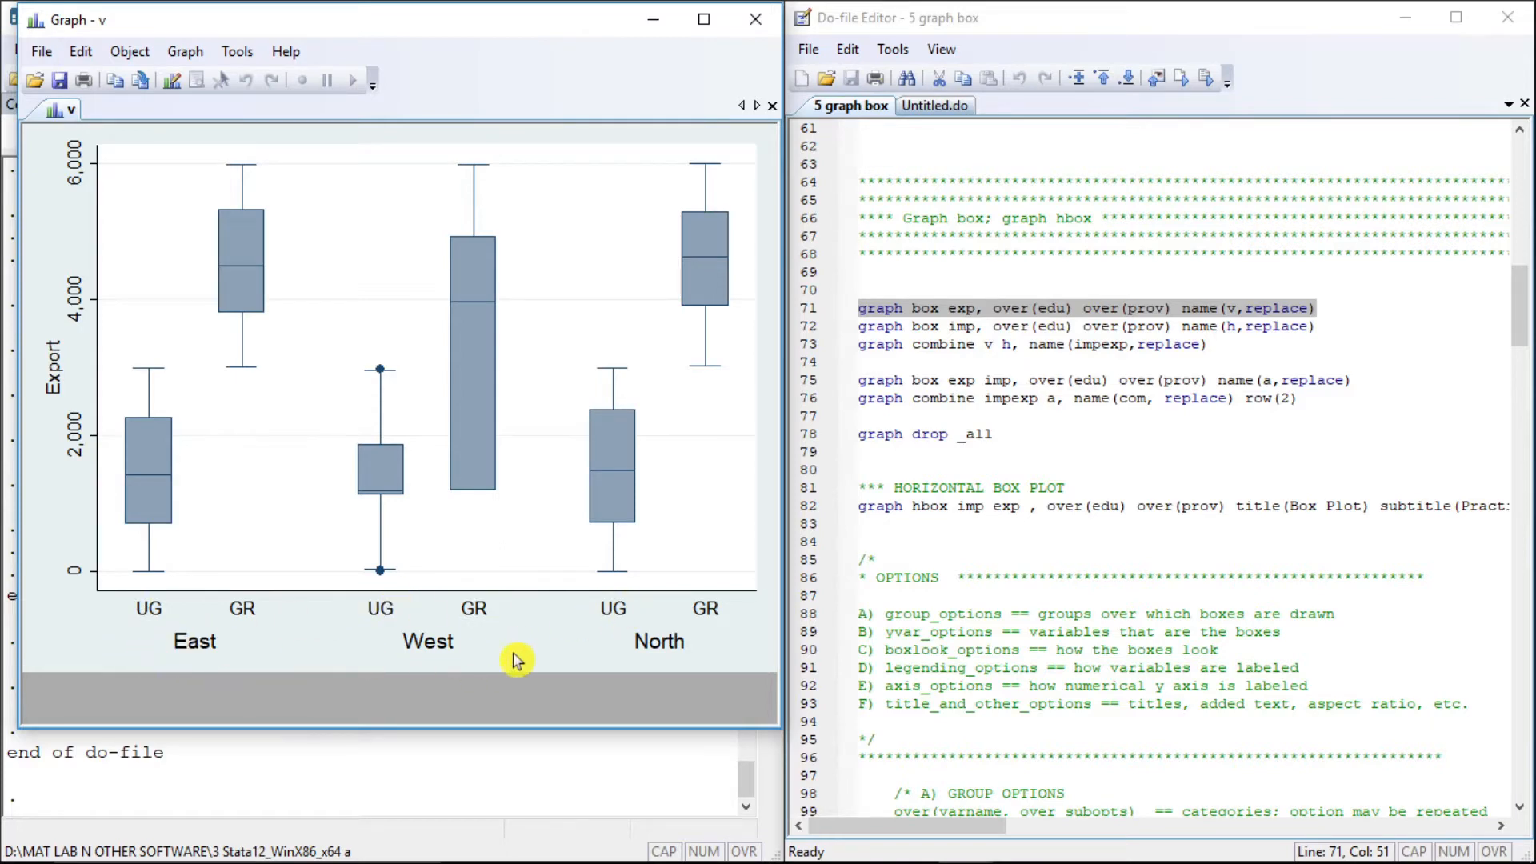
pyautogui.click(869, 327)
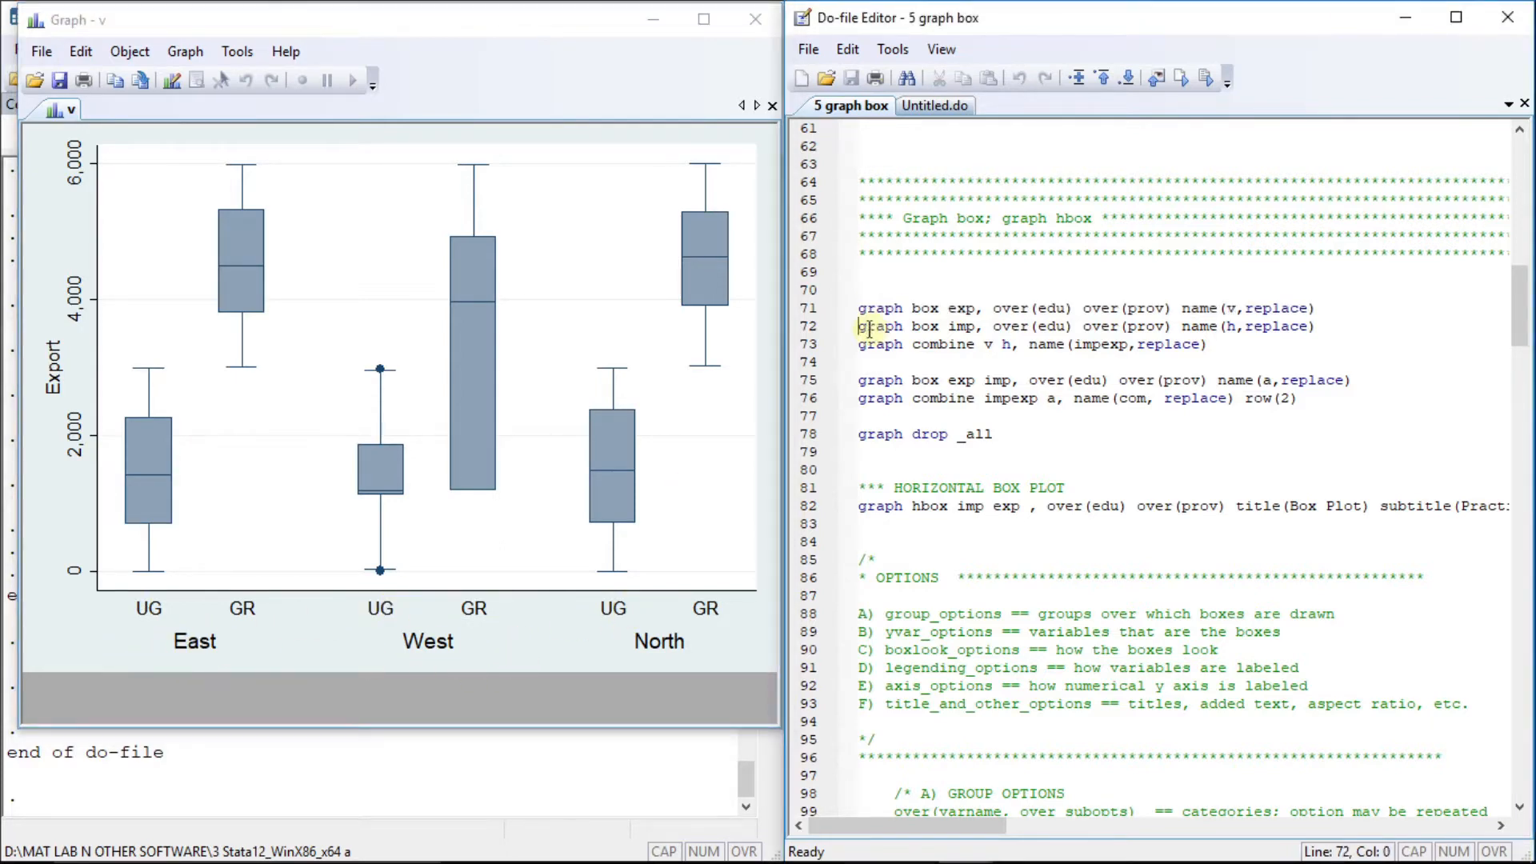
pyautogui.hotkey('shift', 'End')
pyautogui.hotkey('ctrl', 'd')
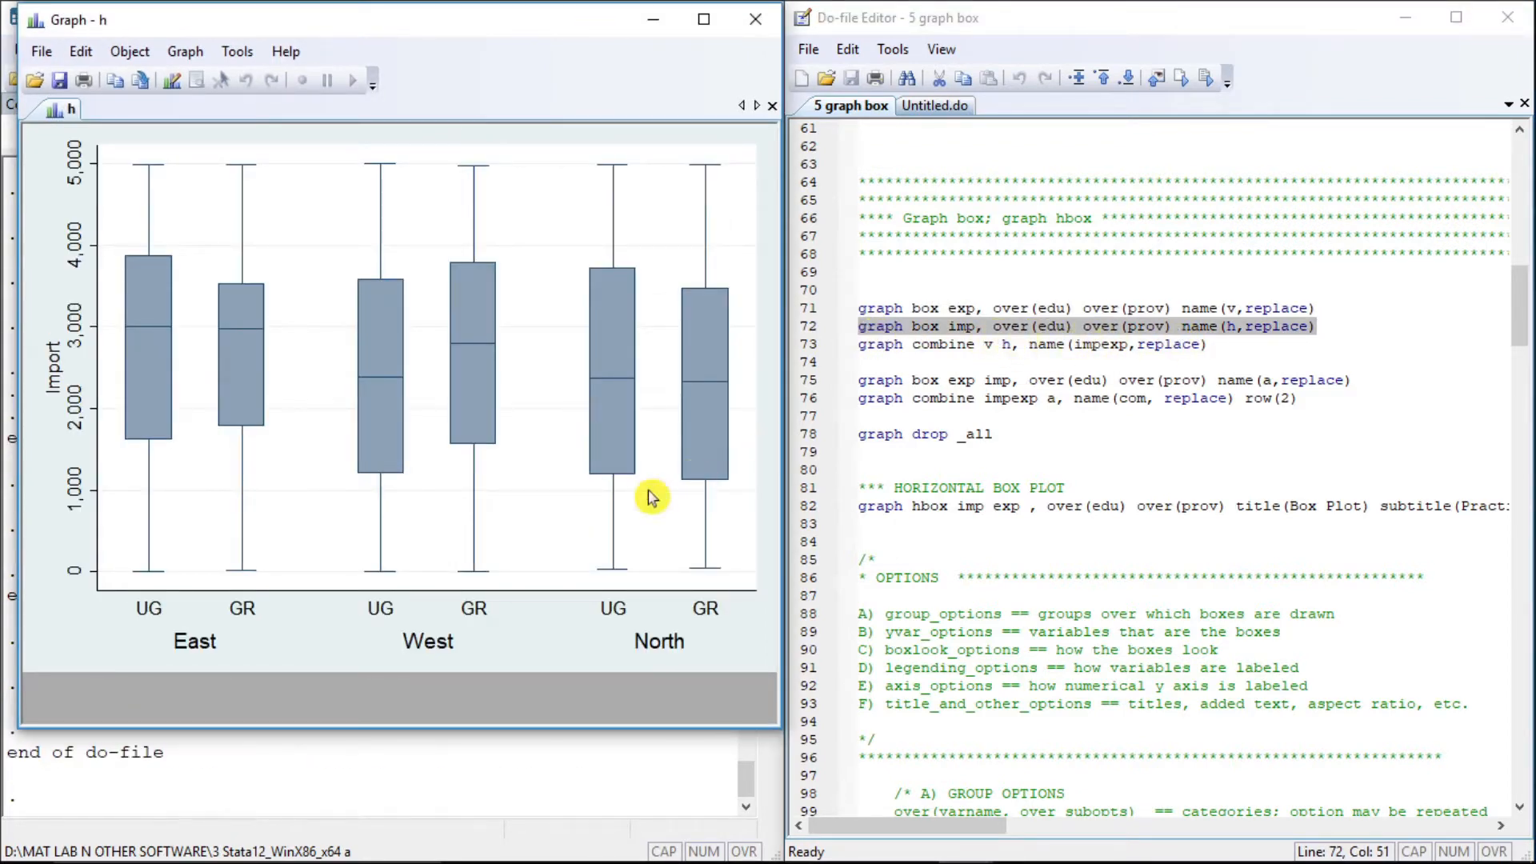
# Run the graph combine command that joins graphs v and h into impexp.
pyautogui.click(868, 347)
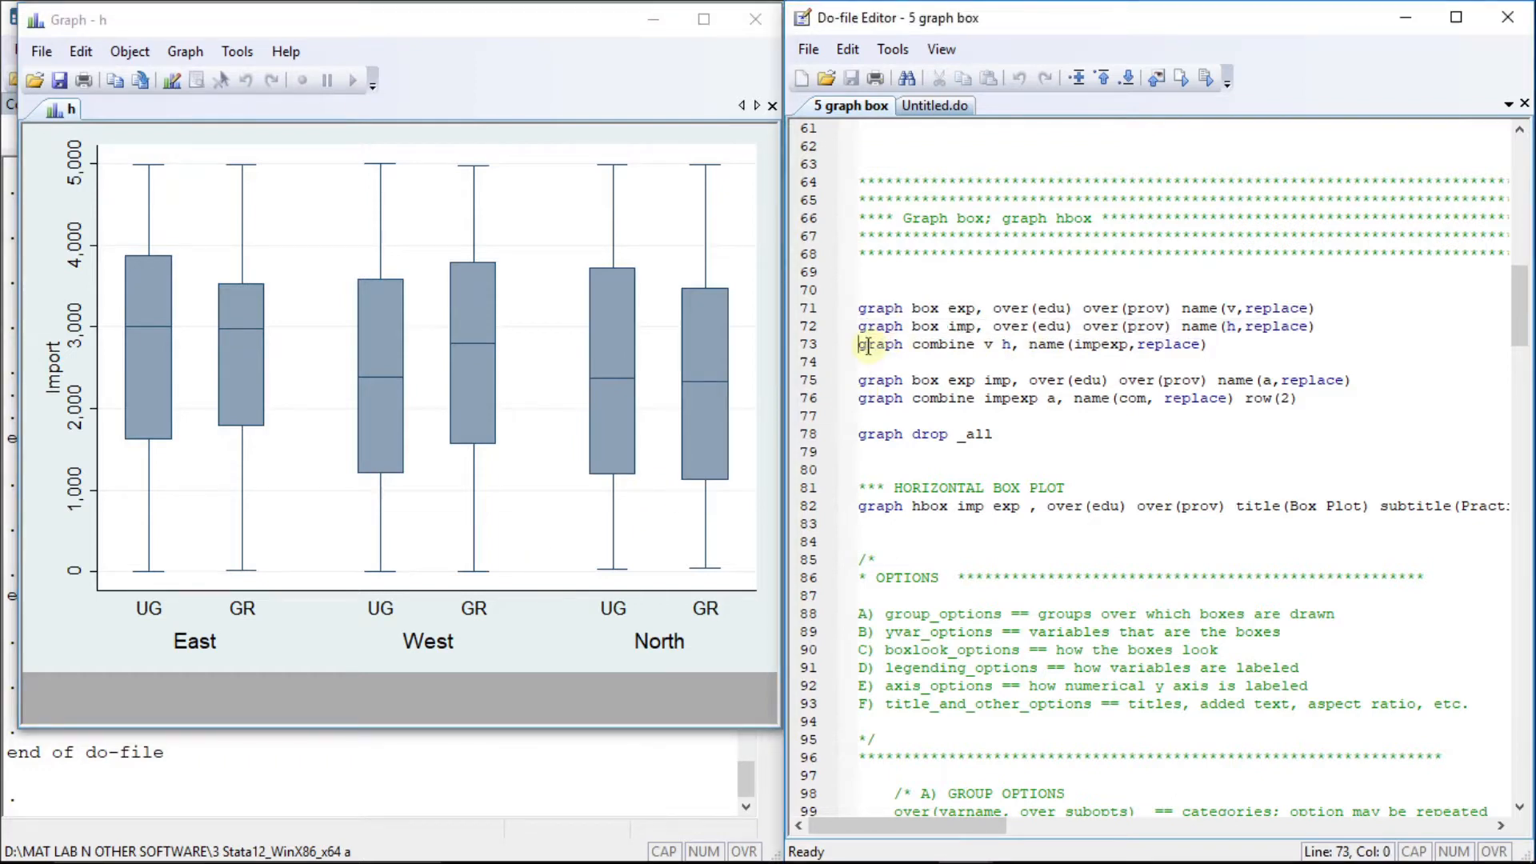
pyautogui.hotkey('shift', 'End')
pyautogui.hotkey('ctrl', 'd')
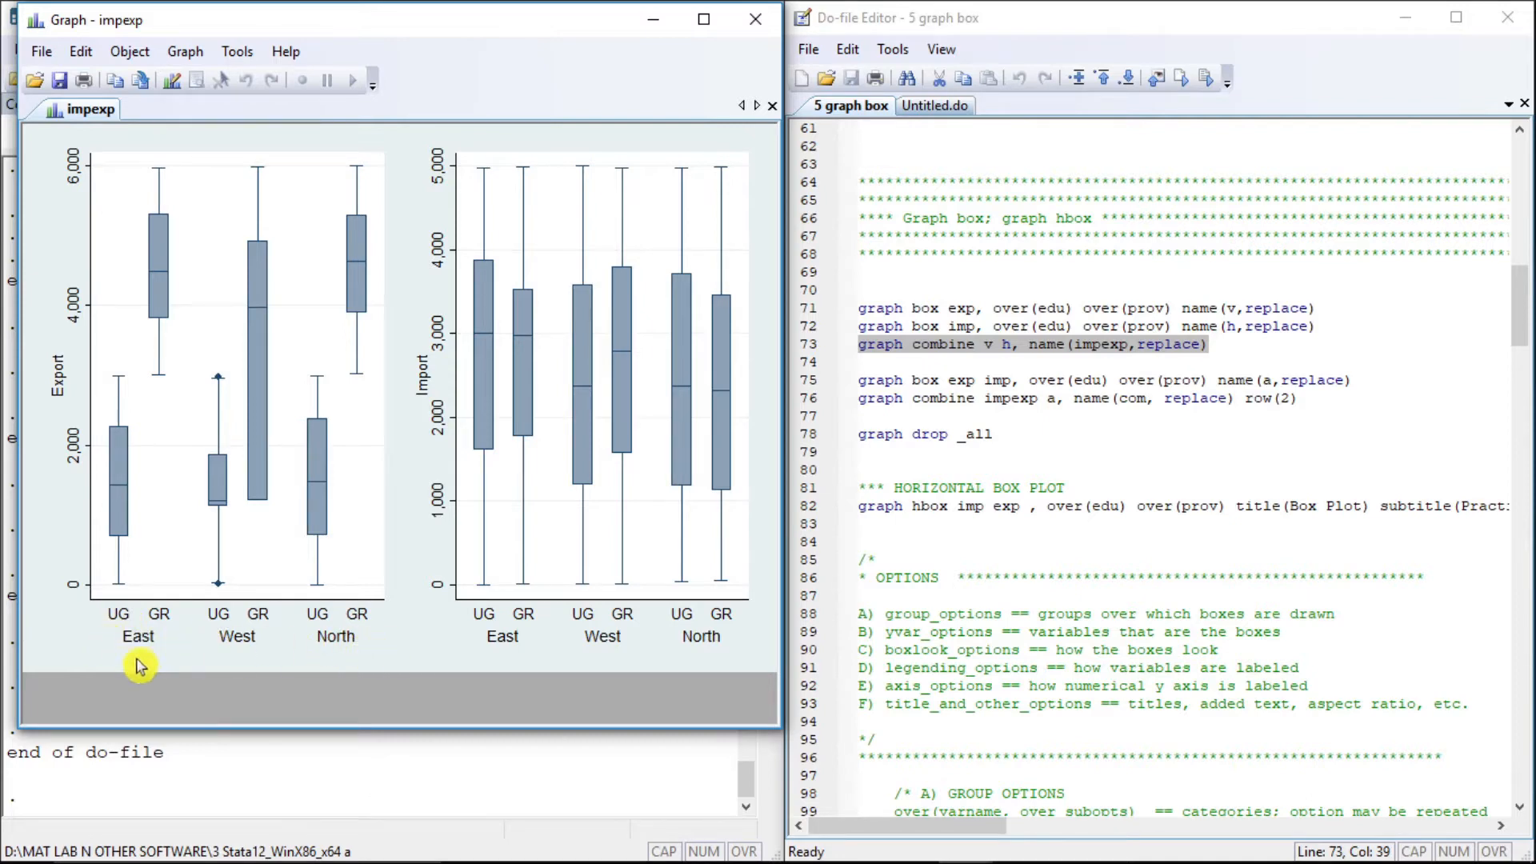
# Run the graph box command plotting exp and imp together over edu and prov, named a.
pyautogui.click(871, 385)
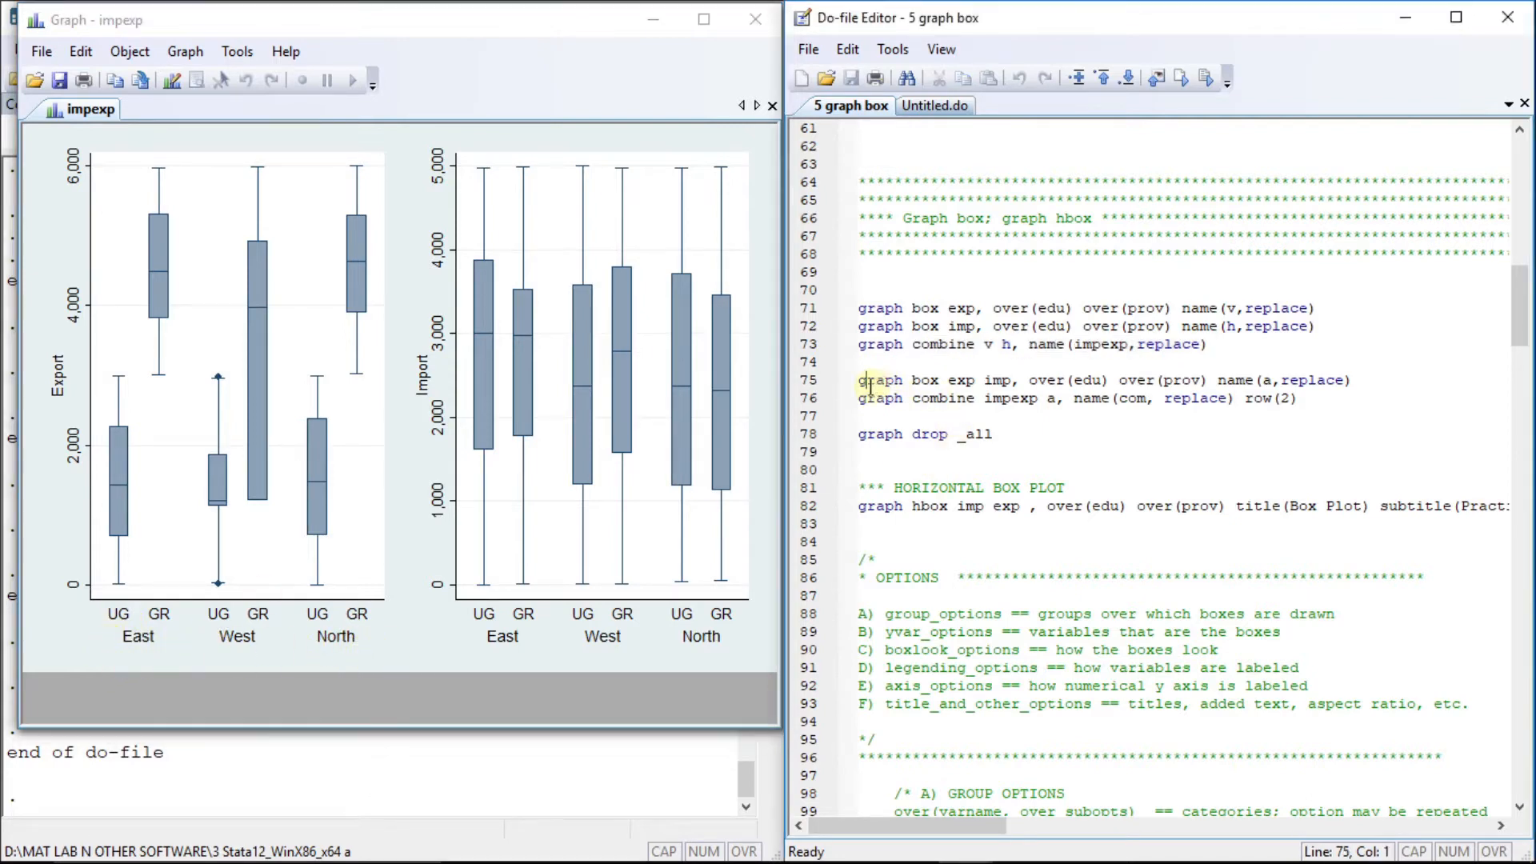
pyautogui.hotkey('shift', 'End')
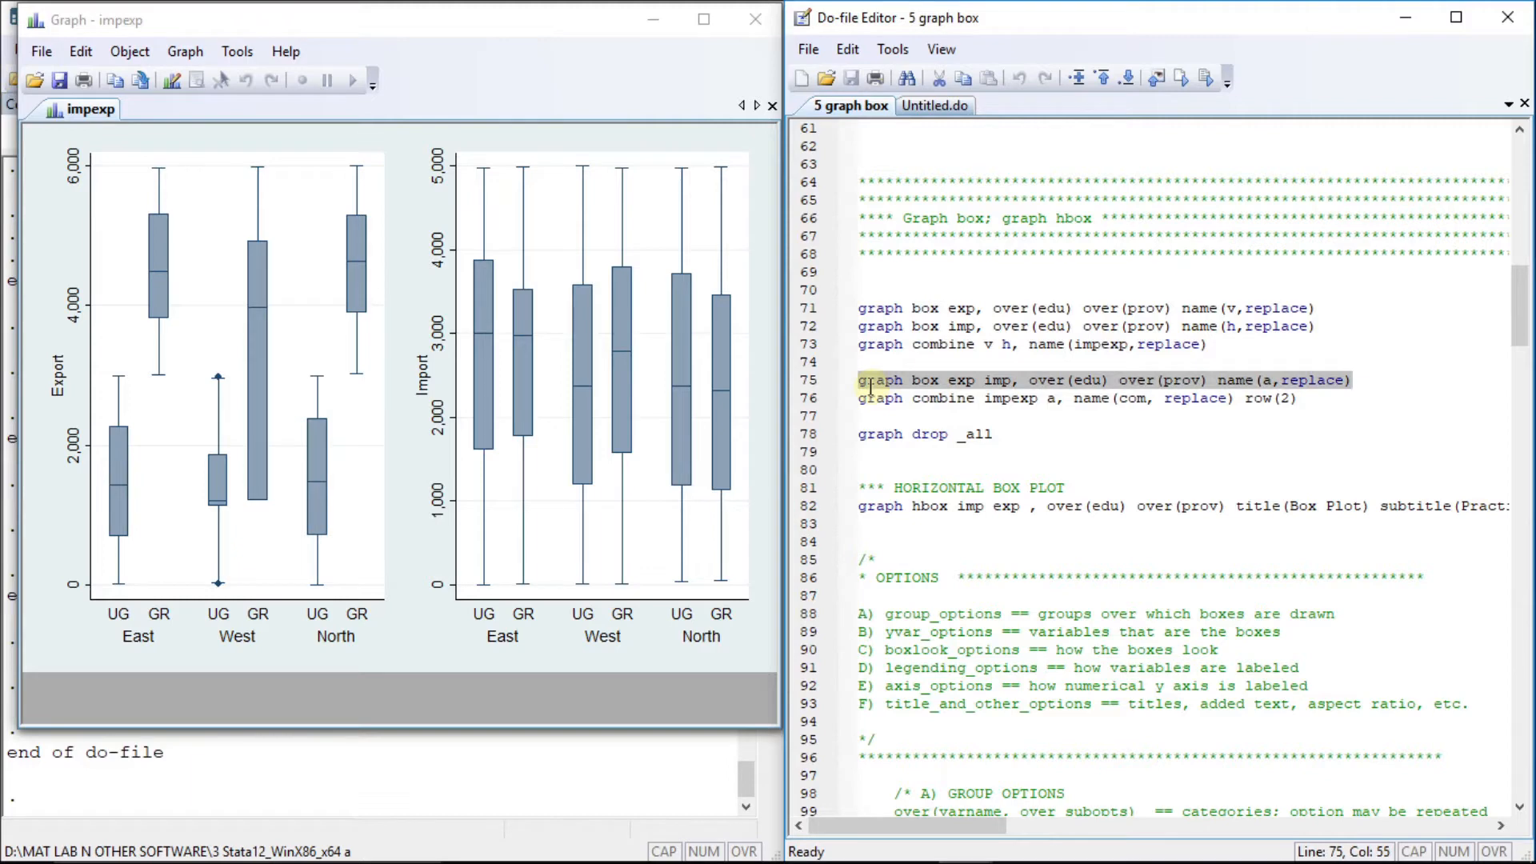
pyautogui.hotkey('ctrl', 'd')
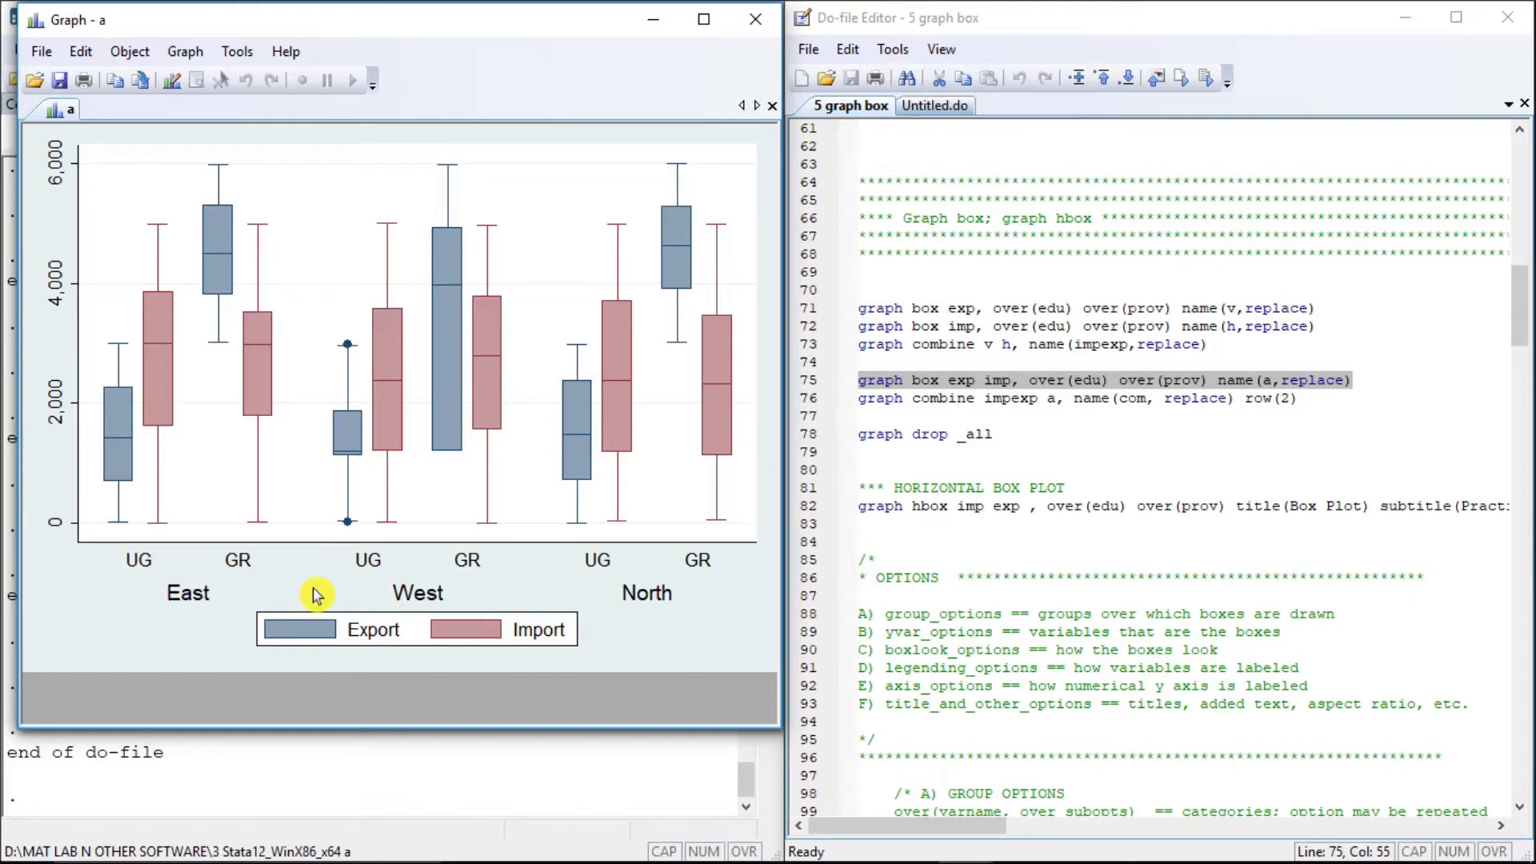
# Run the command combining graphs impexp and a in two rows as com, and select the graph drop _all line.
pyautogui.click(876, 400)
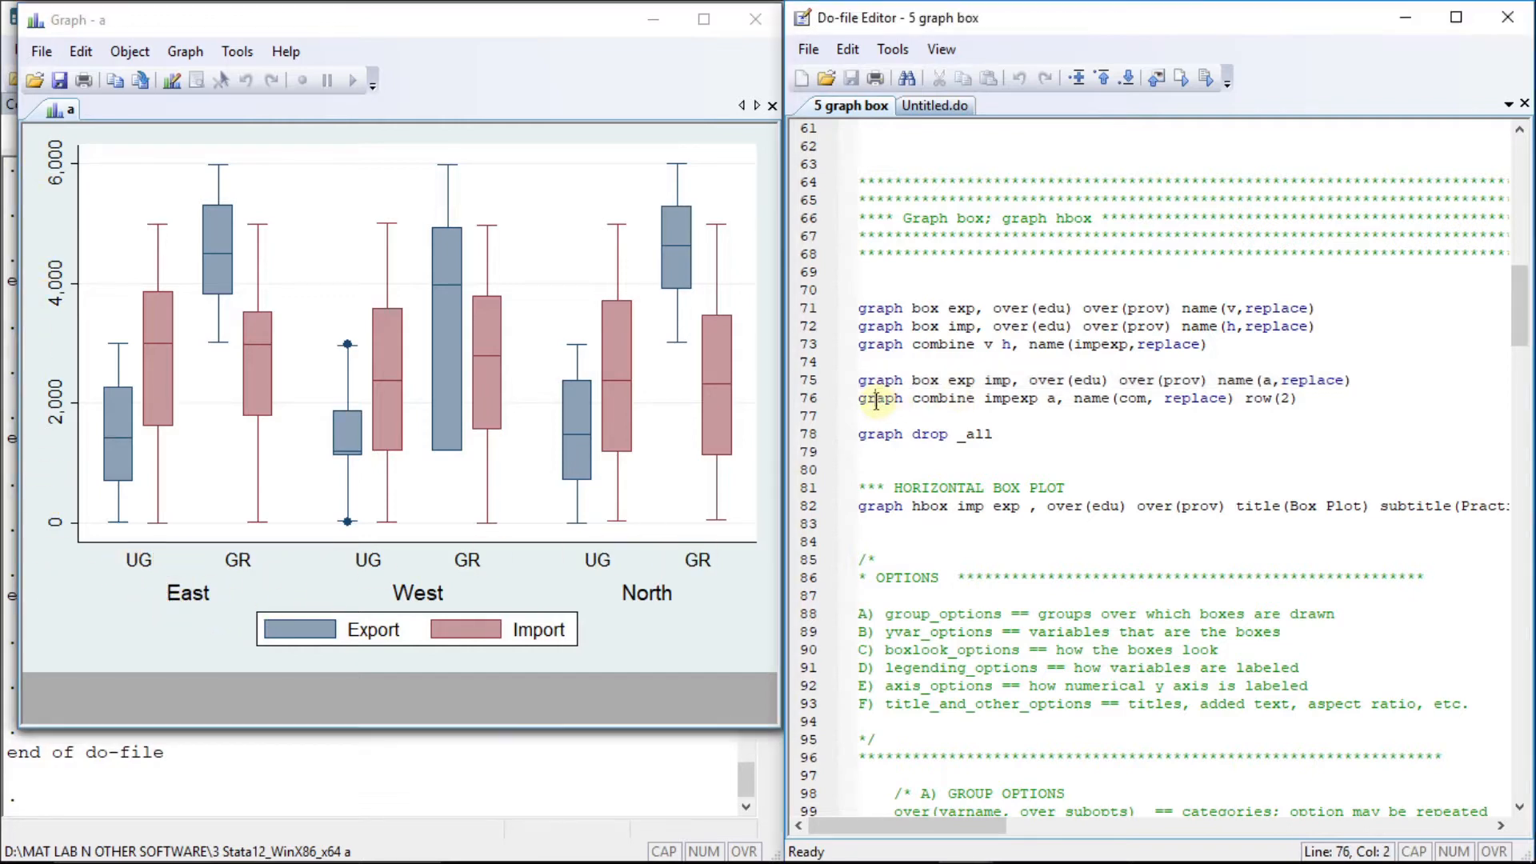
pyautogui.hotkey('shift', 'End')
pyautogui.hotkey('ctrl', 'd')
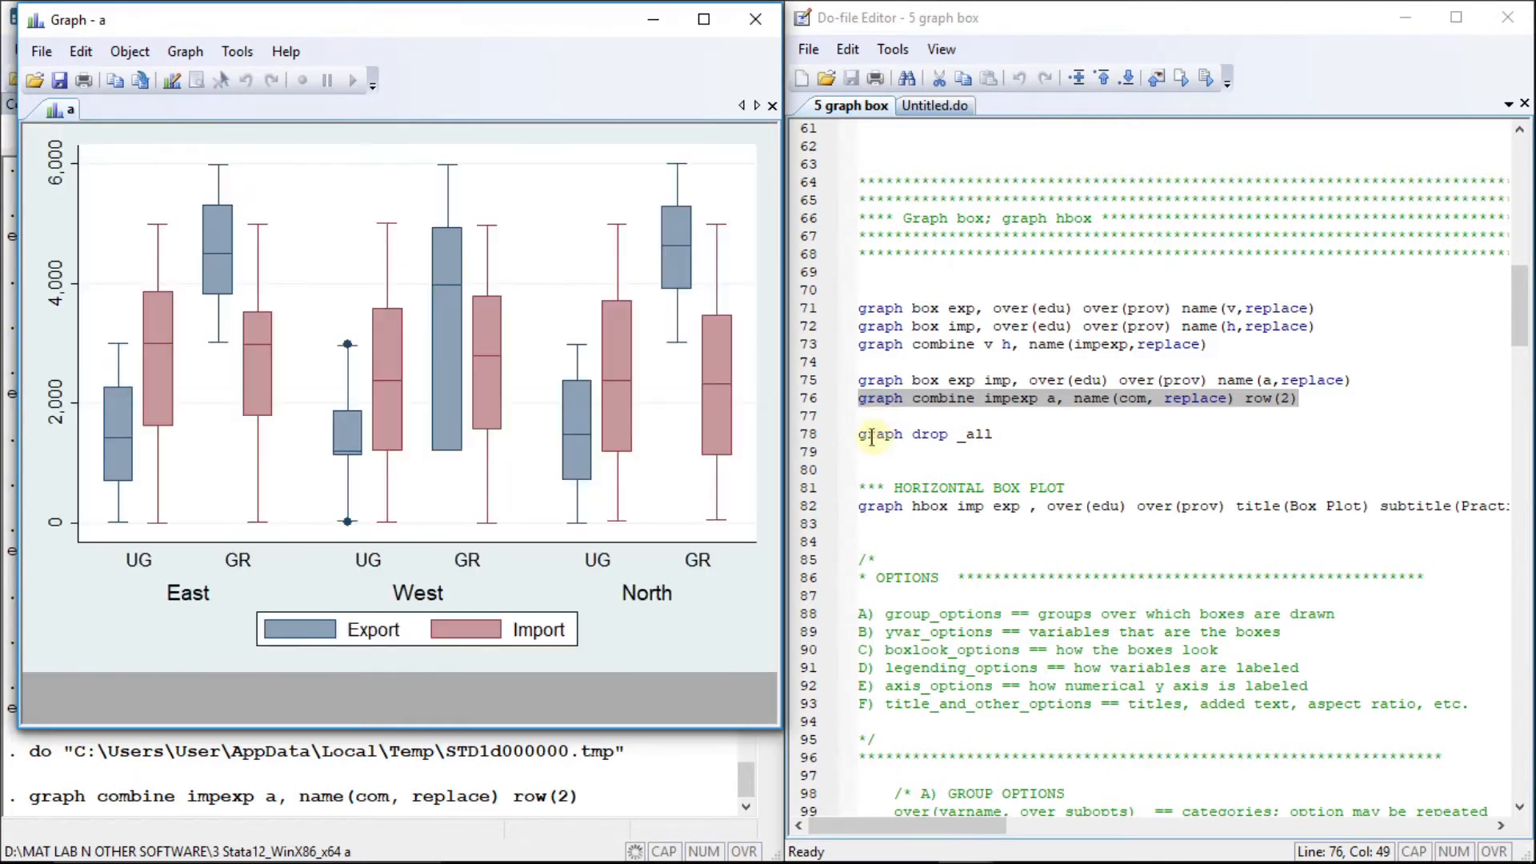
pyautogui.click(872, 436)
pyautogui.hotkey('shift', 'End')
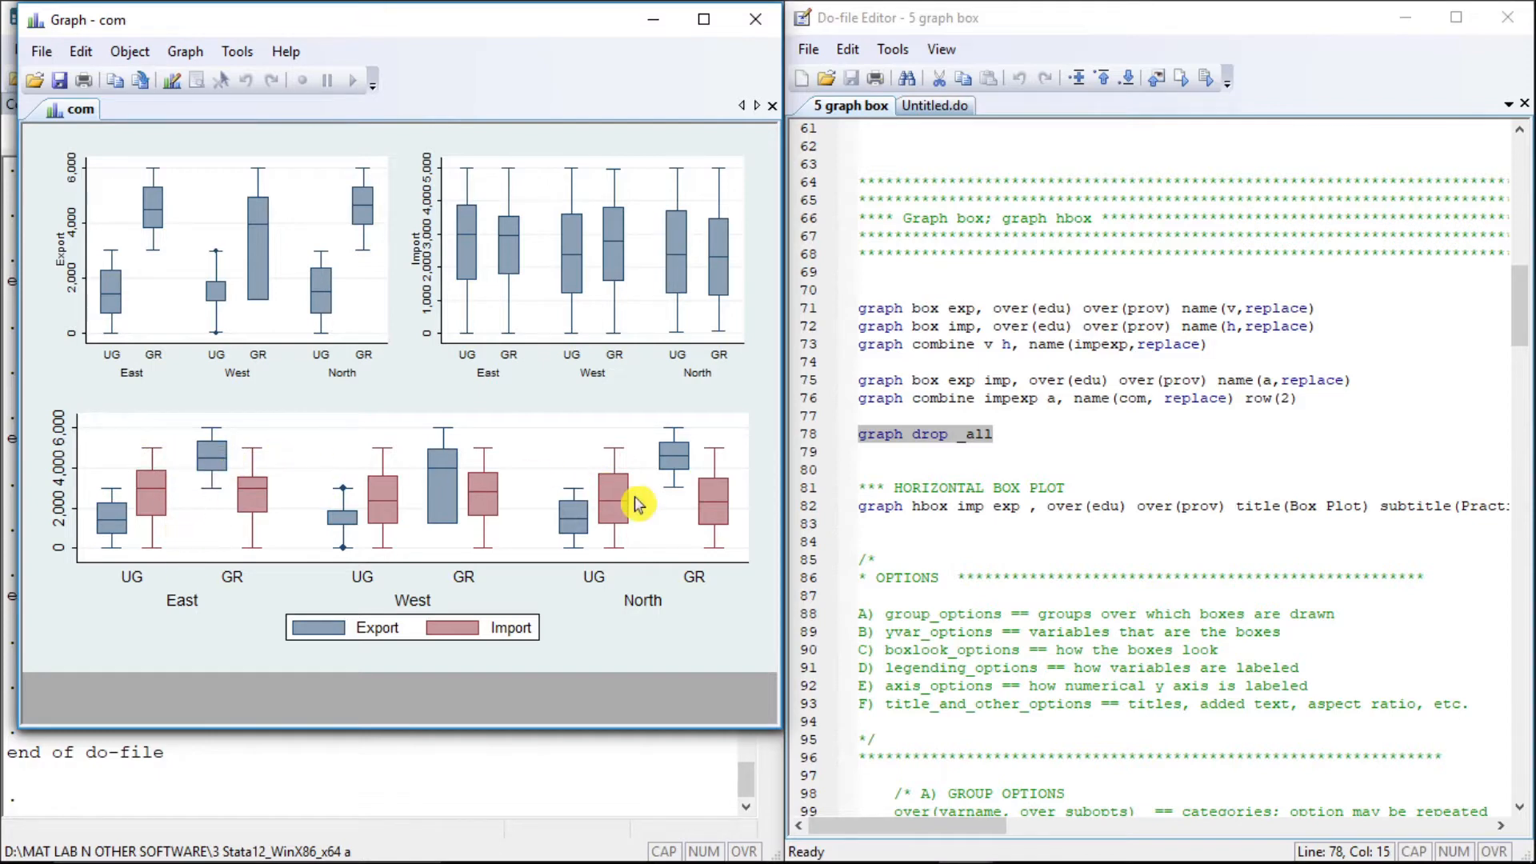
# Run the horizontal box plot of imp and exp over edu and prov, titled Box Plot with subtitle Practice.
pyautogui.click(882, 506)
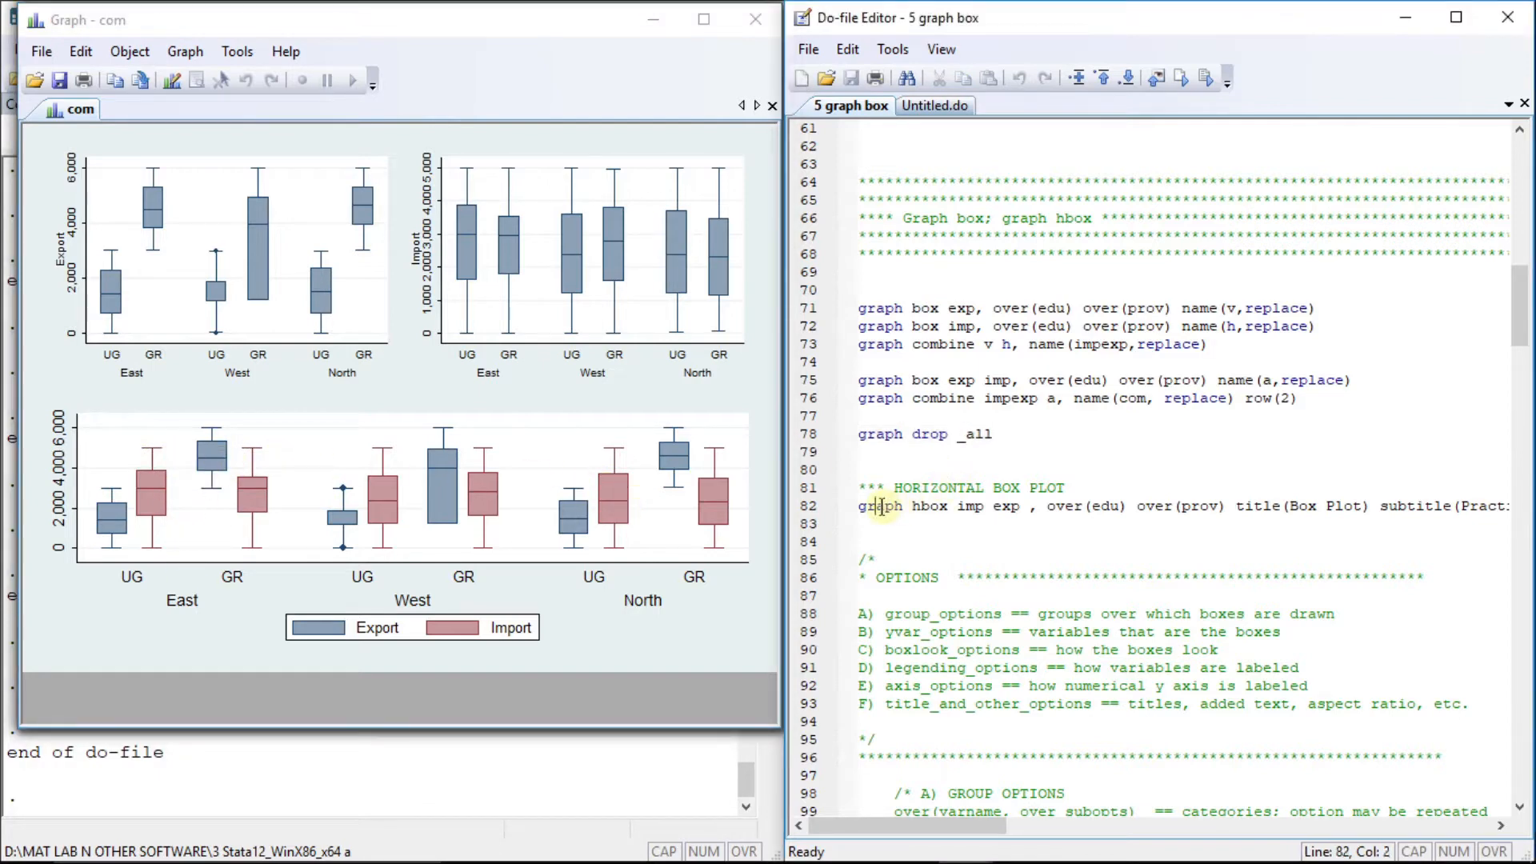
pyautogui.hotkey('shift', 'End')
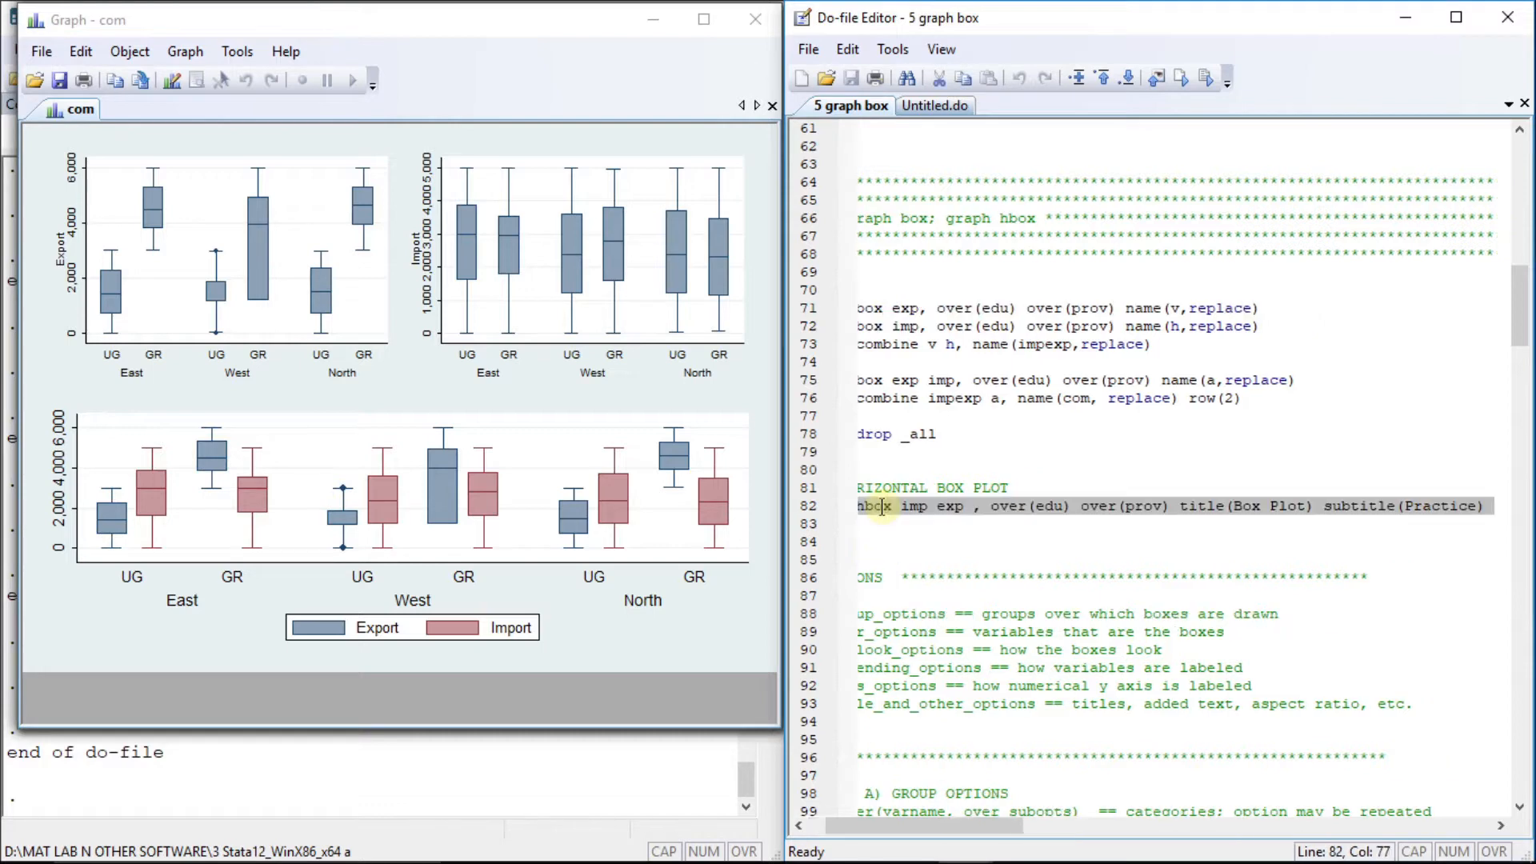
pyautogui.hotkey('ctrl', 'd')
pyautogui.press('Home')
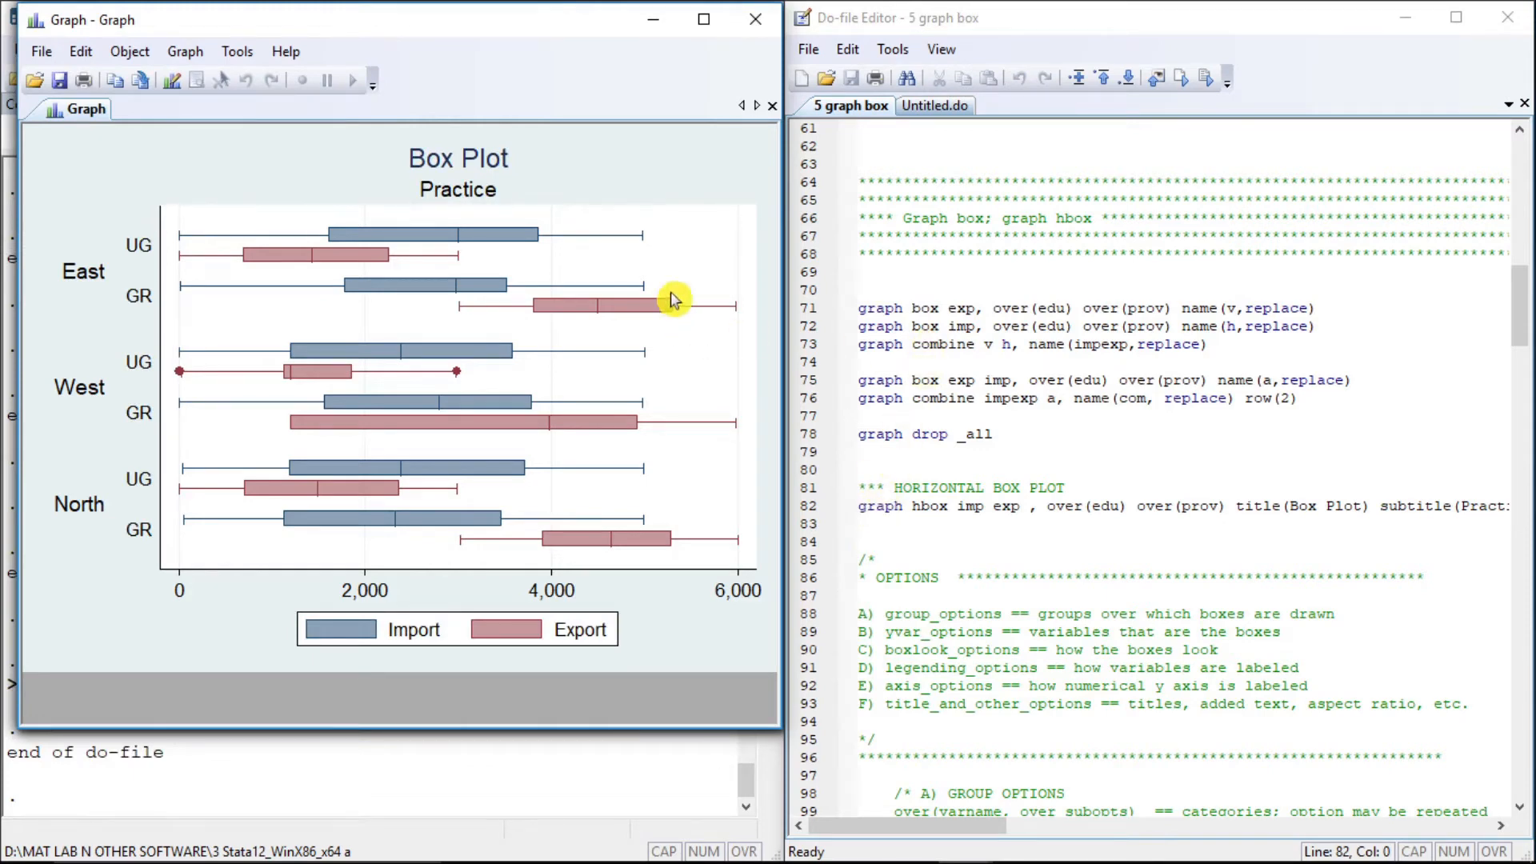
# Examine the do-file's notes on the group, yvar, boxlook, legending, axis and title options for box plots.
pyautogui.click(871, 596)
pyautogui.press('Down')
pyautogui.press('Down')
pyautogui.press('Down')
pyautogui.press('Down')
pyautogui.press('Down')
pyautogui.press('Down')
pyautogui.press('Down')
pyautogui.press('Down')
pyautogui.press('Down')
pyautogui.press('Down')
pyautogui.press('Down')
pyautogui.press('Down')
pyautogui.press('Down')
pyautogui.press('Down')
pyautogui.press('Down')
pyautogui.press('Down')
pyautogui.press('Down')
pyautogui.press('Down')
pyautogui.press('Down')
pyautogui.press('Down')
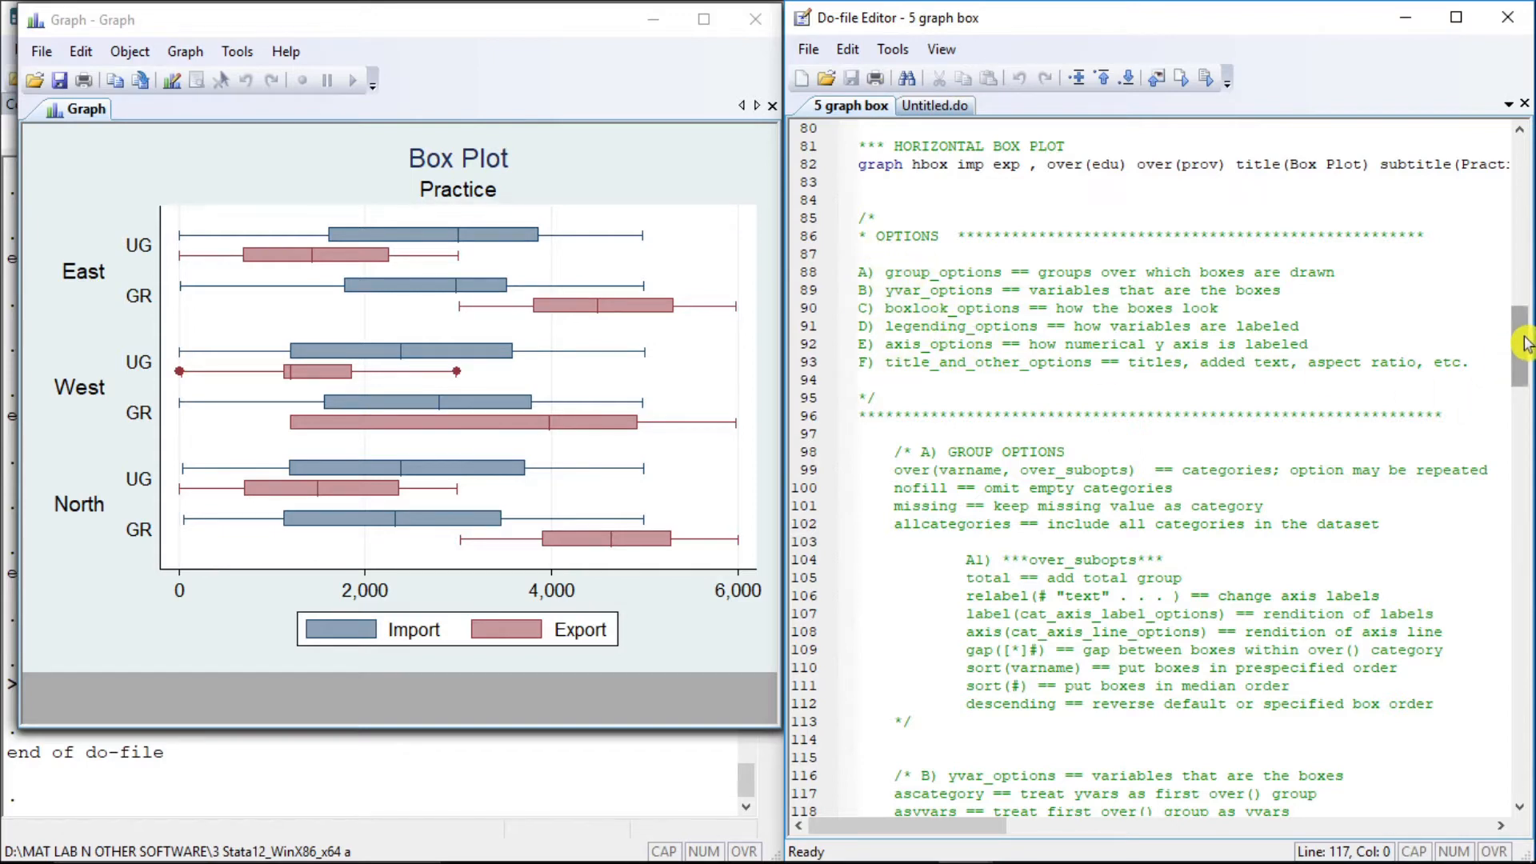
pyautogui.moveTo(1527, 345); pyautogui.dragTo(1526, 350)
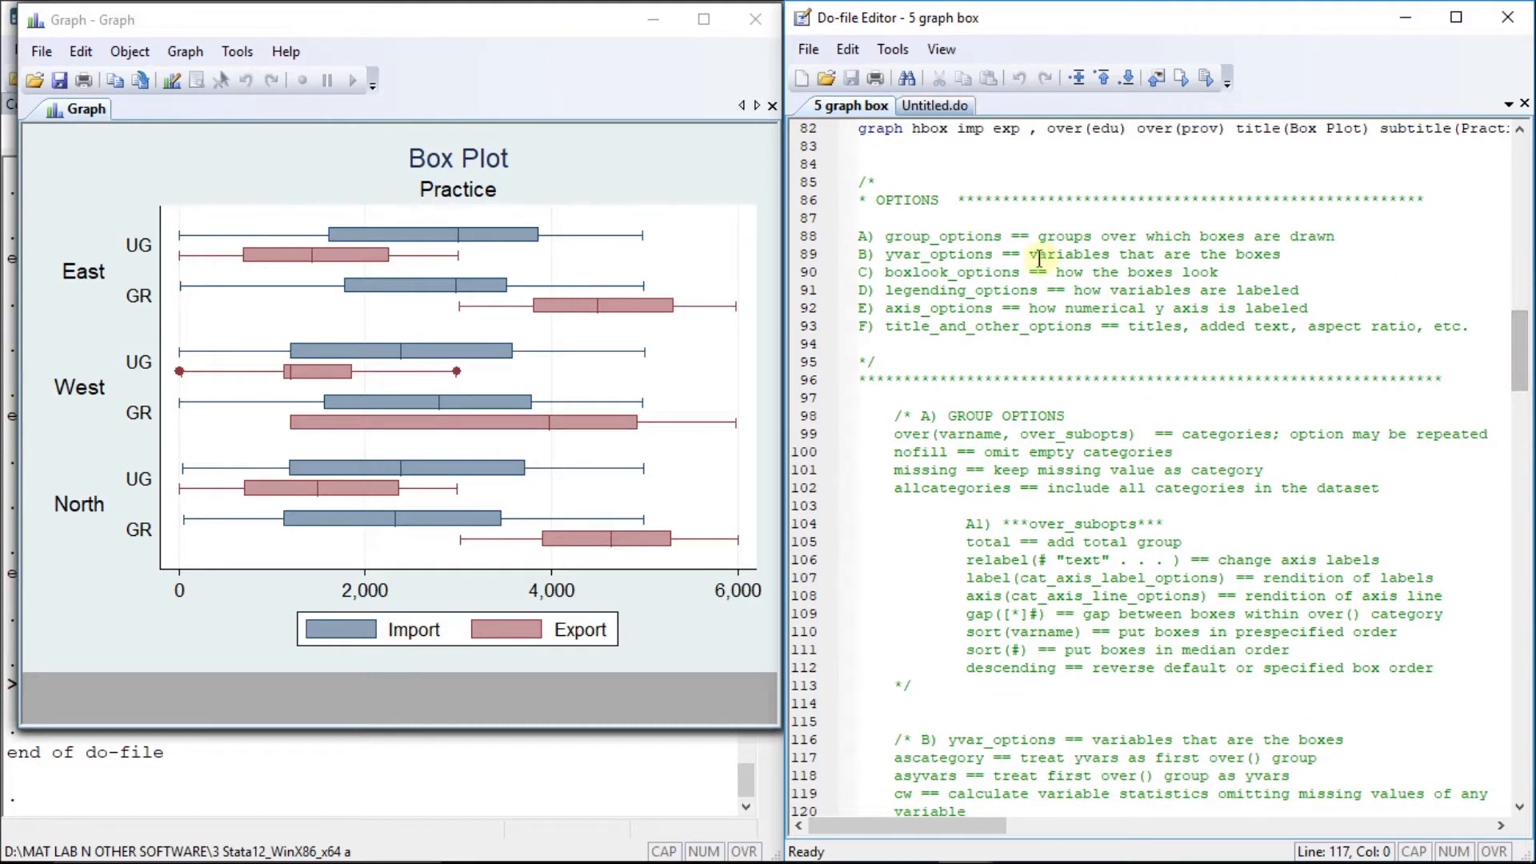
pyautogui.moveTo(1529, 362); pyautogui.dragTo(1520, 444)
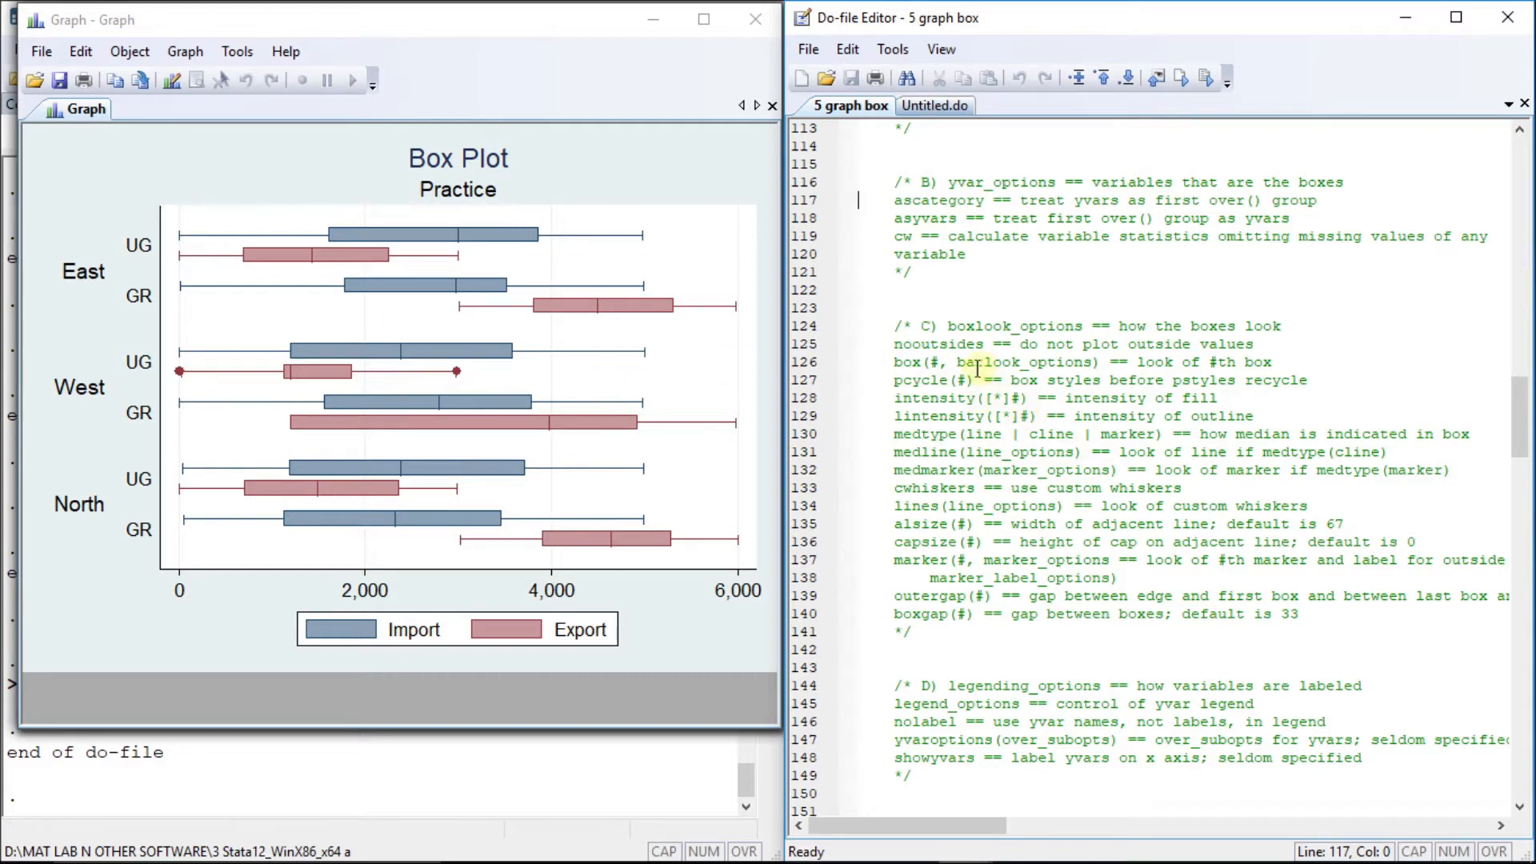
pyautogui.moveTo(1527, 421); pyautogui.dragTo(1520, 476)
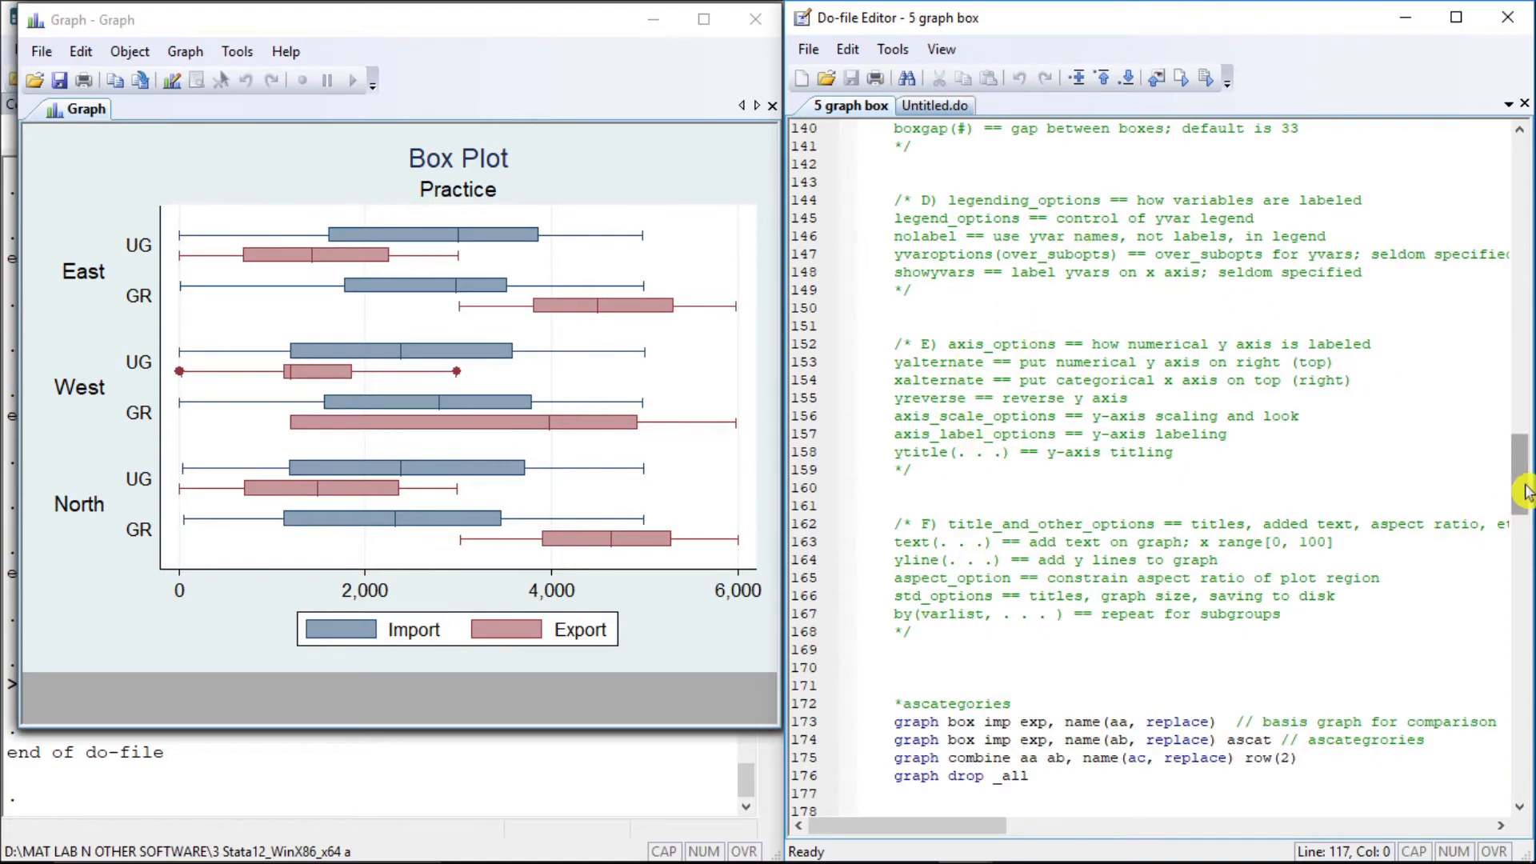
# Run the basis box plot of imp and exp in the ascategories section, named aa.
pyautogui.moveTo(1527, 491); pyautogui.dragTo(1527, 546)
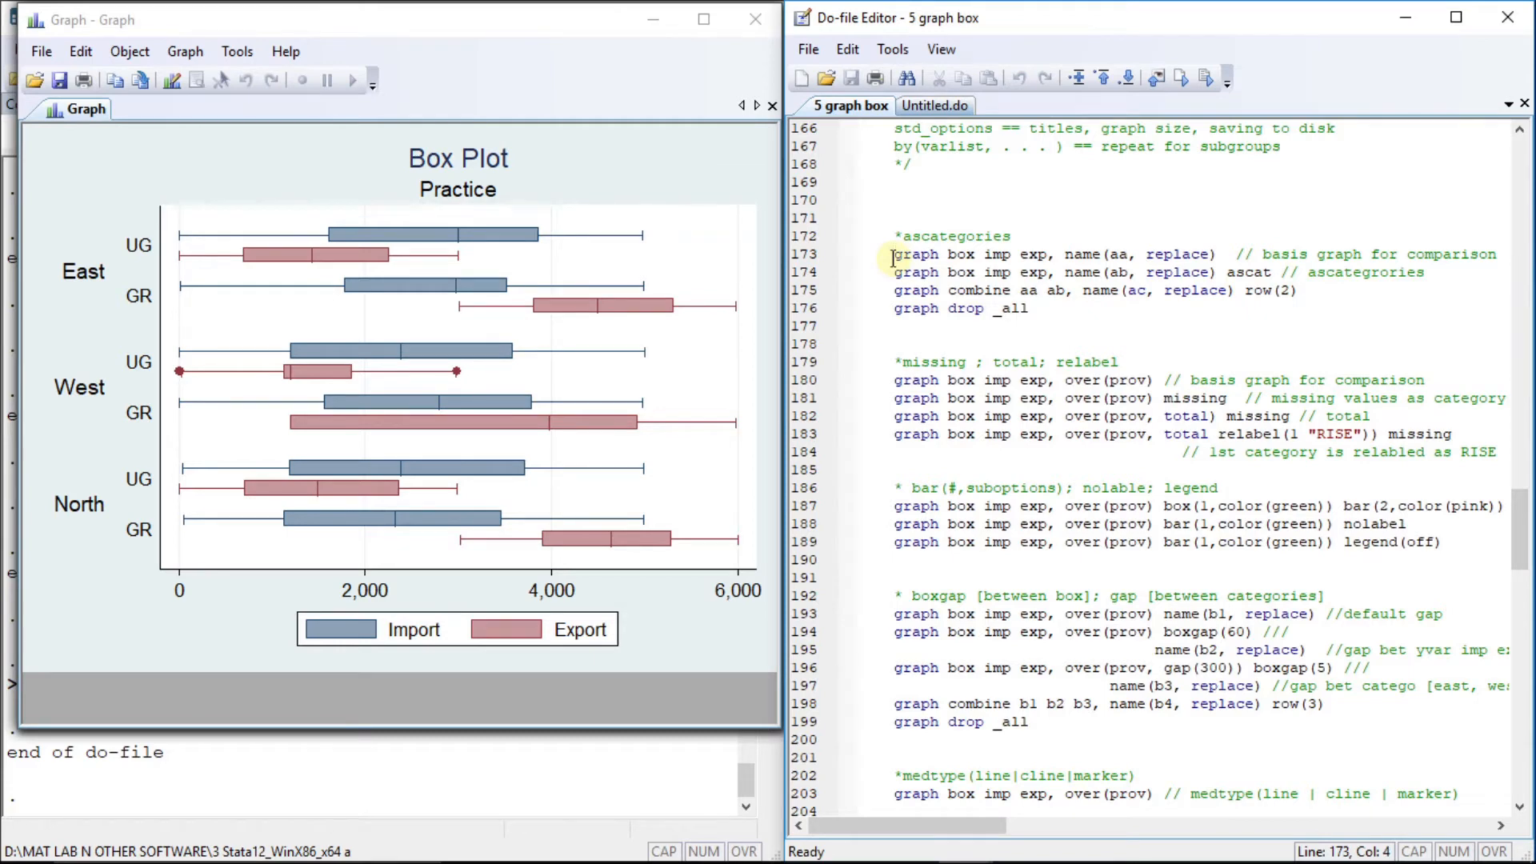
pyautogui.hotkey('shift', 'End')
pyautogui.hotkey('ctrl', 'd')
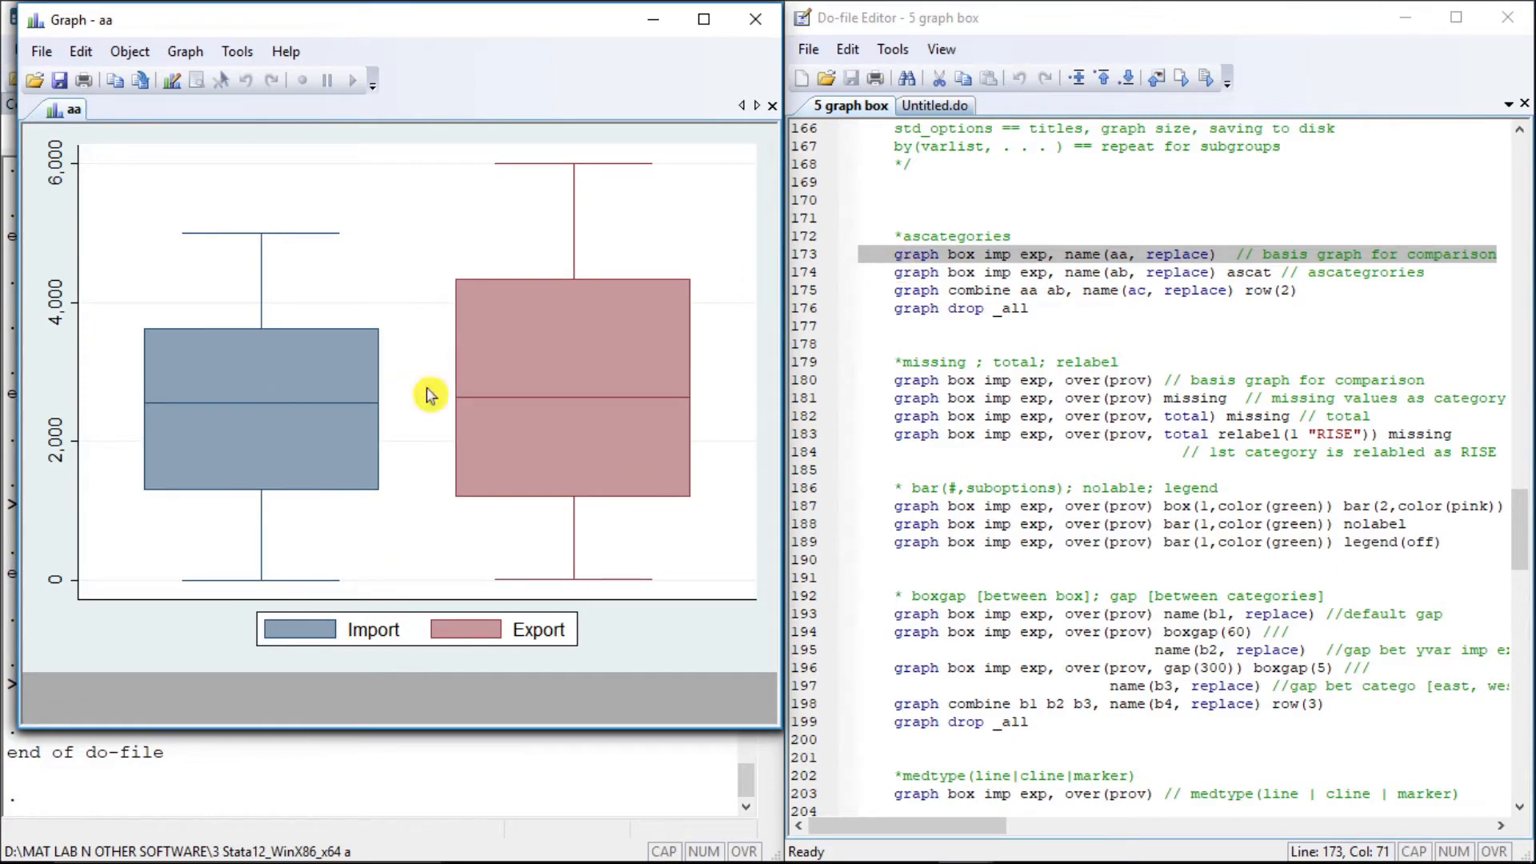
# Run the imp and exp box plot with ascat, named ab, and combine aa and ab in two rows as ac.
pyautogui.click(894, 273)
pyautogui.hotkey('shift', 'End')
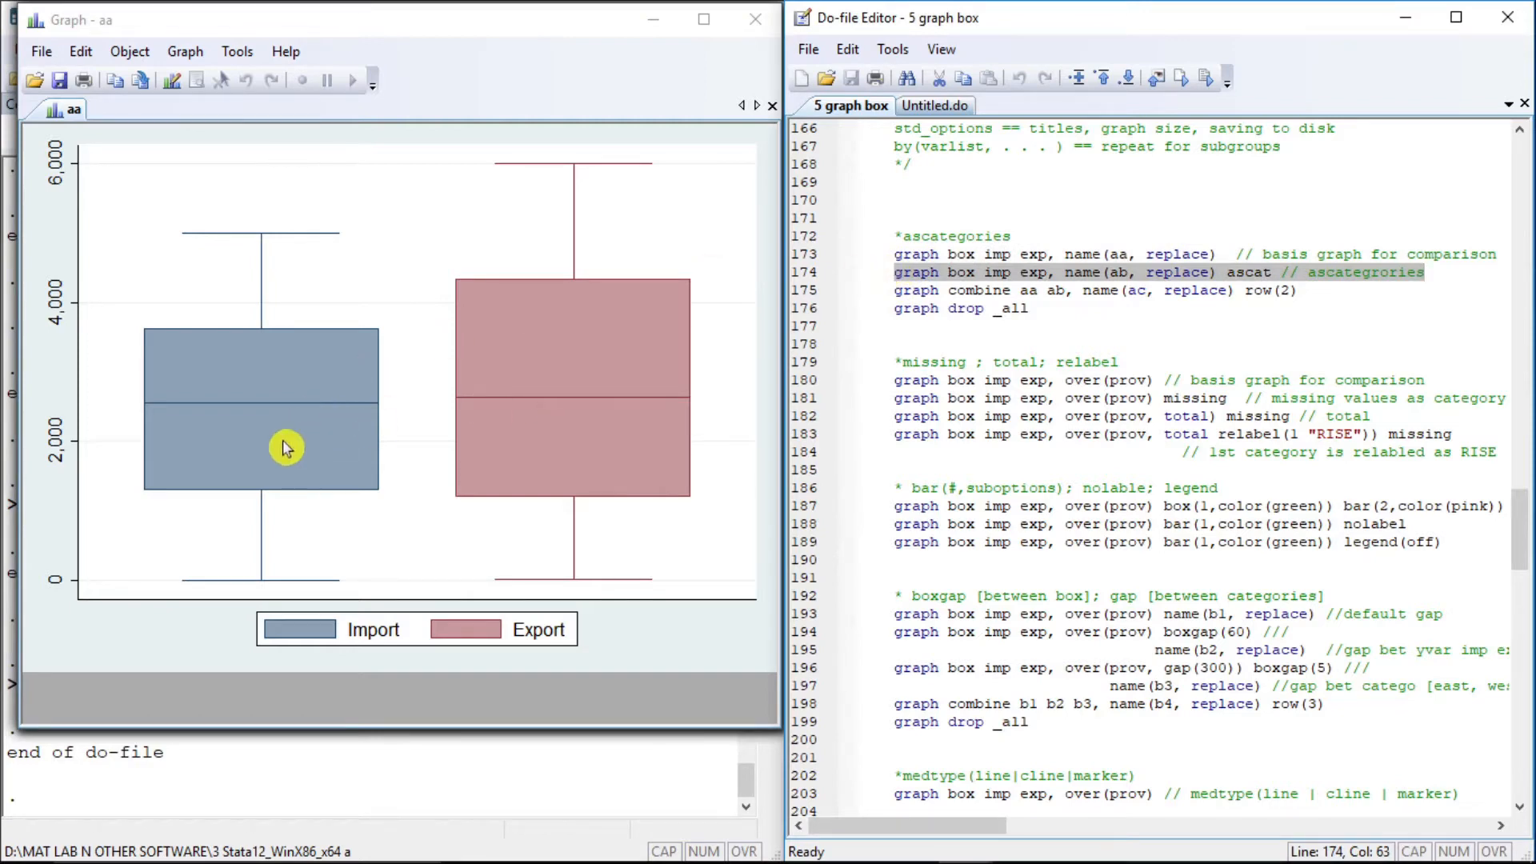
pyautogui.hotkey('ctrl', 'd')
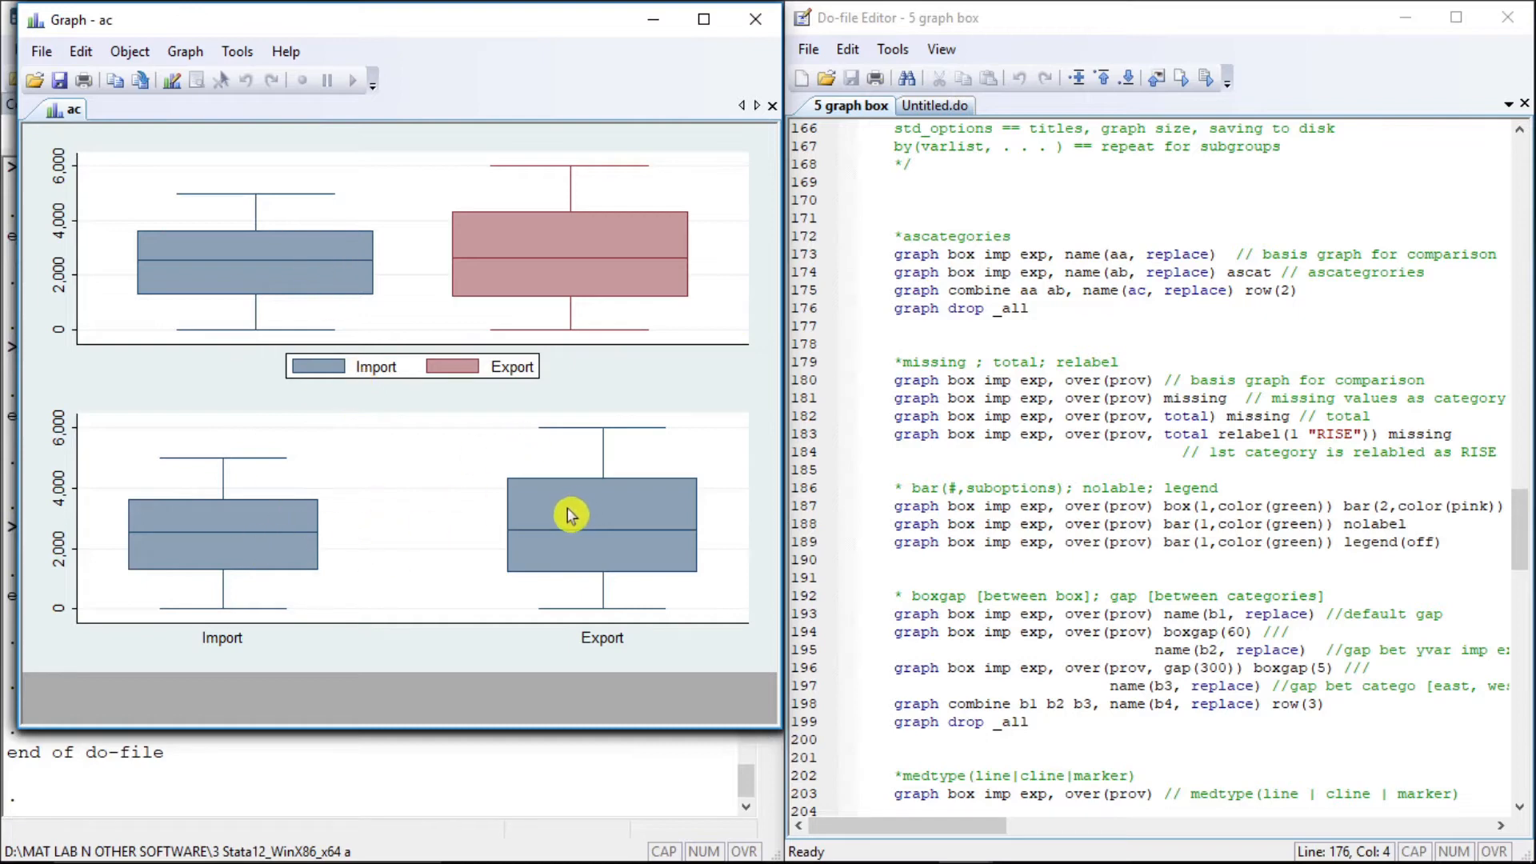
# Run graph drop _all in the ascategories section to remove all graphs from memory.
pyautogui.click(897, 308)
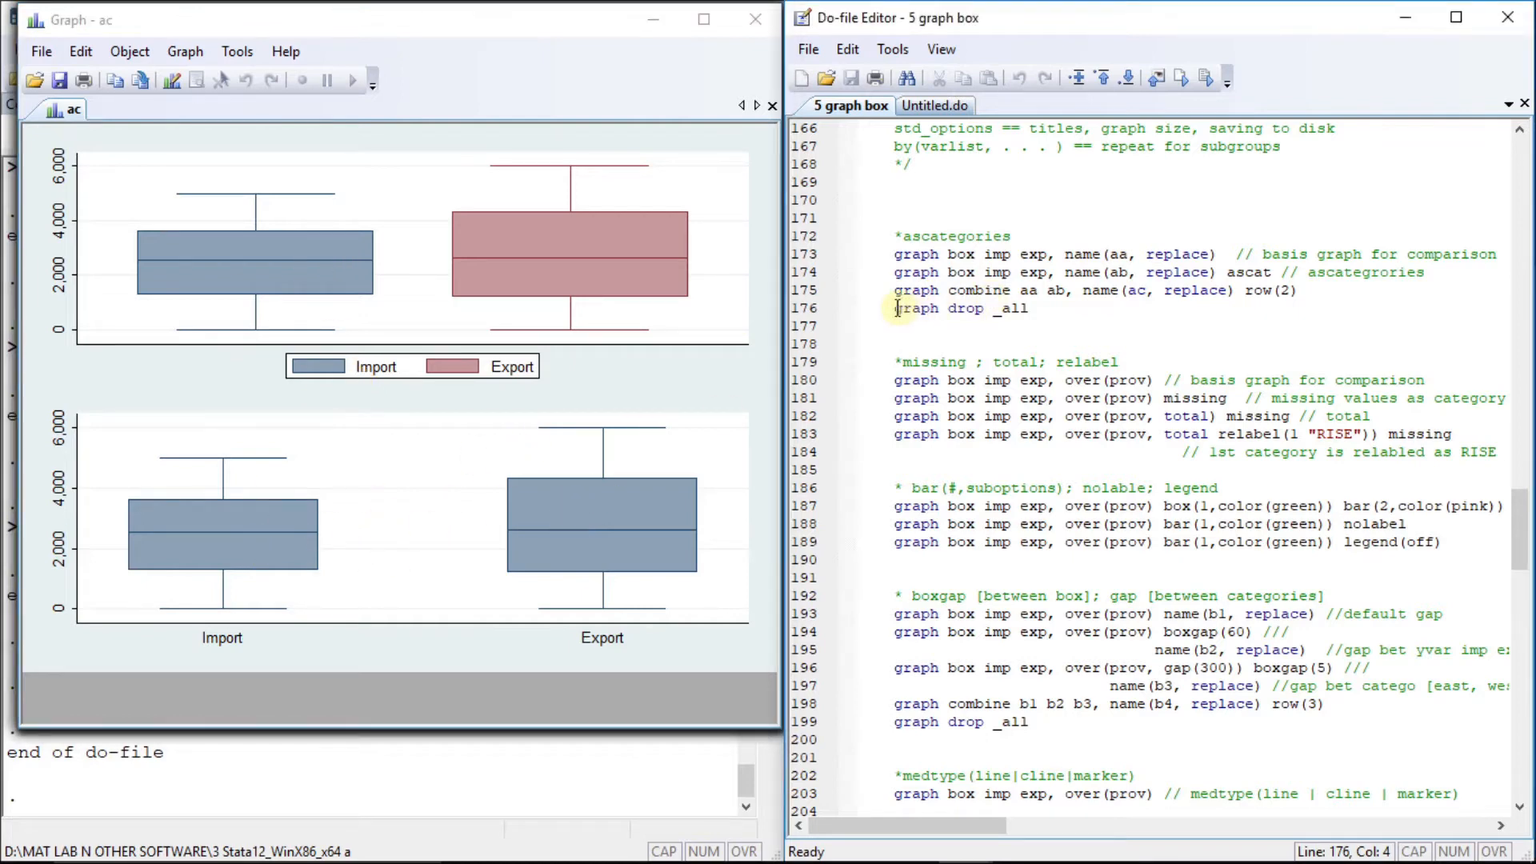
pyautogui.hotkey('shift', 'End')
pyautogui.hotkey('ctrl', 'd')
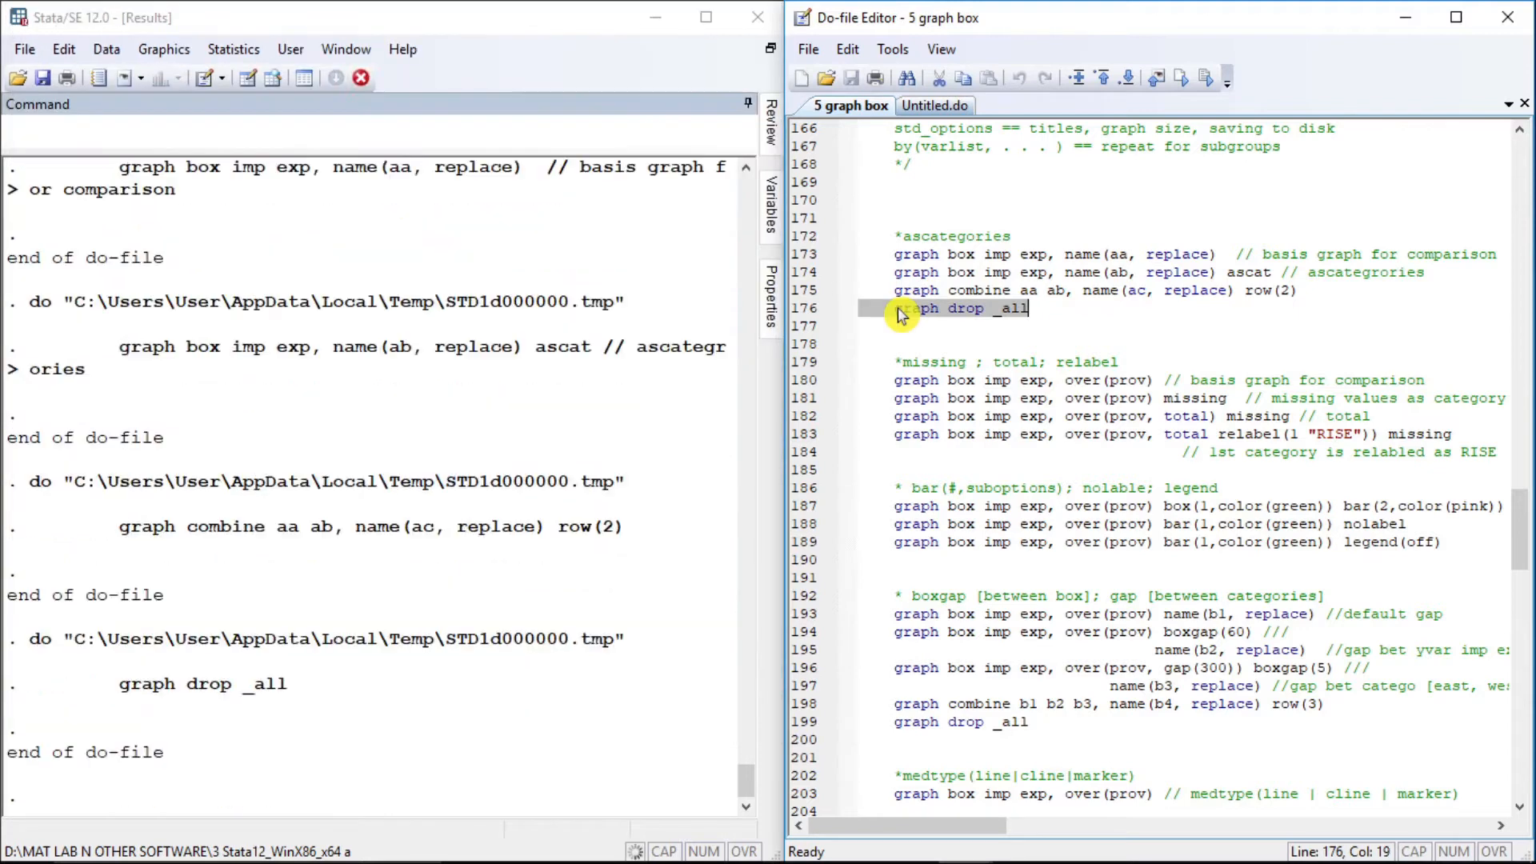
# Run the basis box plot of imp and exp over prov in the missing, total and relabel section.
pyautogui.click(894, 389)
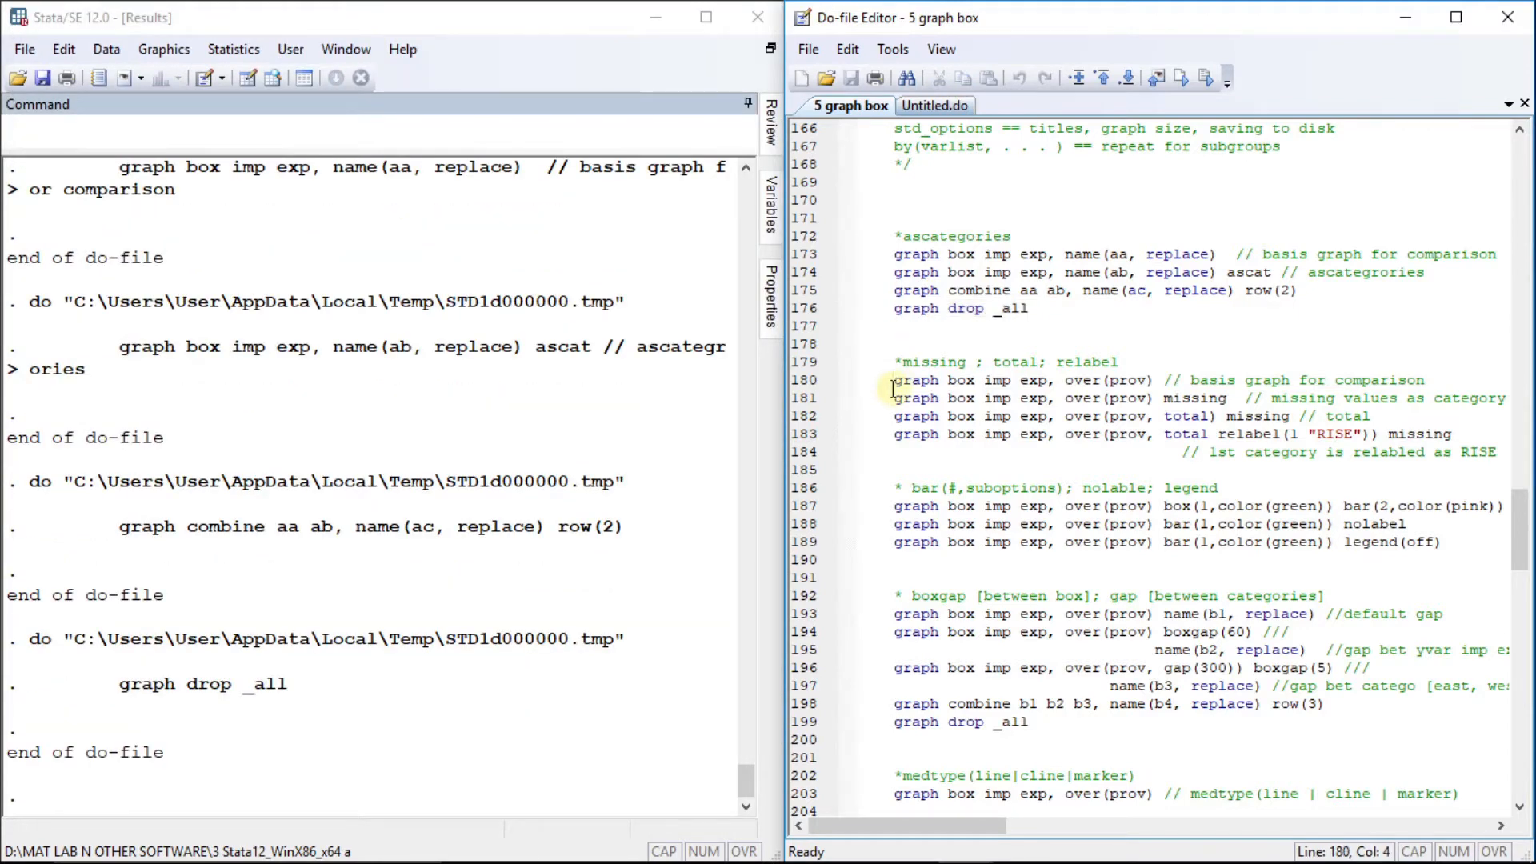
pyautogui.hotkey('shift', 'End')
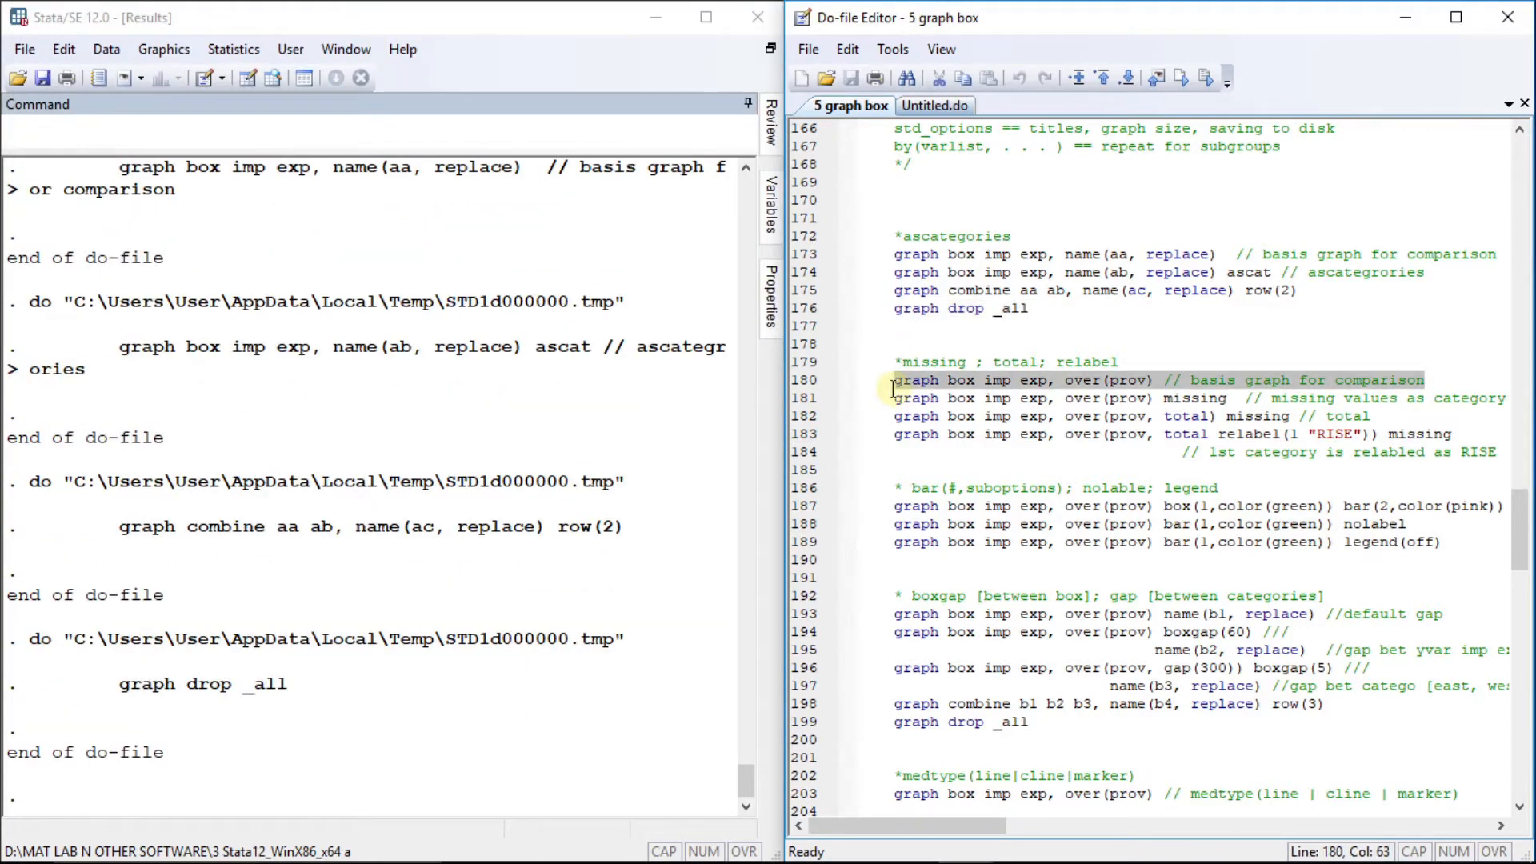
pyautogui.hotkey('ctrl', 'd')
# Run the box plot of imp and exp over prov with the missing option, treating missing values as a category.
pyautogui.click(892, 400)
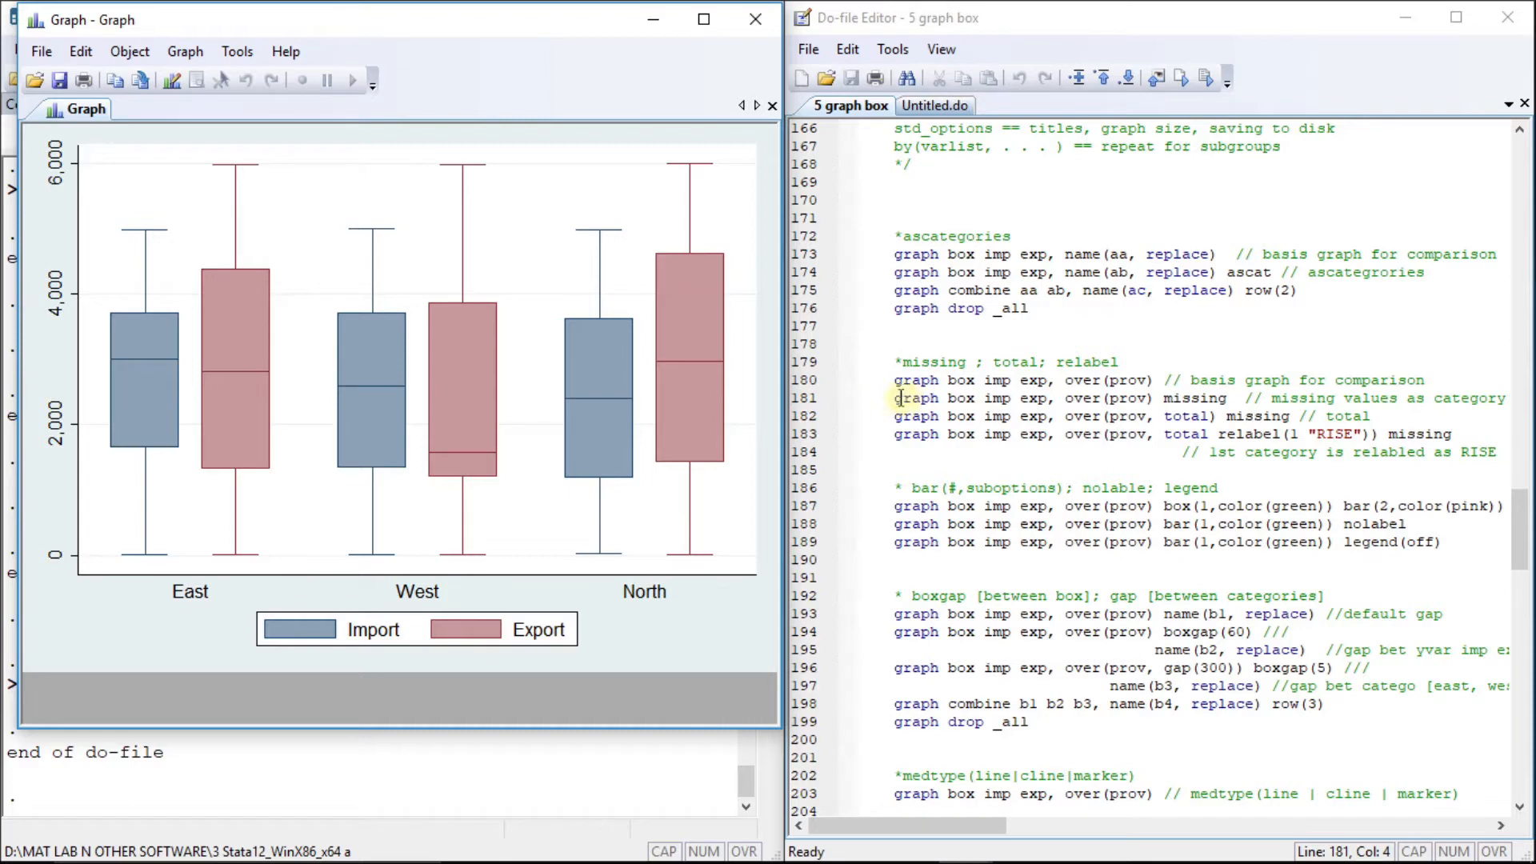
pyautogui.click(896, 400)
pyautogui.hotkey('shift', 'End')
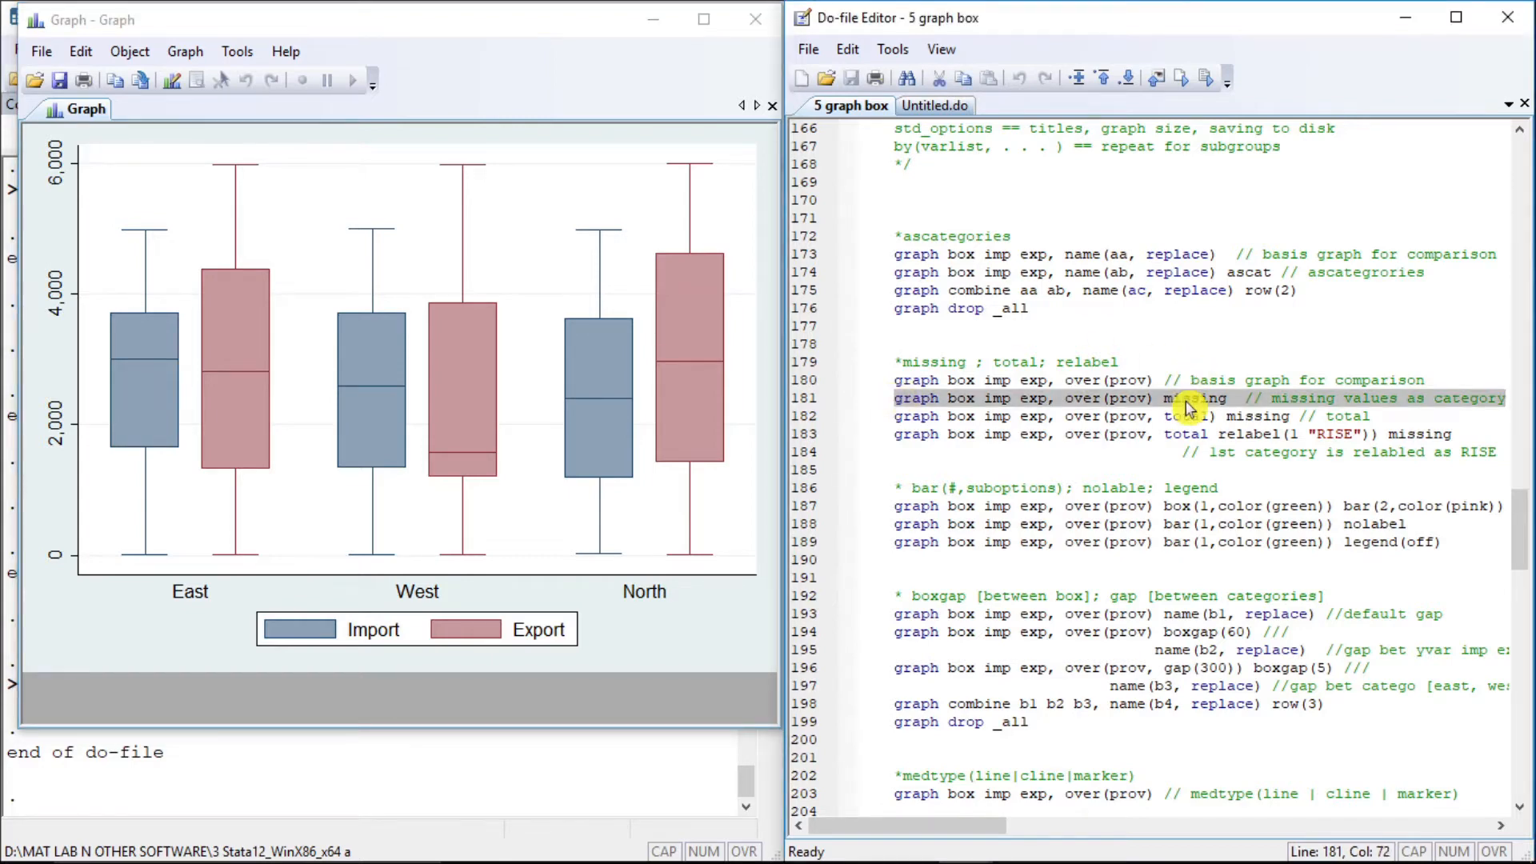
pyautogui.hotkey('ctrl', 'd')
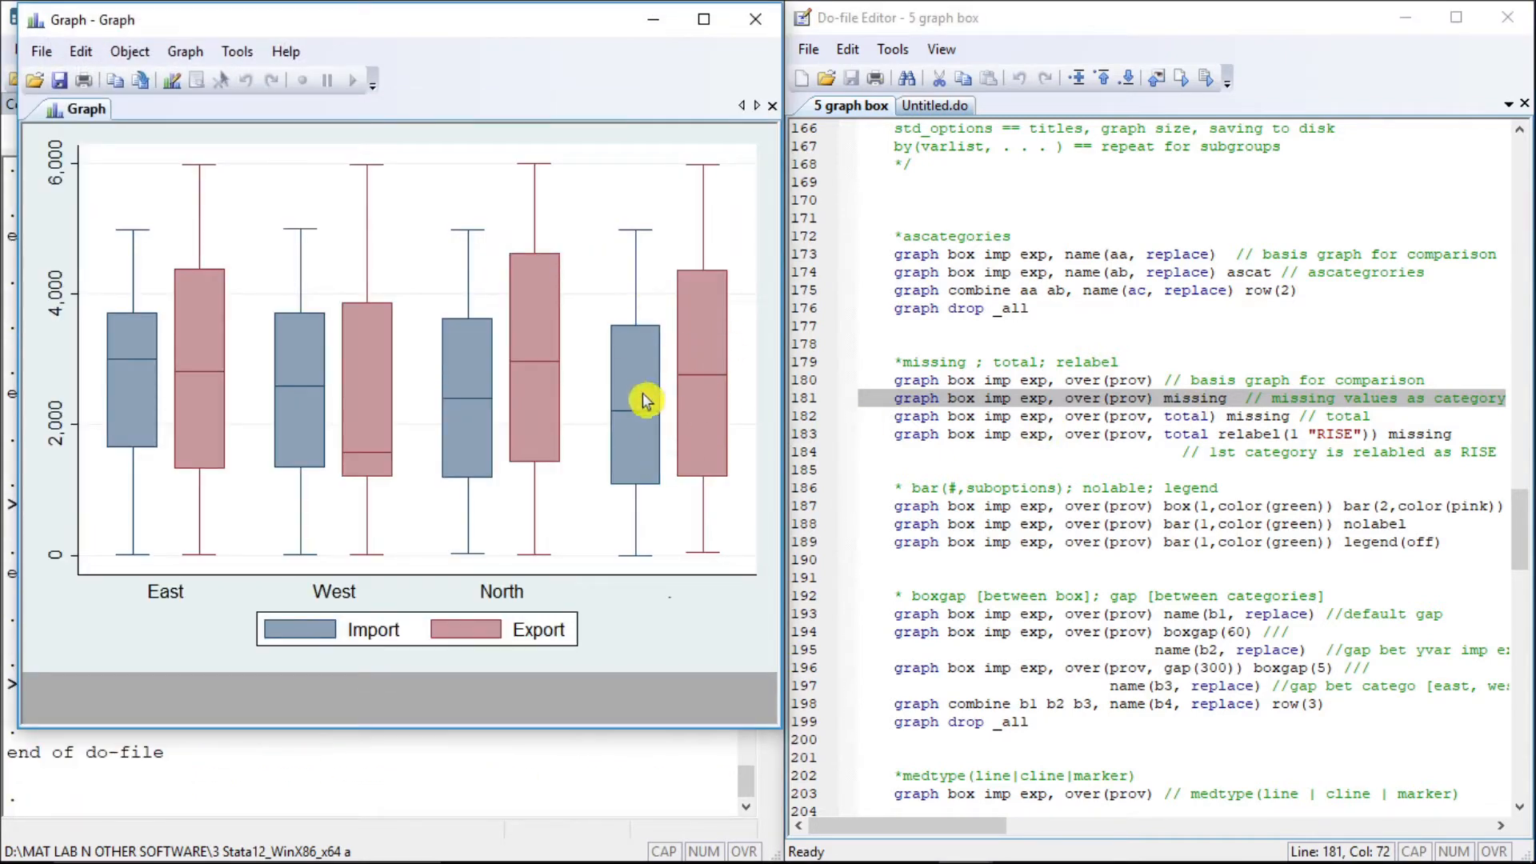
# Run the box plot of imp and exp over prov with the total suboption and the missing option.
pyautogui.click(894, 422)
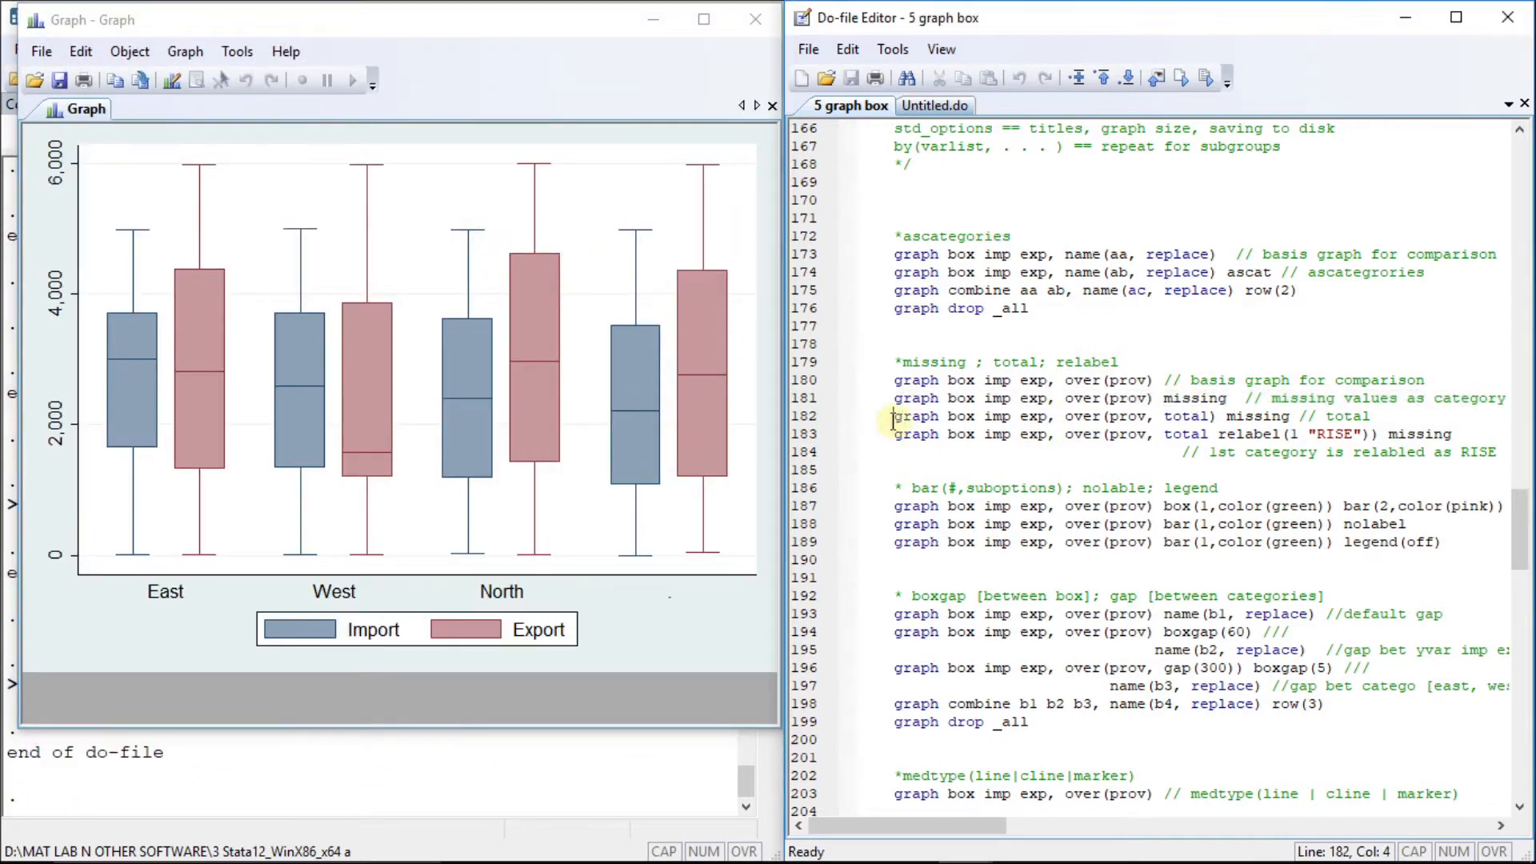
pyautogui.hotkey('shift', 'End')
pyautogui.hotkey('ctrl', 'd')
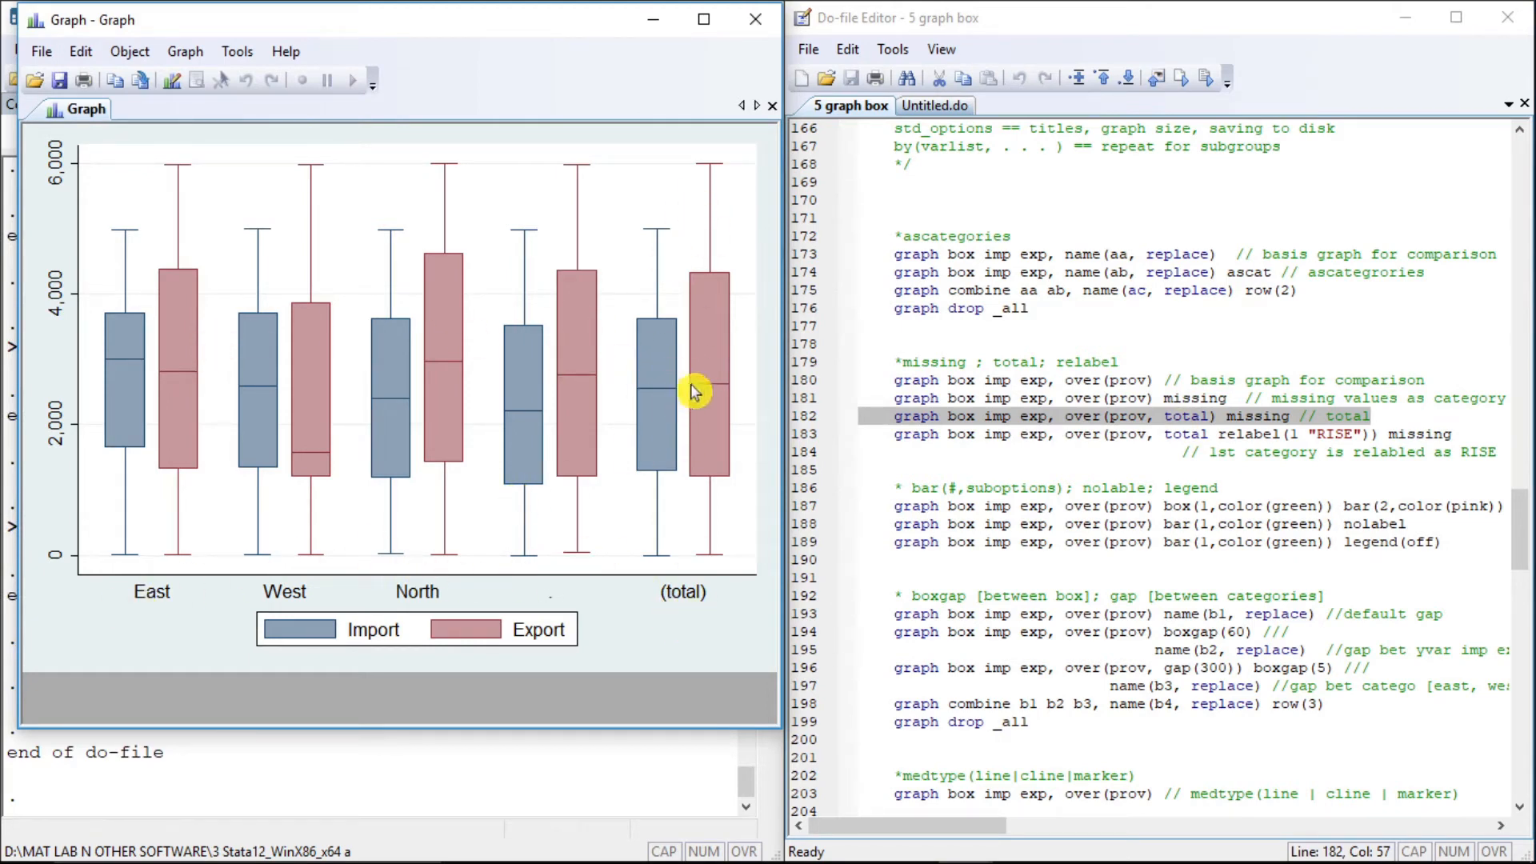
# Run the box plot over prov with total and missing, relabeling the first category as RISE.
pyautogui.click(894, 439)
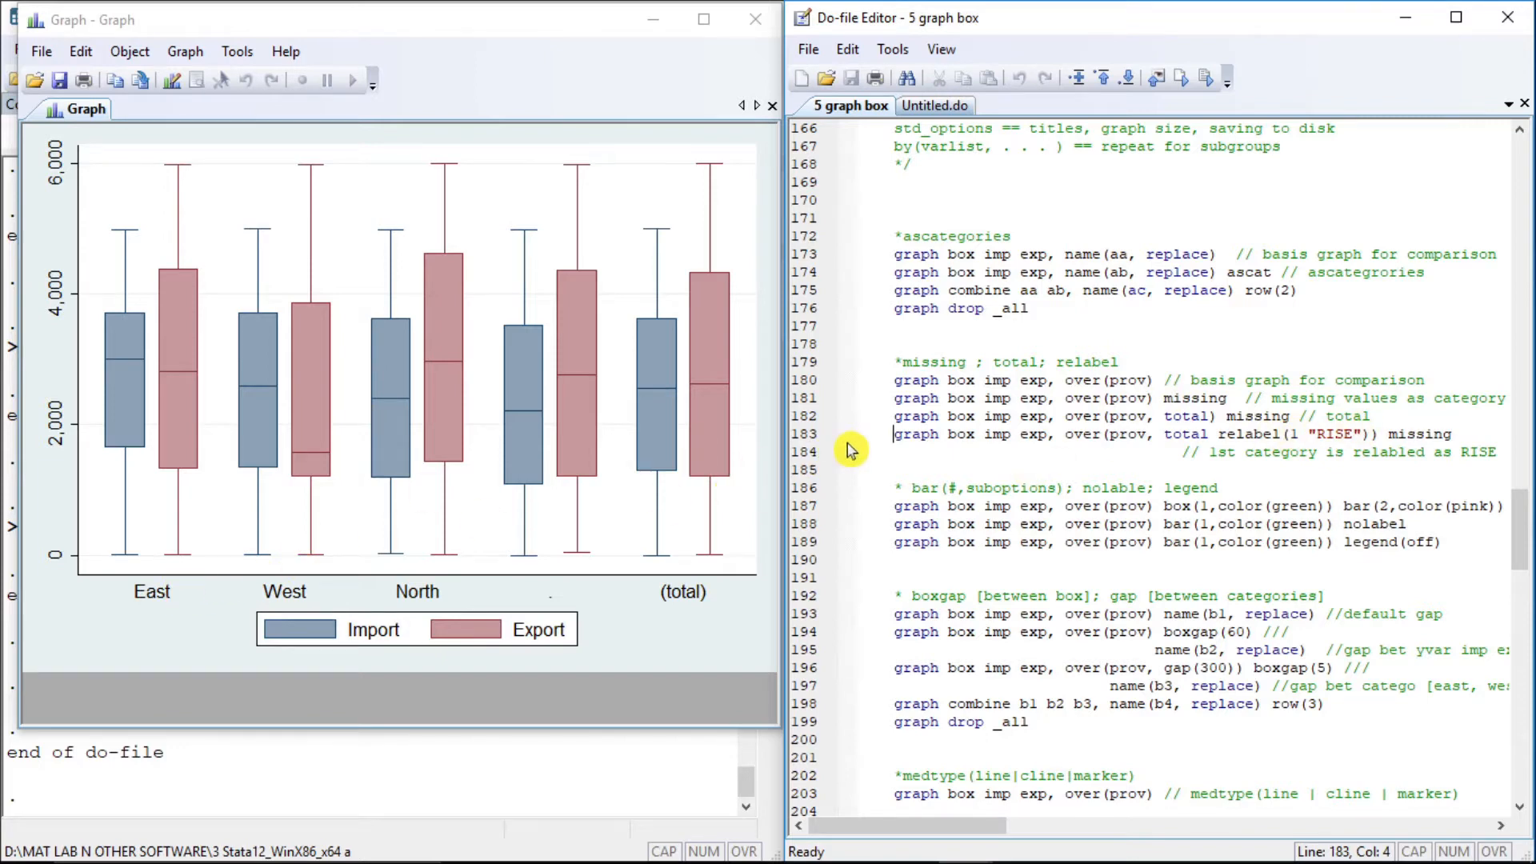
pyautogui.hotkey('shift', 'Down')
pyautogui.hotkey('shift', 'Down')
pyautogui.hotkey('ctrl', 'd')
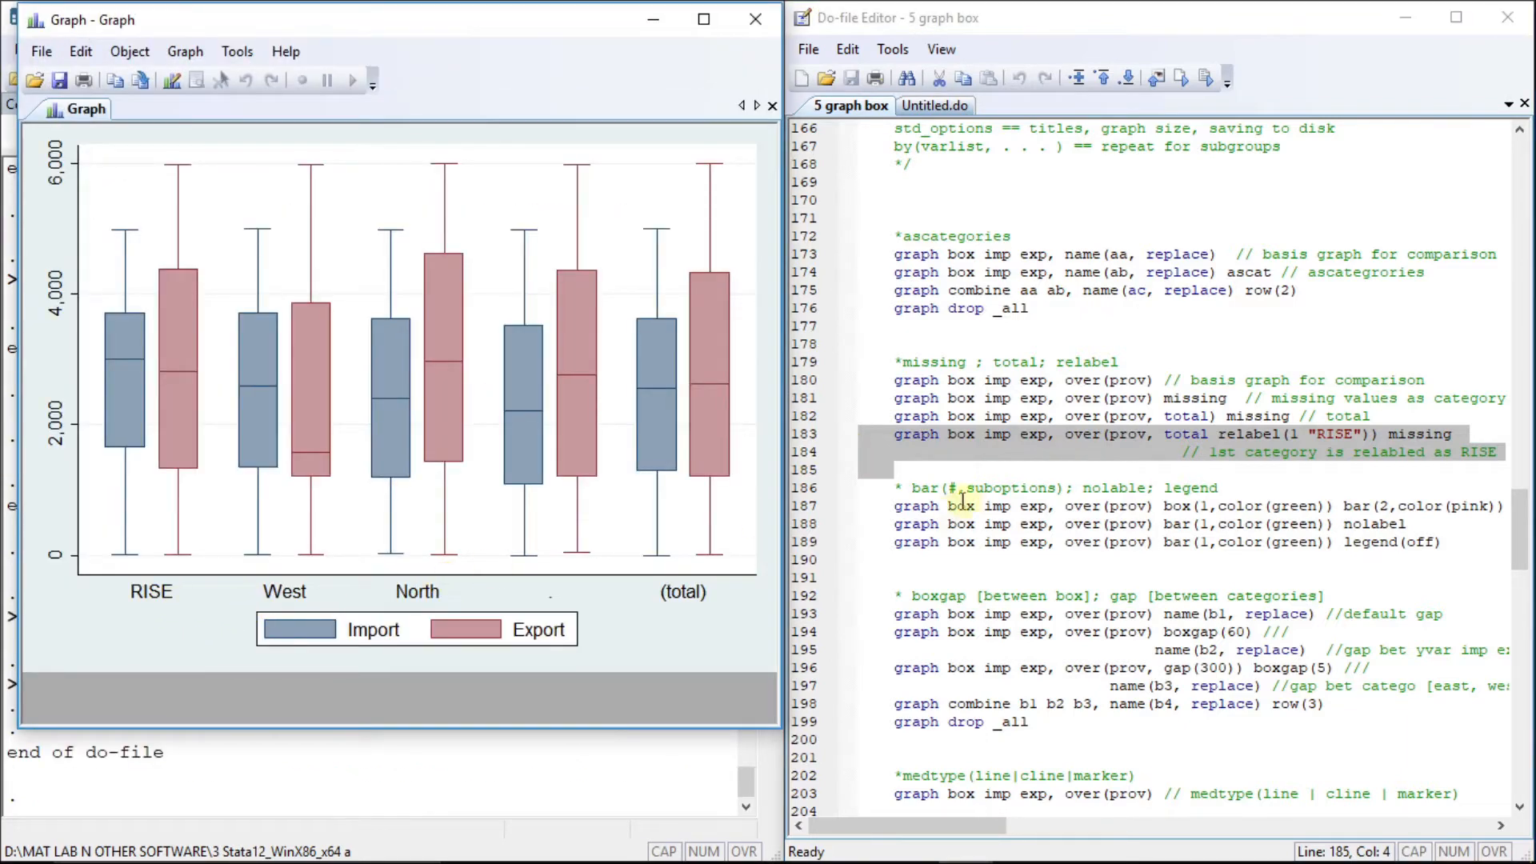
# Run the imp and exp box plot over prov with the first box colored green and the second pink.
pyautogui.click(893, 506)
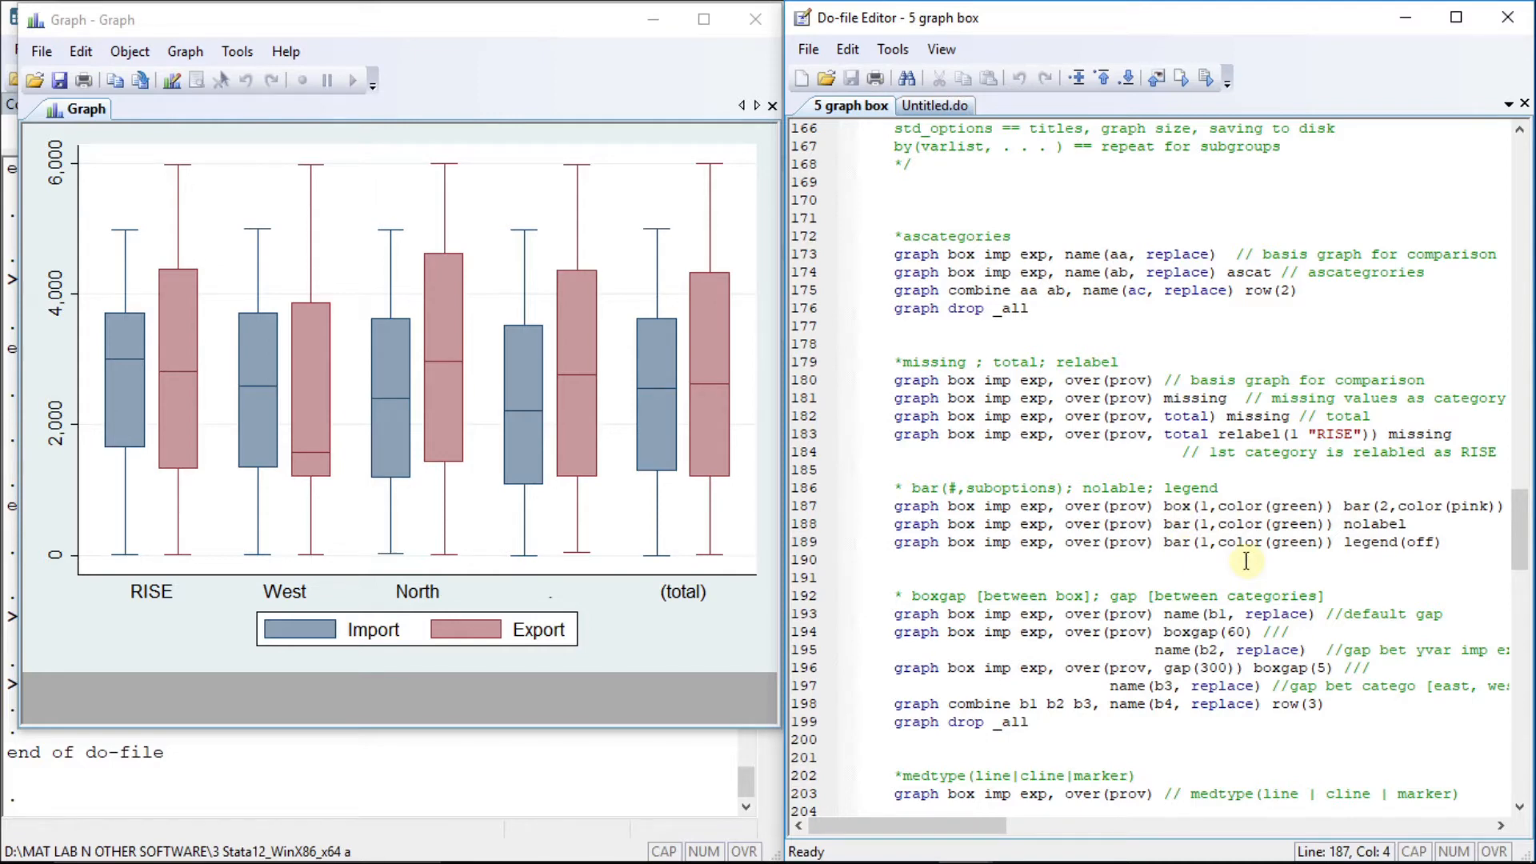
pyautogui.hotkey('shift', 'End')
pyautogui.hotkey('ctrl', 'd')
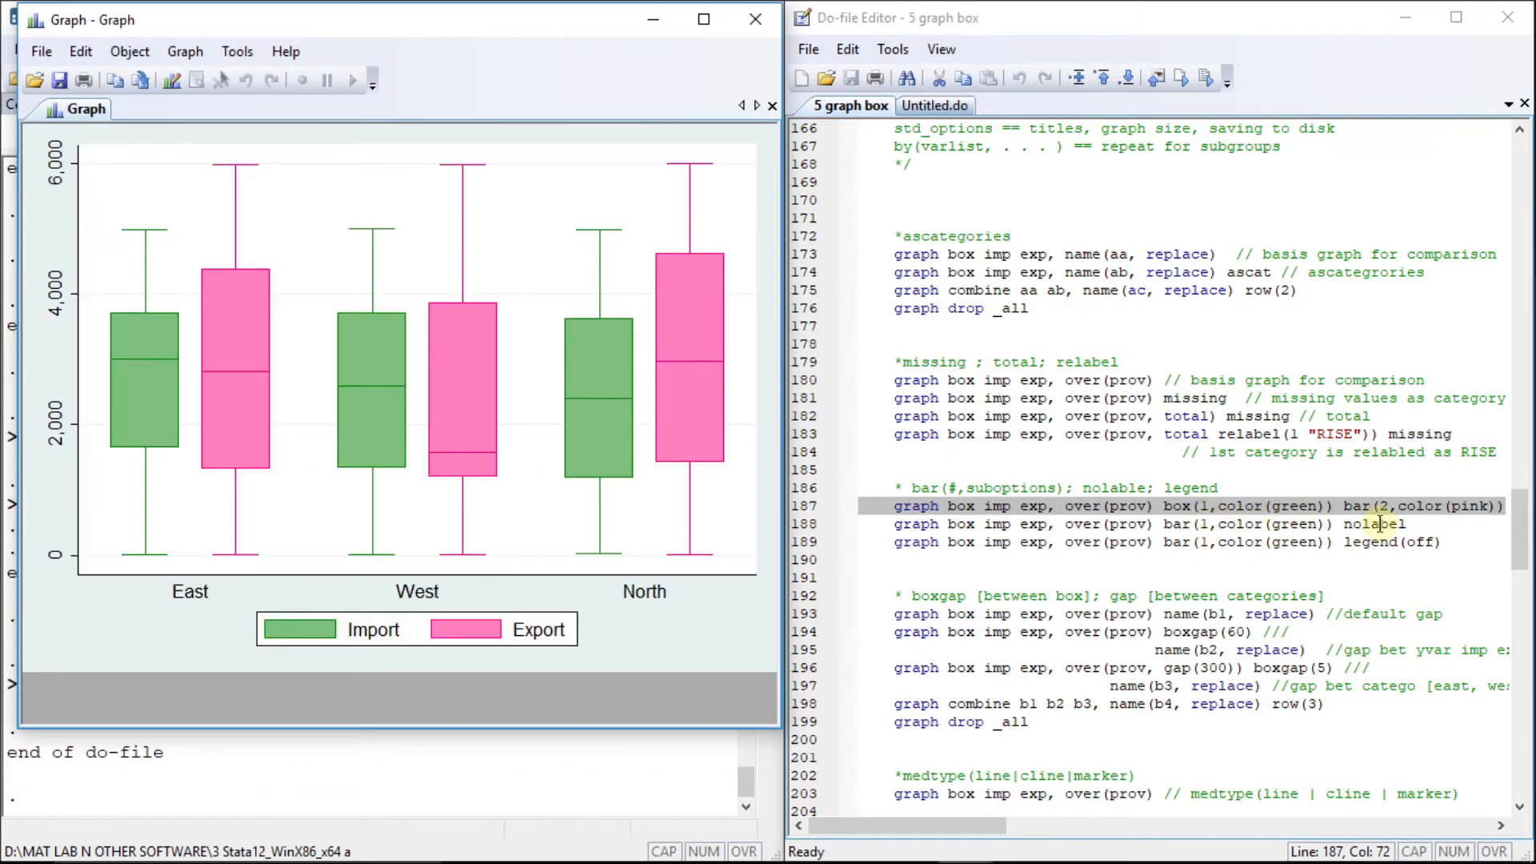
# Run the box plot over prov with bar(1,color(green)) and nolabel, using variable names in the legend.
pyautogui.click(891, 526)
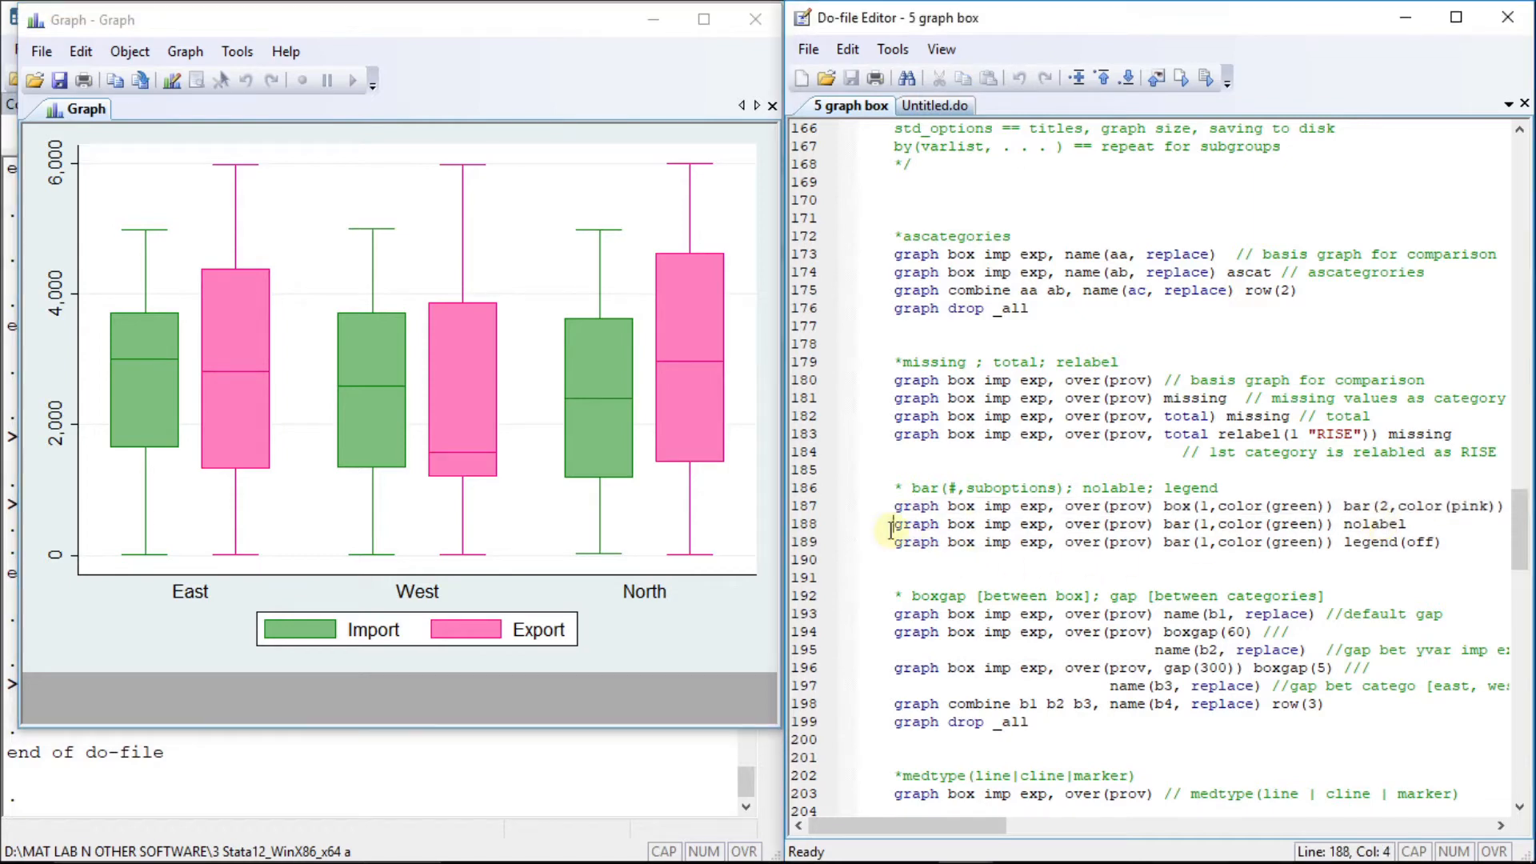
pyautogui.hotkey('shift', 'End')
pyautogui.hotkey('ctrl', 'd')
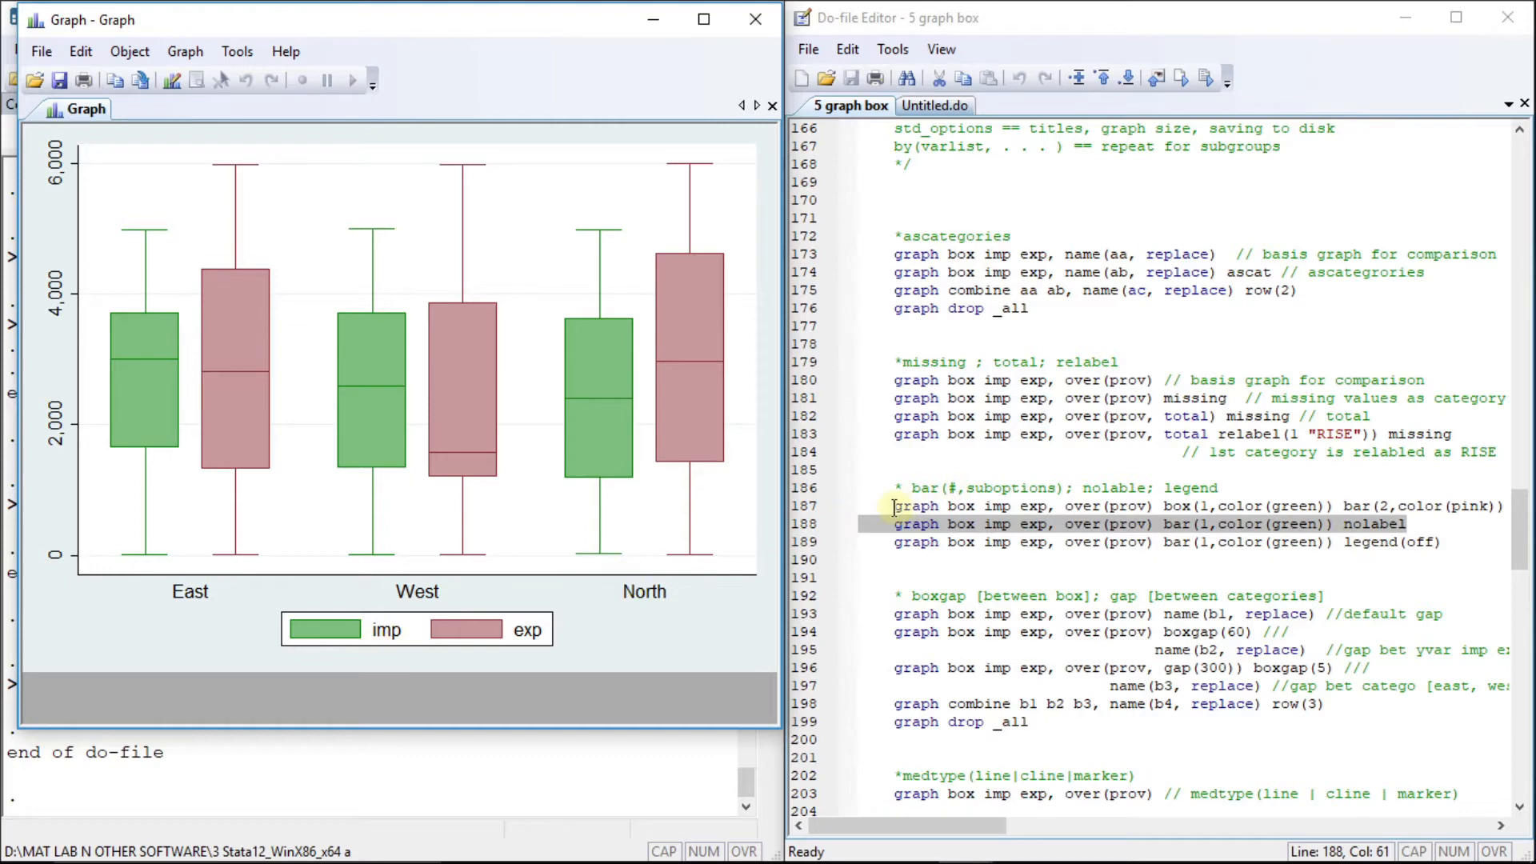
# Rerun the green and pink box plot and the nolabel version to compare their legends.
pyautogui.tripleClick(894, 508)
pyautogui.hotkey('ctrl', 'd')
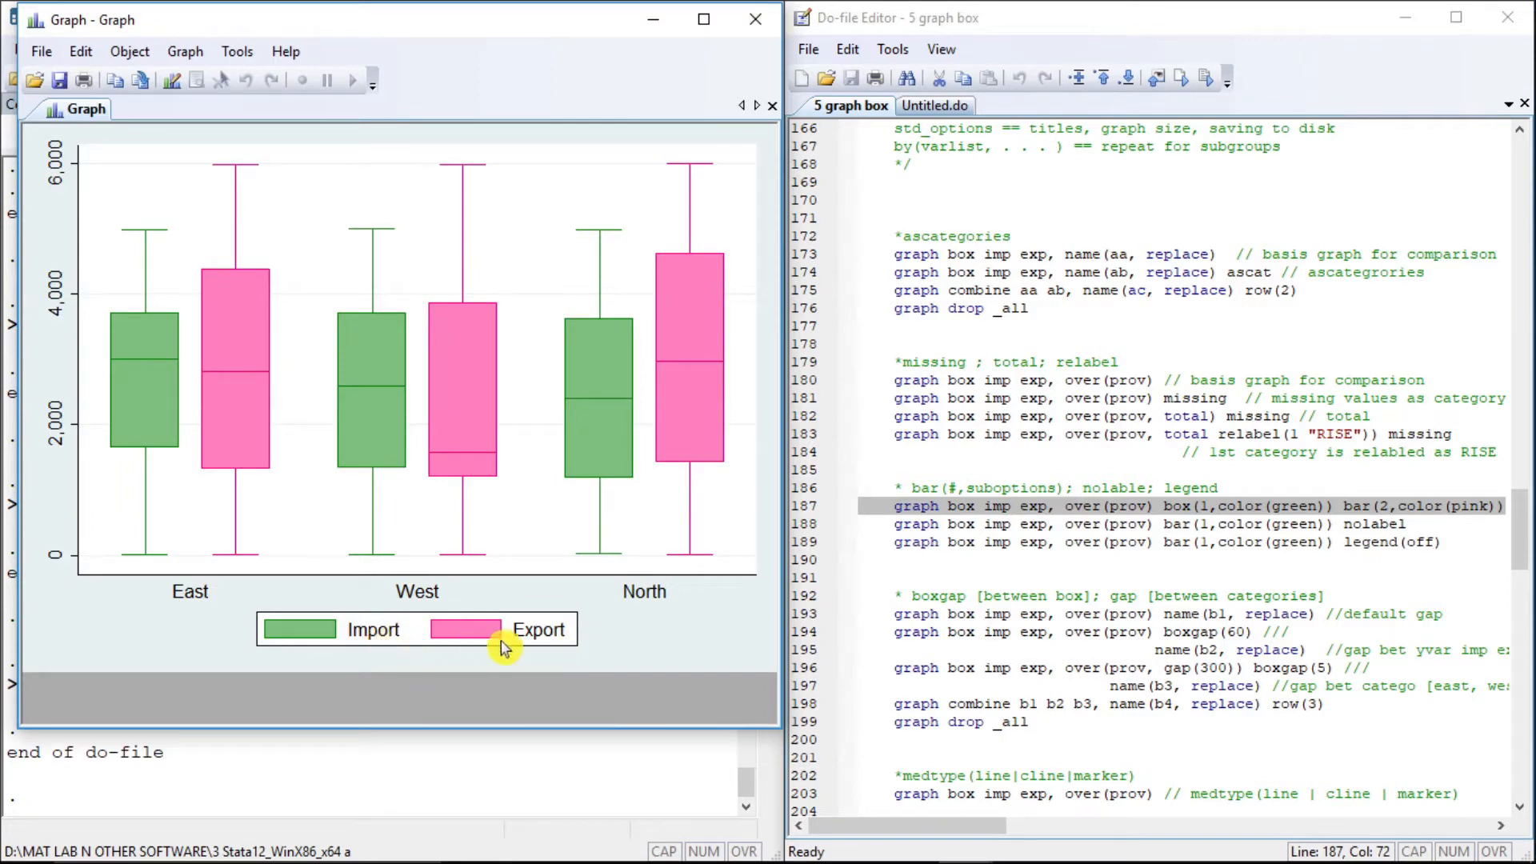
pyautogui.click(897, 526)
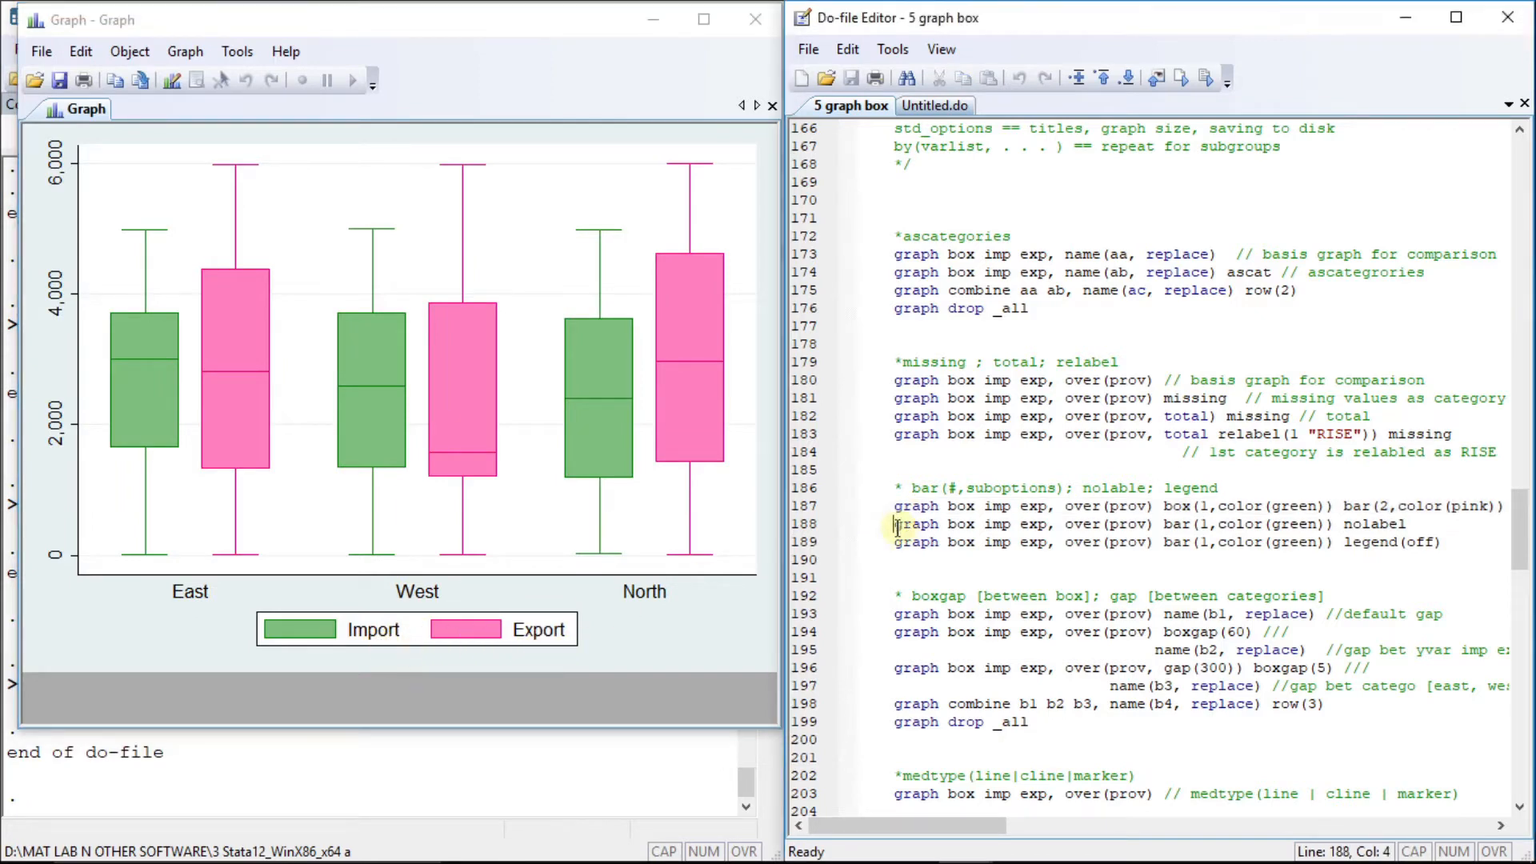
pyautogui.hotkey('shift', 'End')
pyautogui.hotkey('ctrl', 'd')
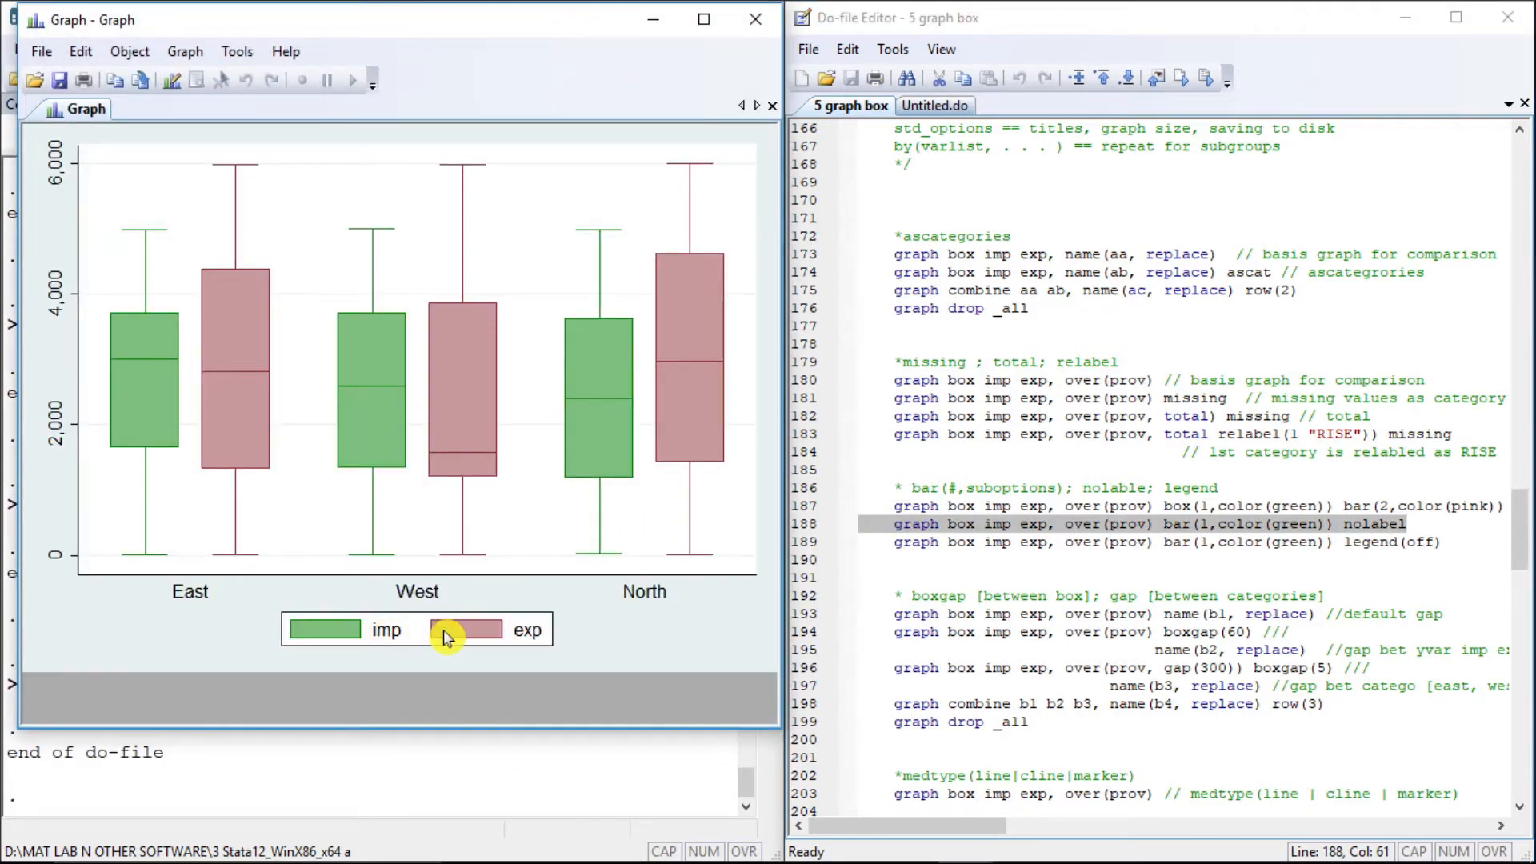
# Run the box plot over prov with bar(1,color(green)) and legend(off).
pyautogui.click(896, 547)
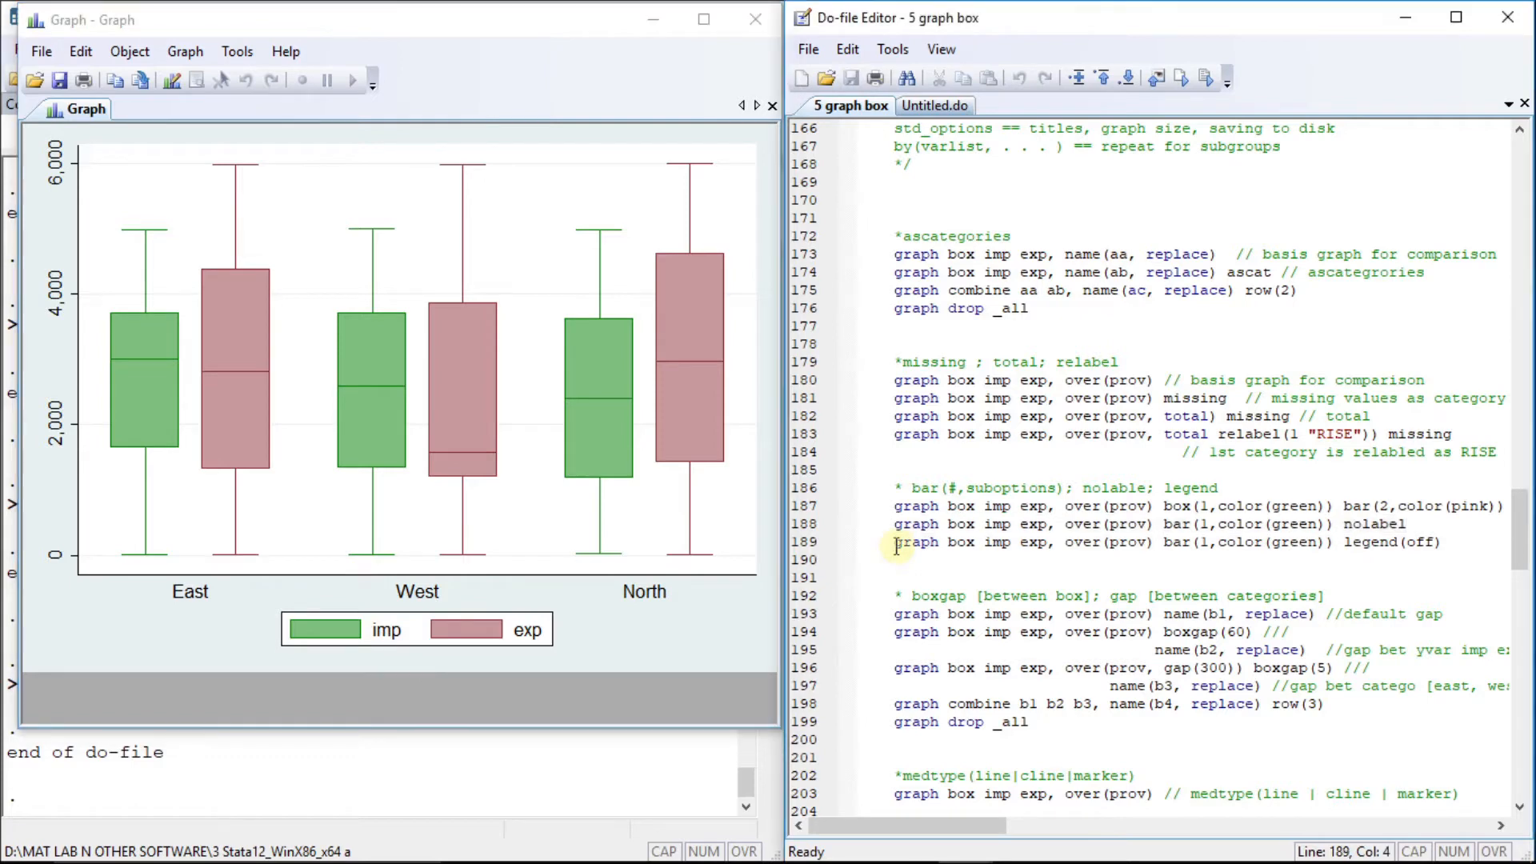
pyautogui.hotkey('shift', 'End')
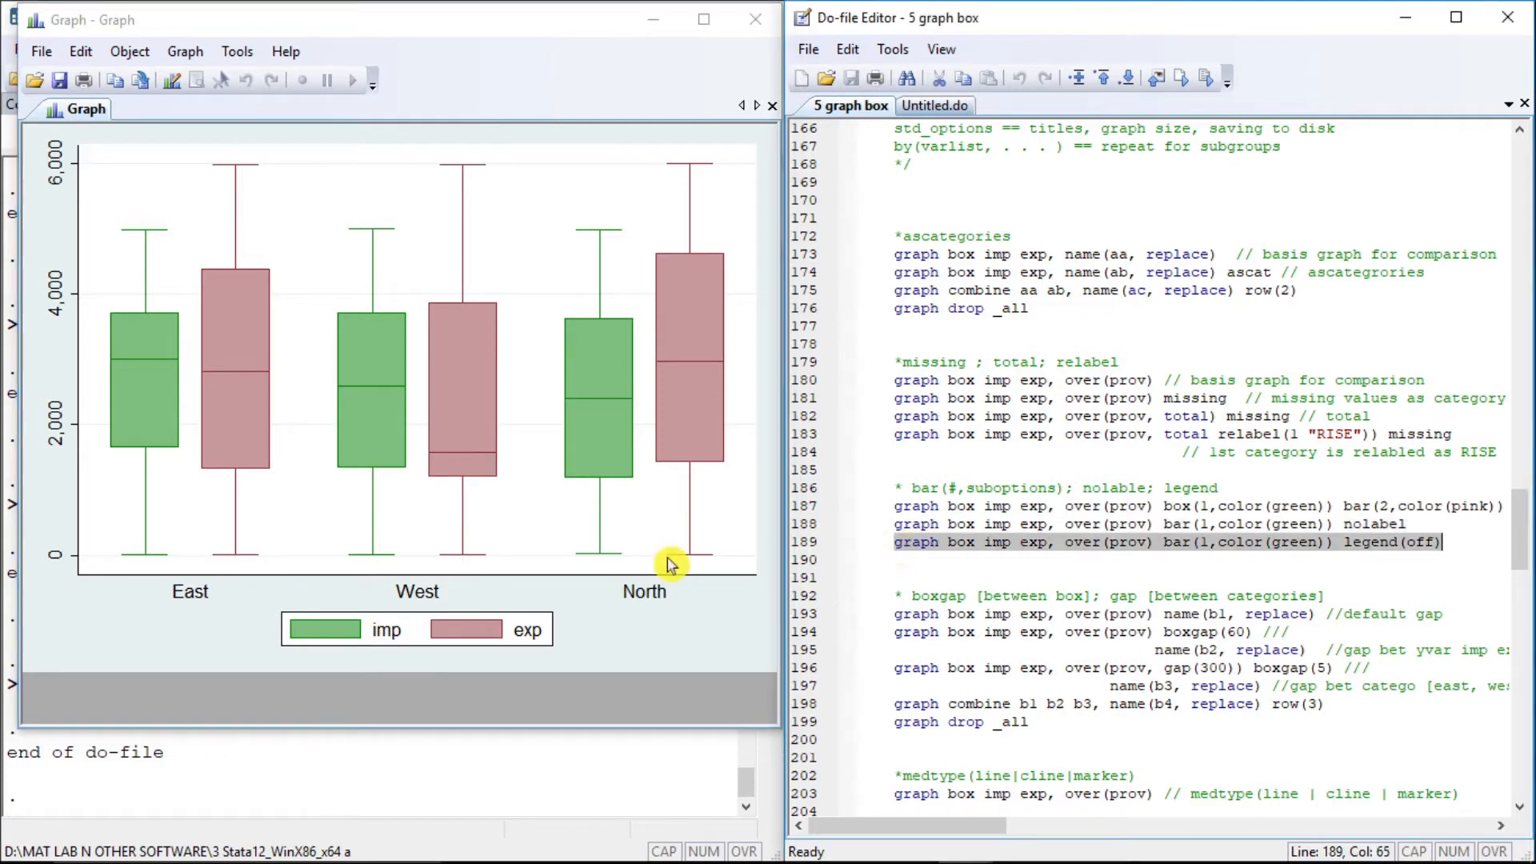
pyautogui.hotkey('ctrl', 'd')
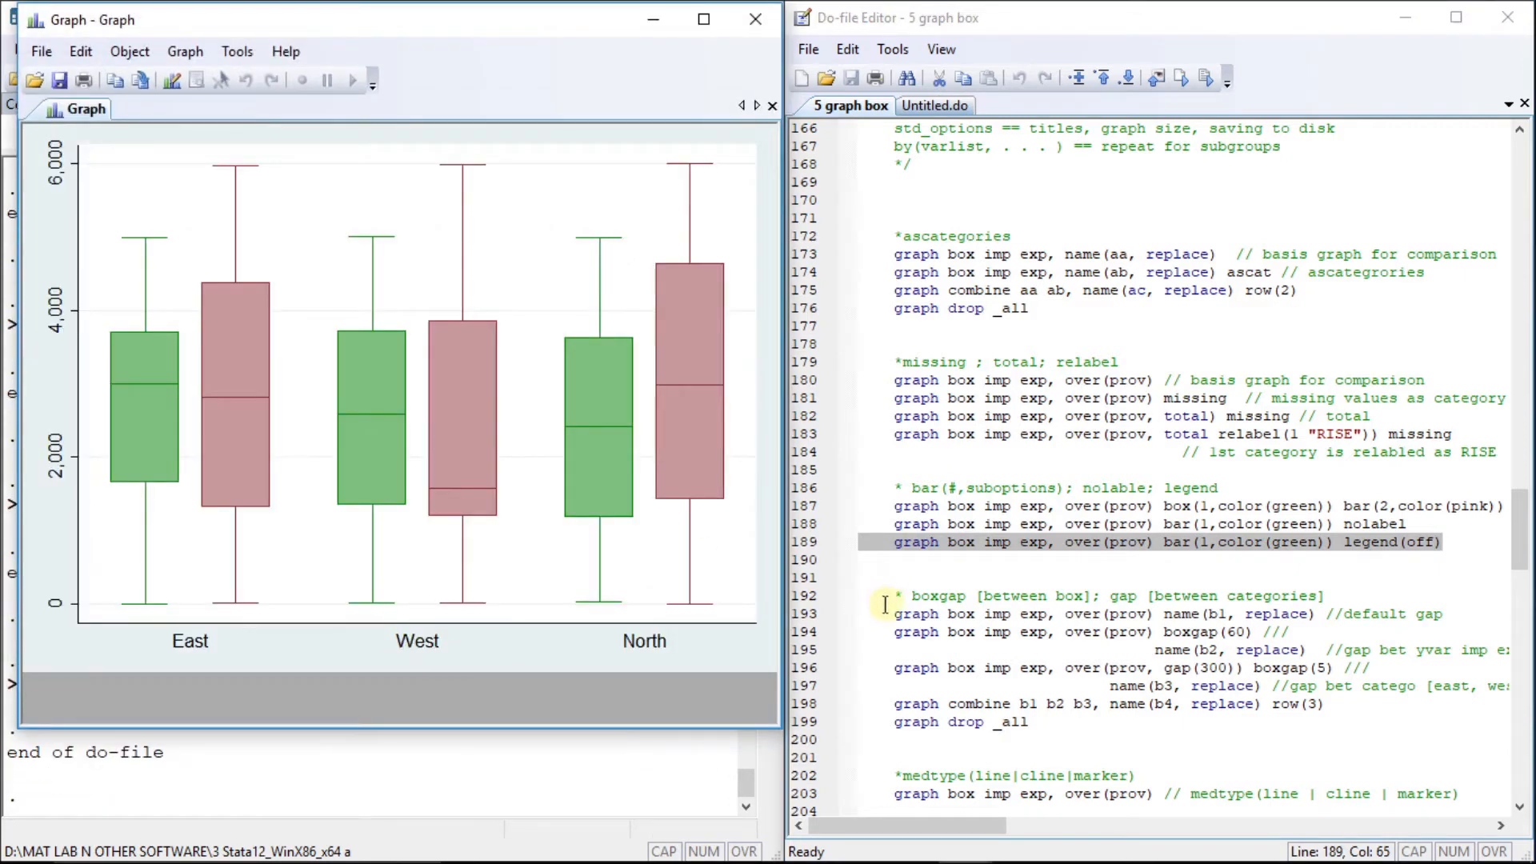
# Run the default-gap box plot of imp and exp over prov in the boxgap section, named b1.
pyautogui.click(885, 615)
pyautogui.scroll(-7, 884, 614)
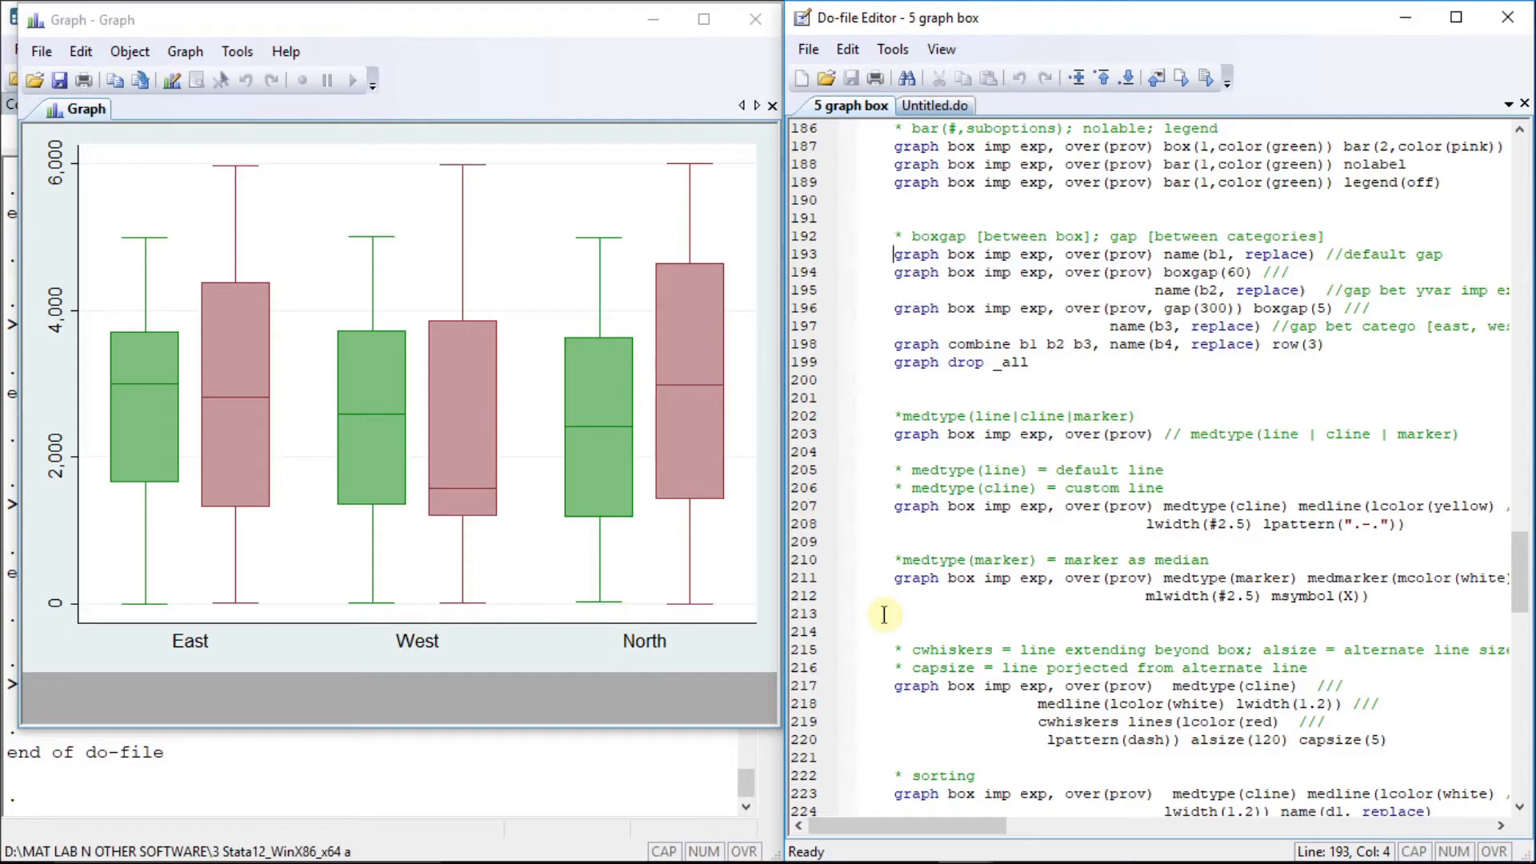
pyautogui.hotkey('shift', 'End')
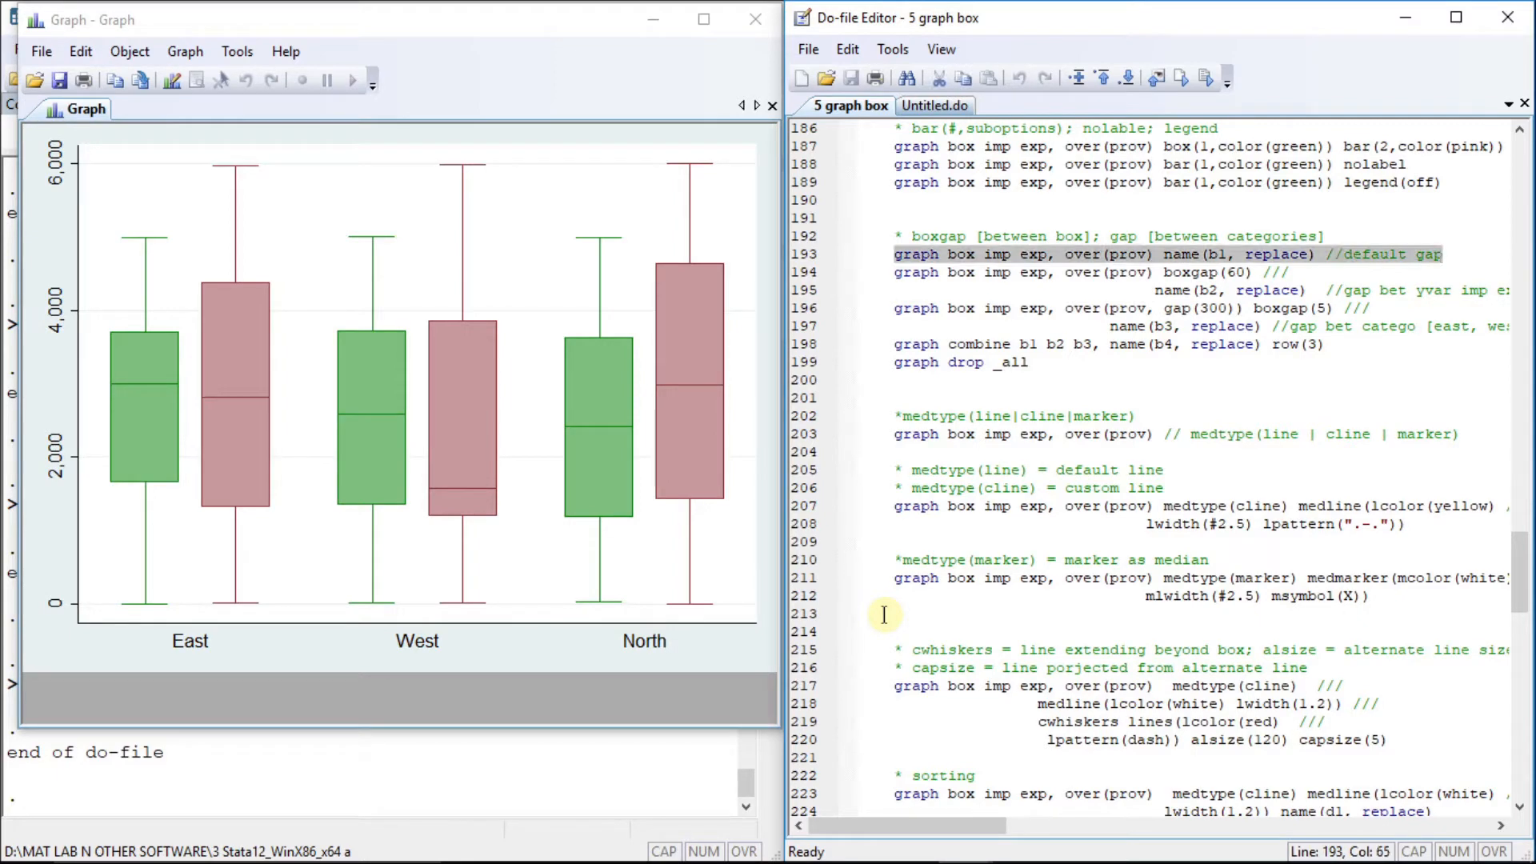
pyautogui.hotkey('ctrl', 'd')
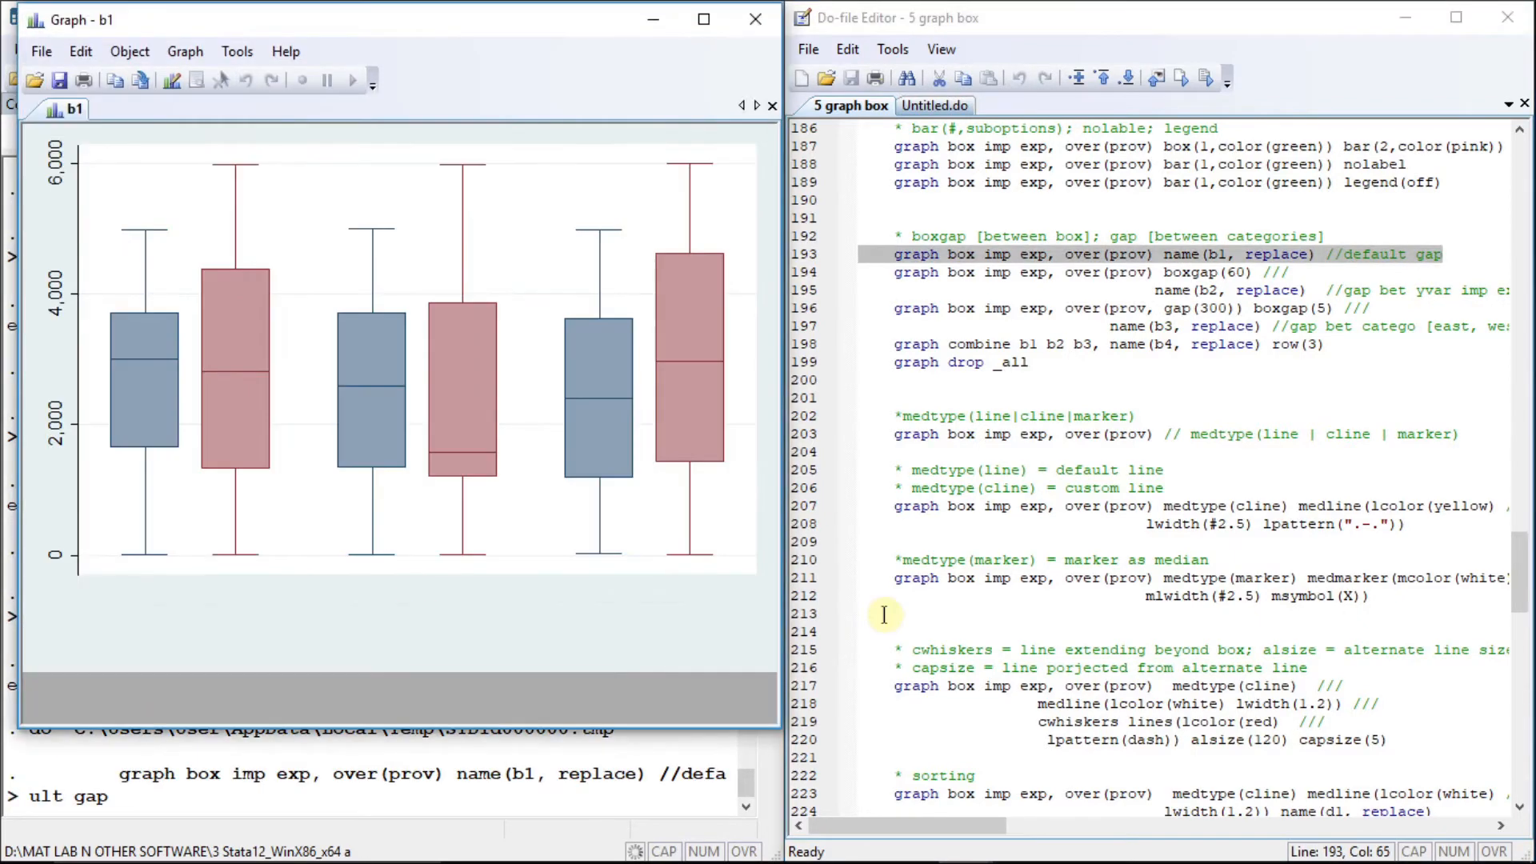
# Run the two-line box plot command over prov with boxgap(60), named b2.
pyautogui.click(895, 272)
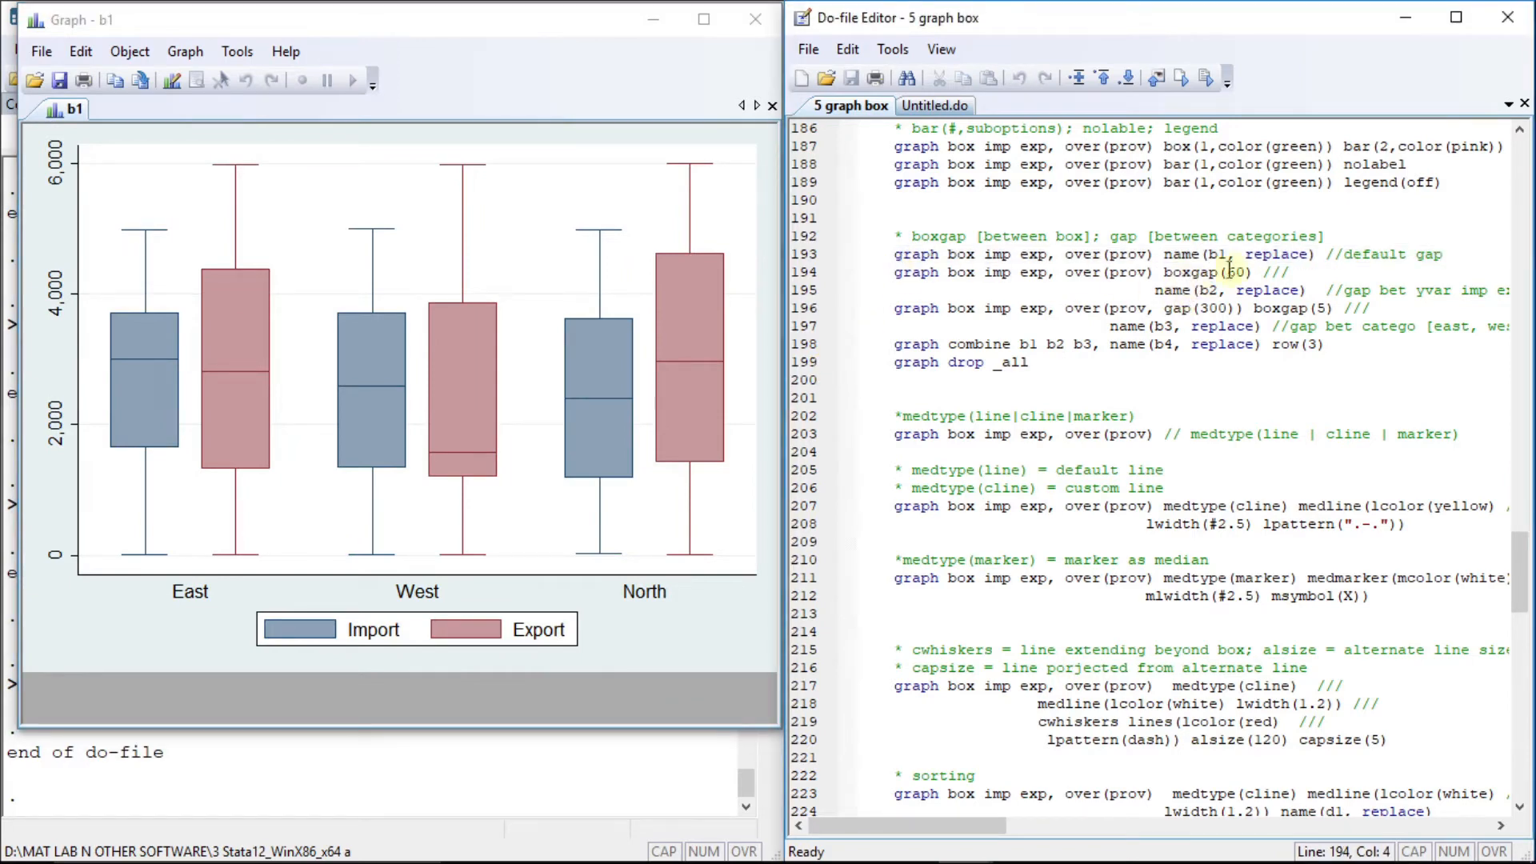
pyautogui.hotkey('shift', 'Down')
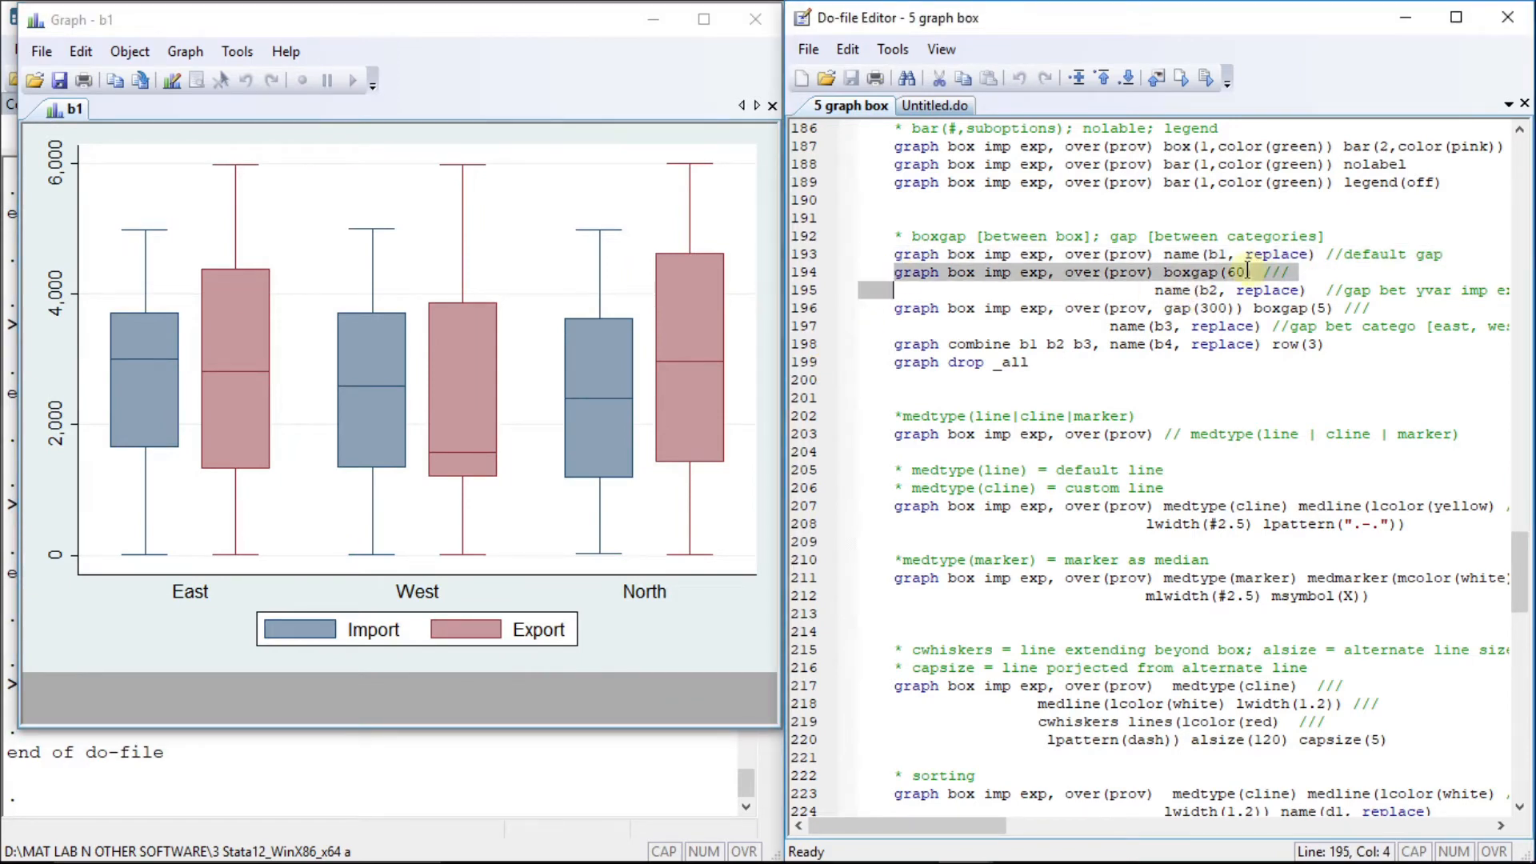
pyautogui.hotkey('shift', 'End')
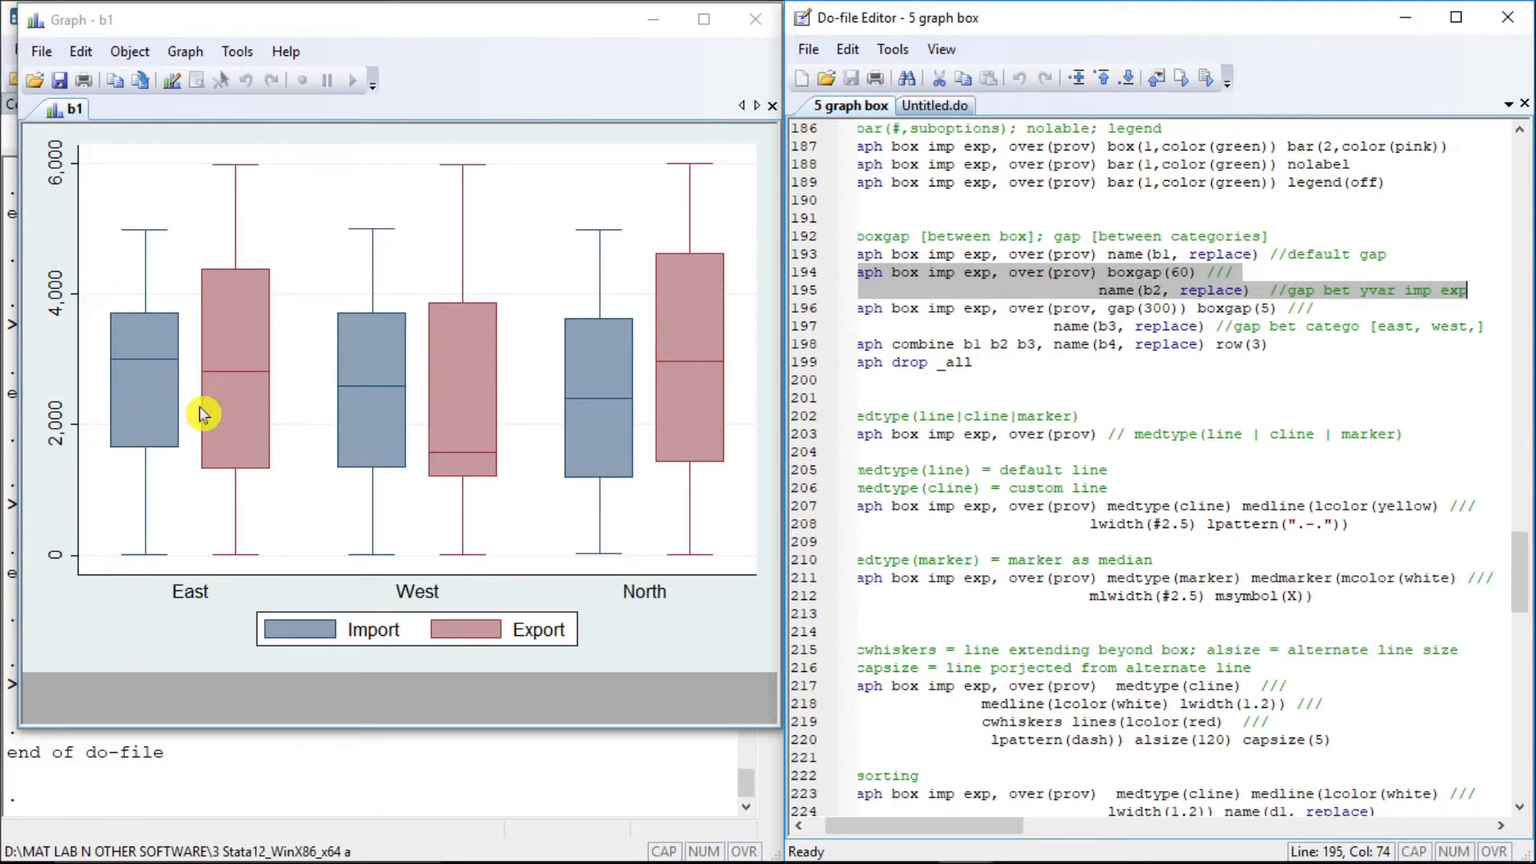
pyautogui.hotkey('ctrl', 'd')
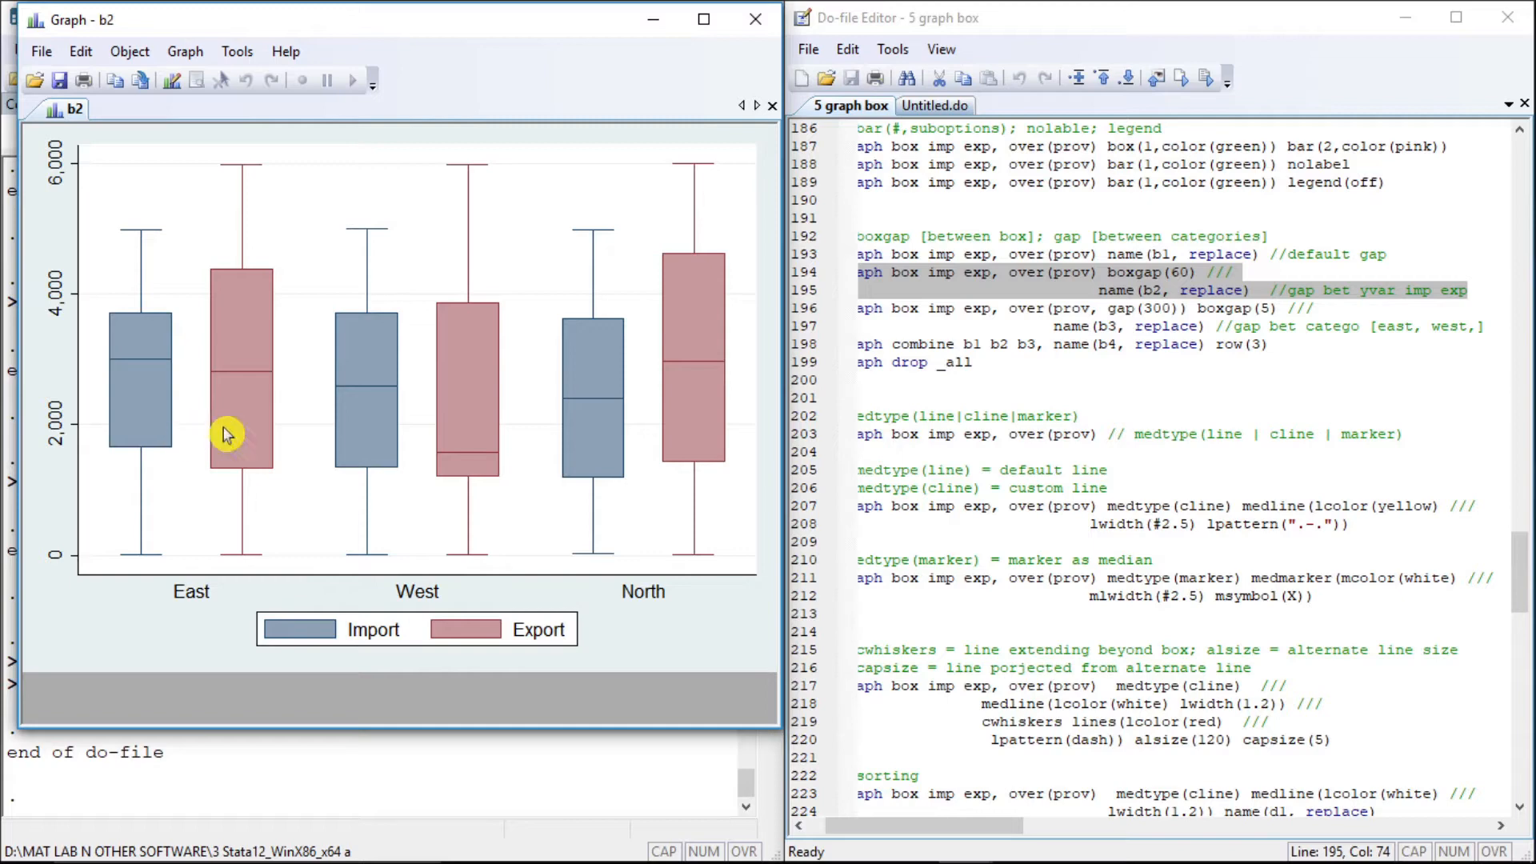
# Run the box plot over prov with gap(300) and boxgap(5), named b3, and combine b1, b2 and b3 in three rows as b4.
pyautogui.click(879, 311)
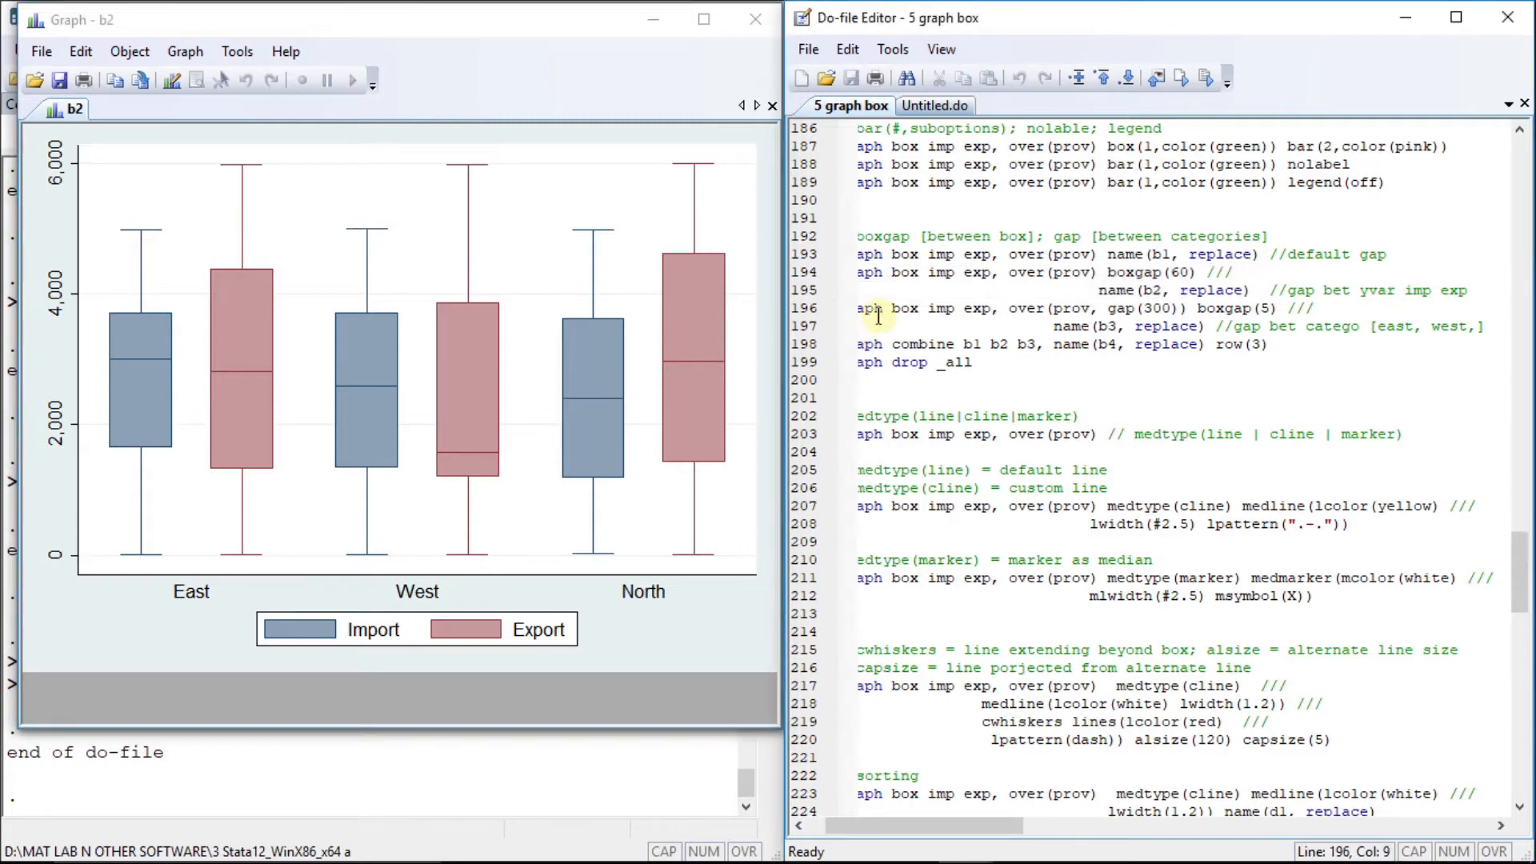
pyautogui.press('Home')
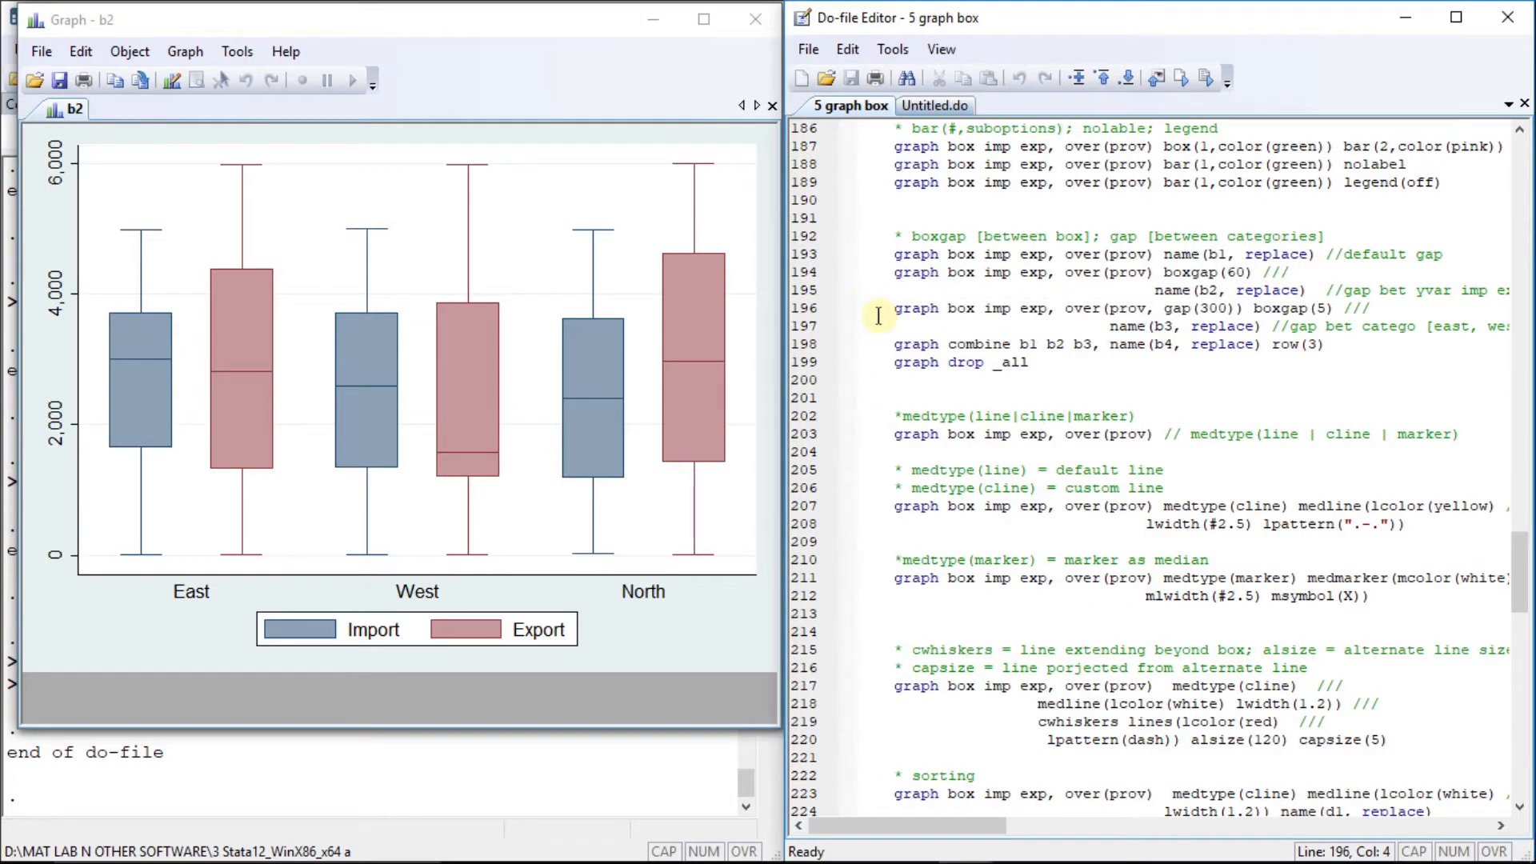
pyautogui.hotkey('shift', 'Down')
pyautogui.hotkey('shift', 'End')
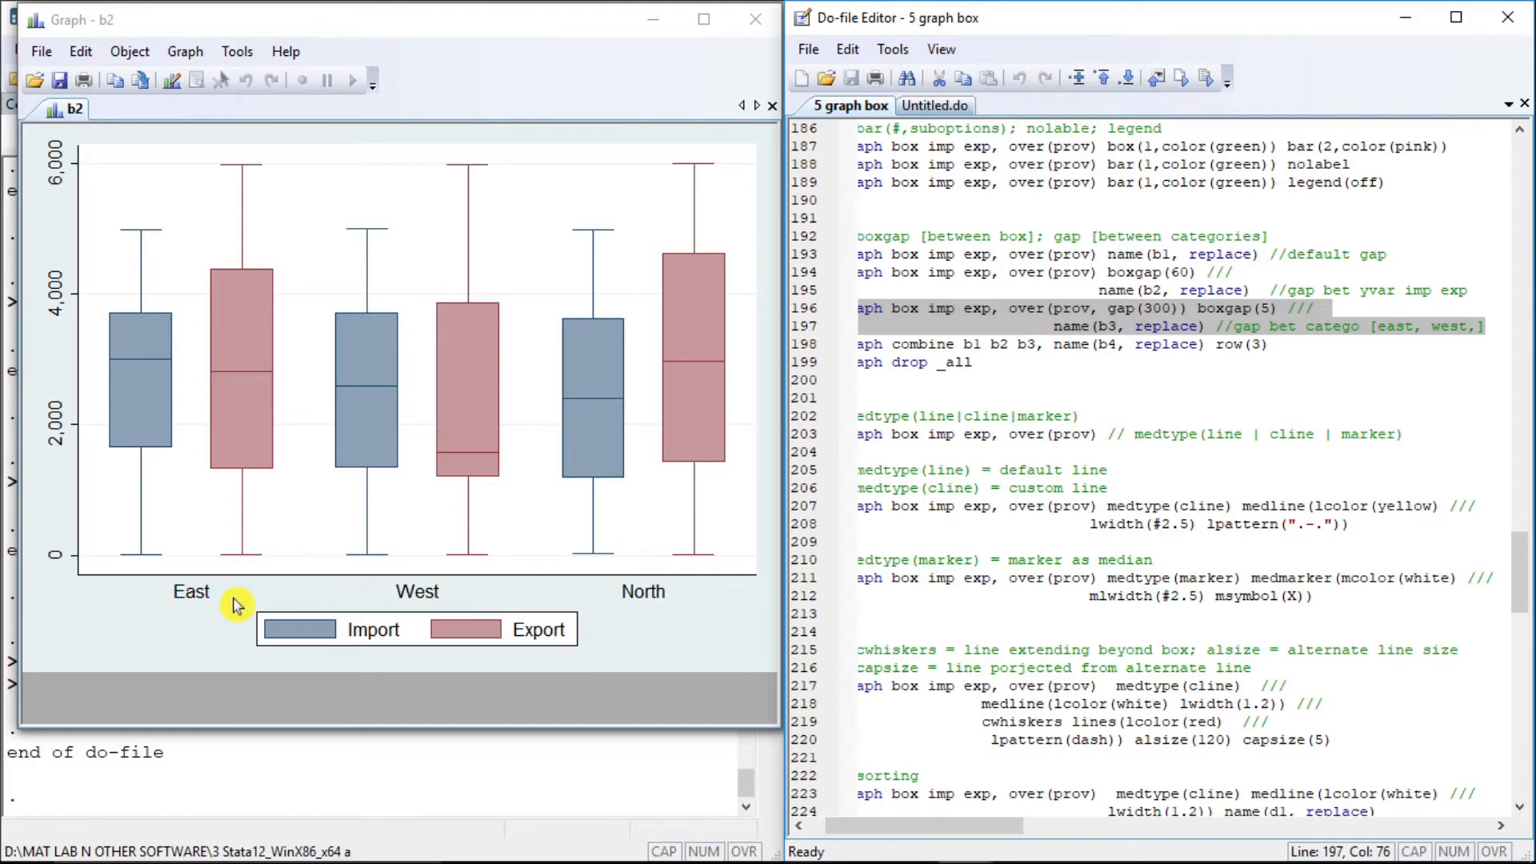
pyautogui.hotkey('ctrl', 'd')
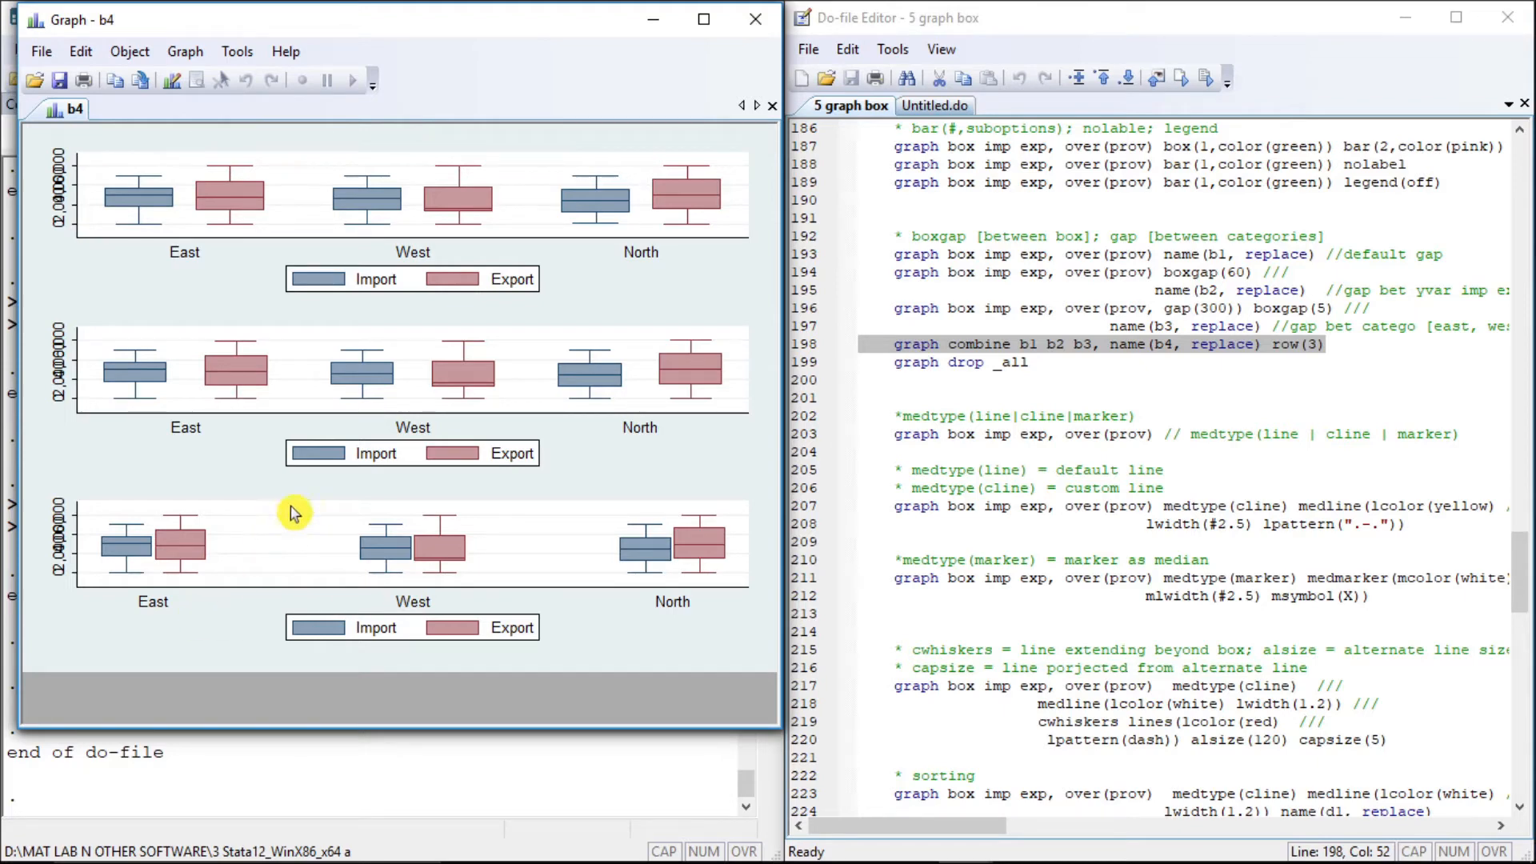
# Run graph drop _all in the boxgap section to remove all graphs from memory.
pyautogui.click(894, 366)
pyautogui.hotkey('shift', 'End')
pyautogui.hotkey('ctrl', 'd')
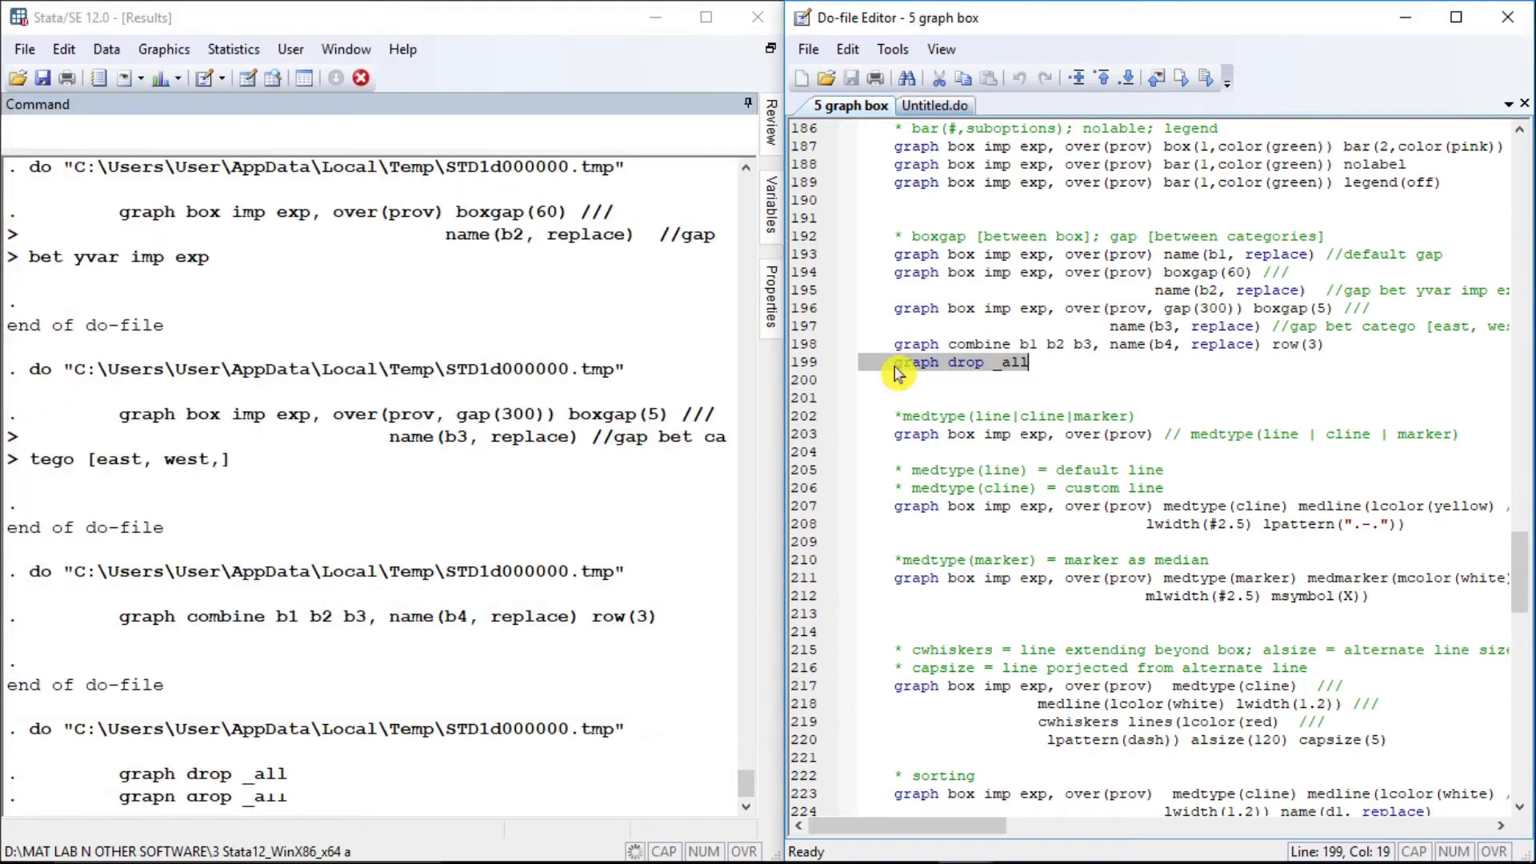
# Run the basic imp and exp box plot over prov in the medtype section, with the default median line.
pyautogui.press('Home')
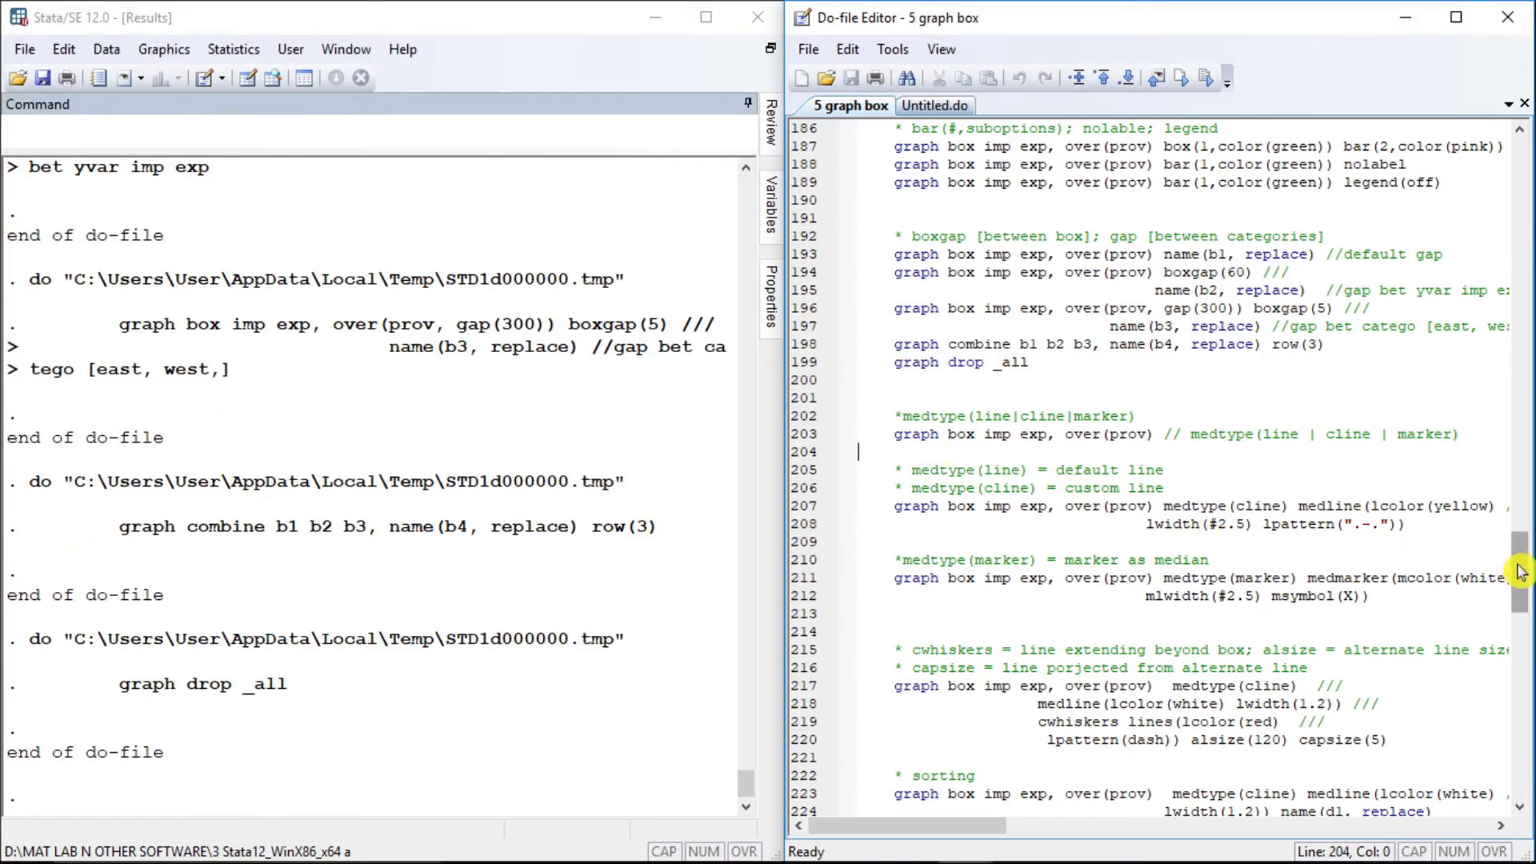
pyautogui.moveTo(1519, 573); pyautogui.dragTo(1521, 595)
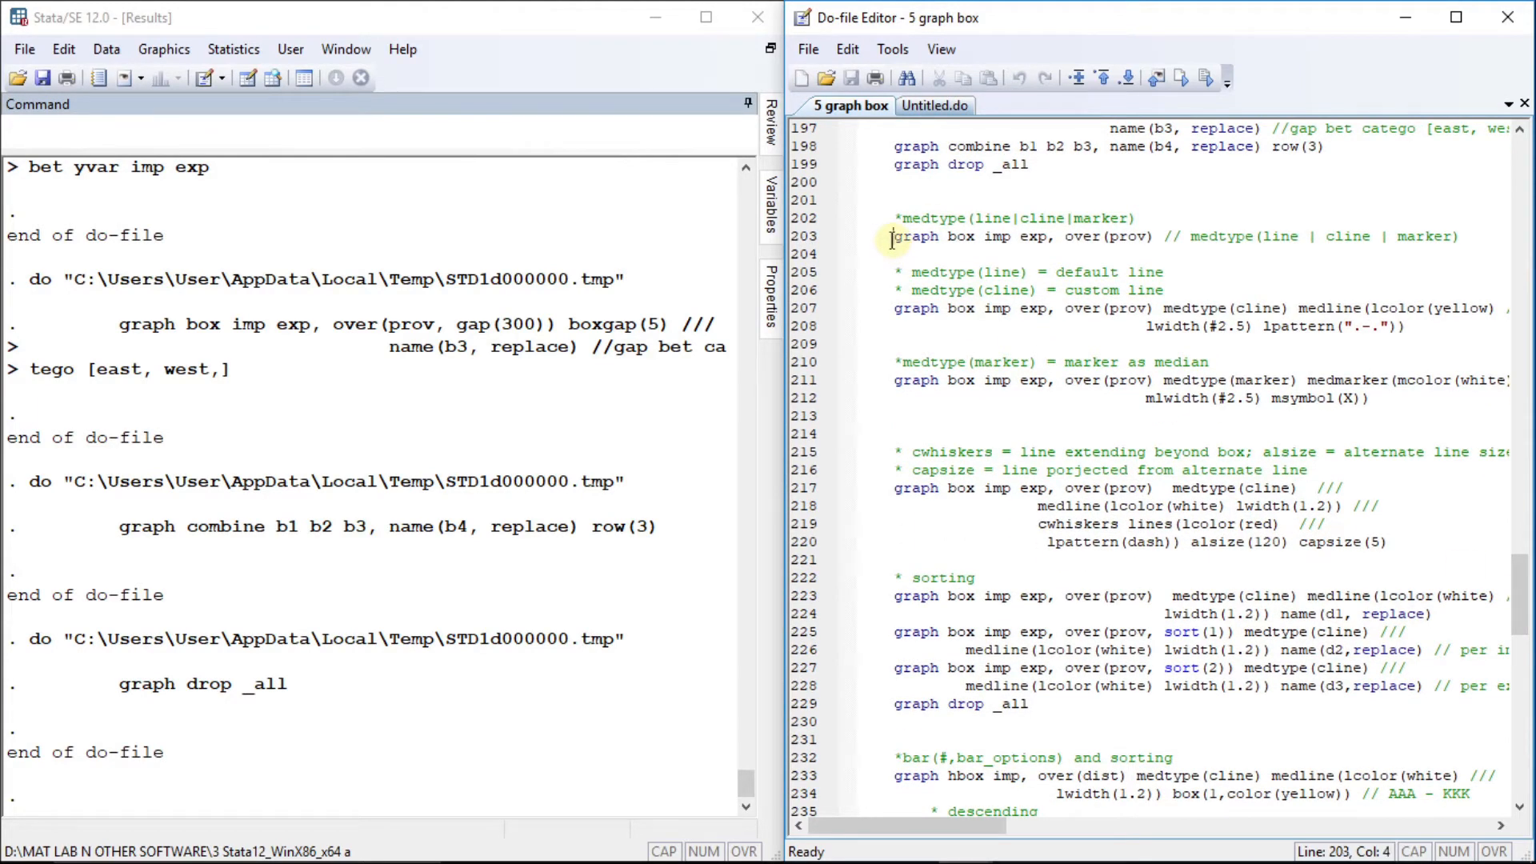
pyautogui.hotkey('shift', 'End')
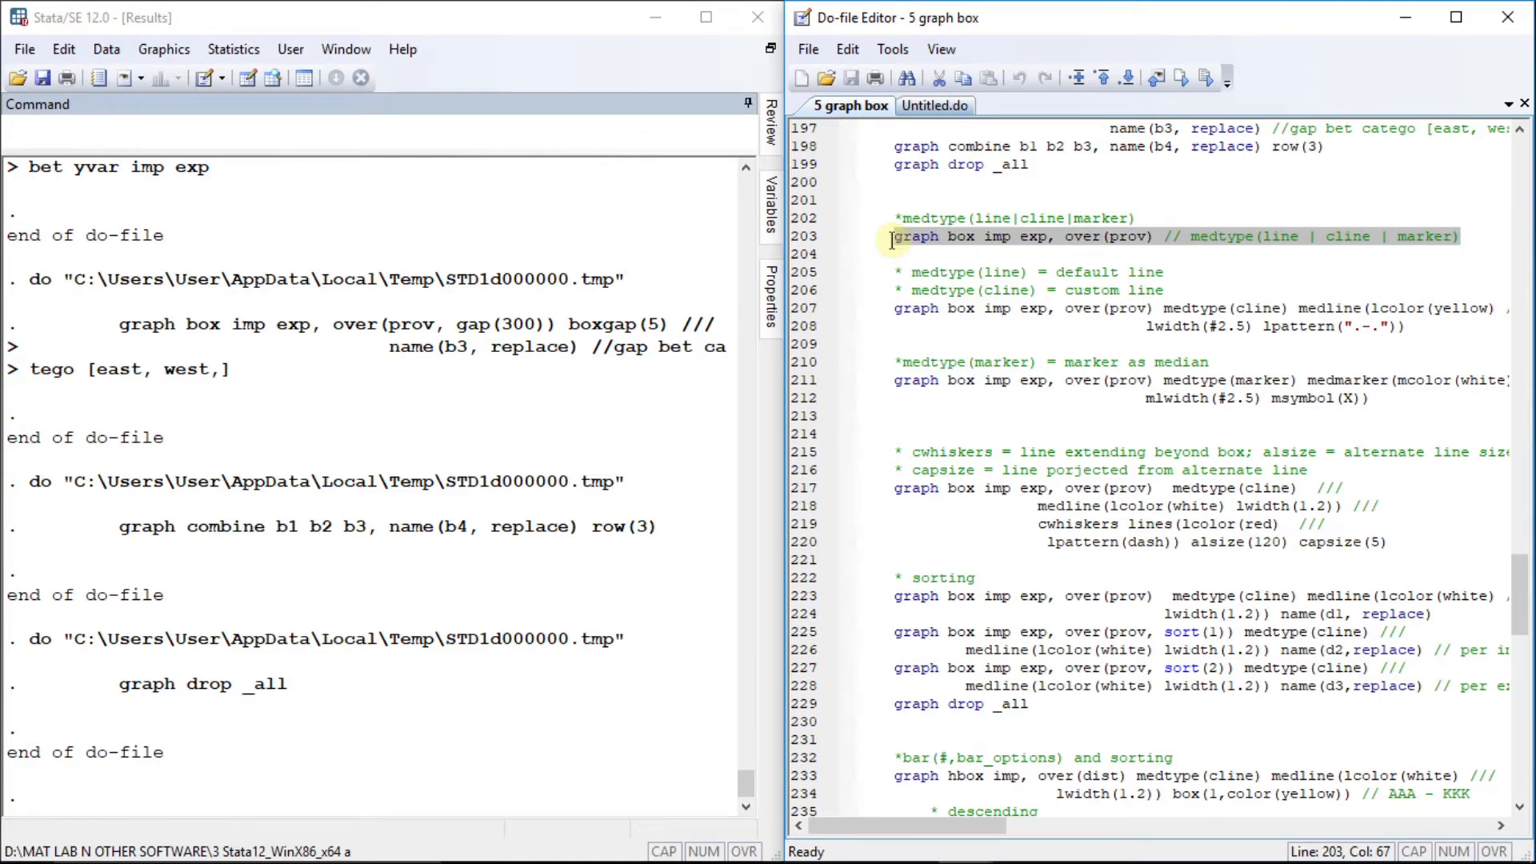
pyautogui.hotkey('ctrl', 'd')
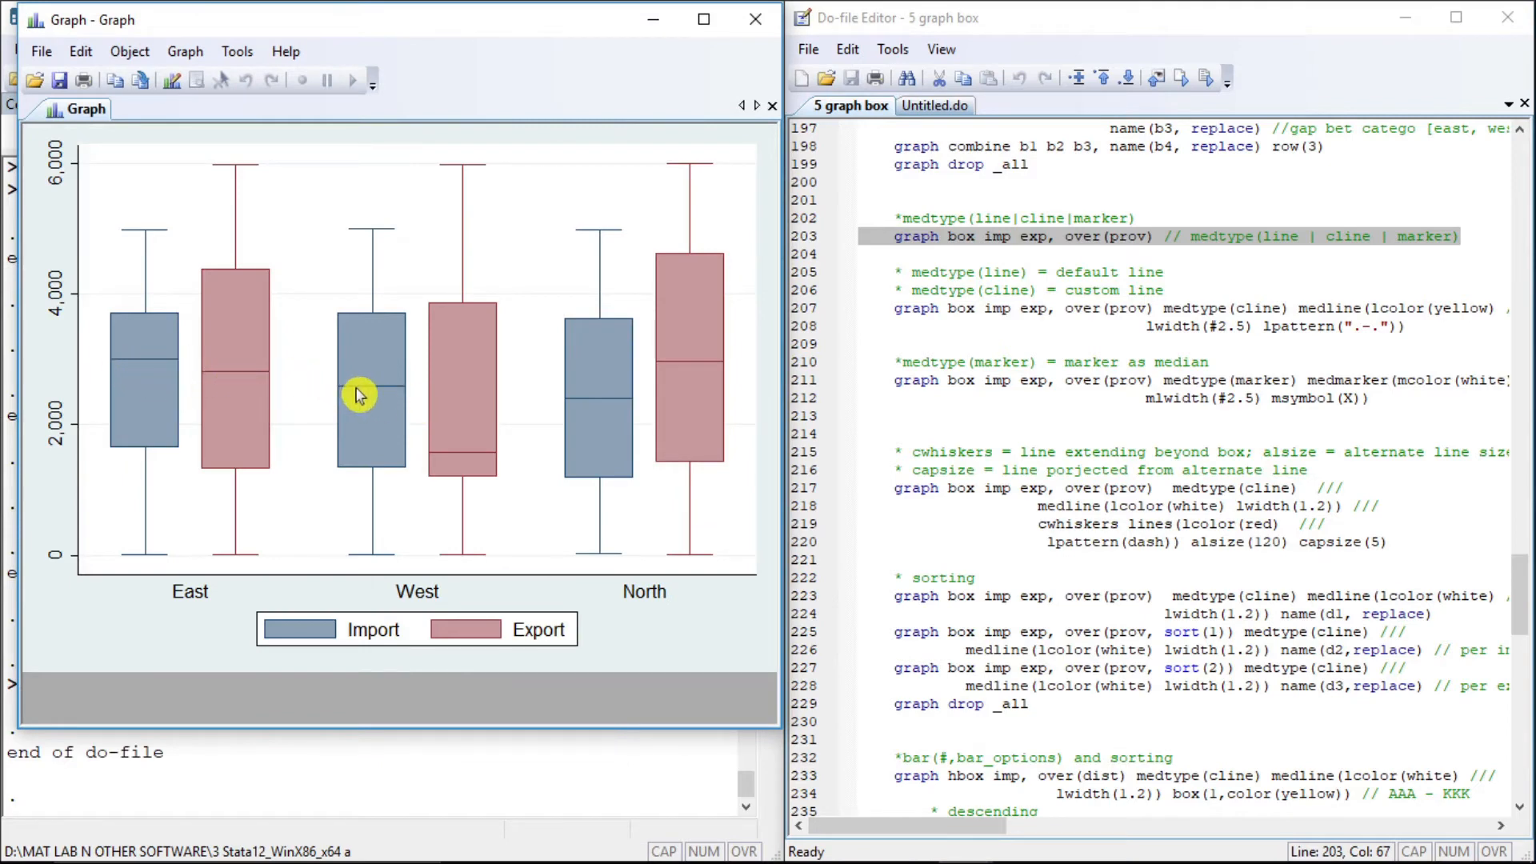
# Run the box plot over prov with medtype(cline) and a yellow median line using lwidth(#2.5) and lpattern(".-.").
pyautogui.click(893, 311)
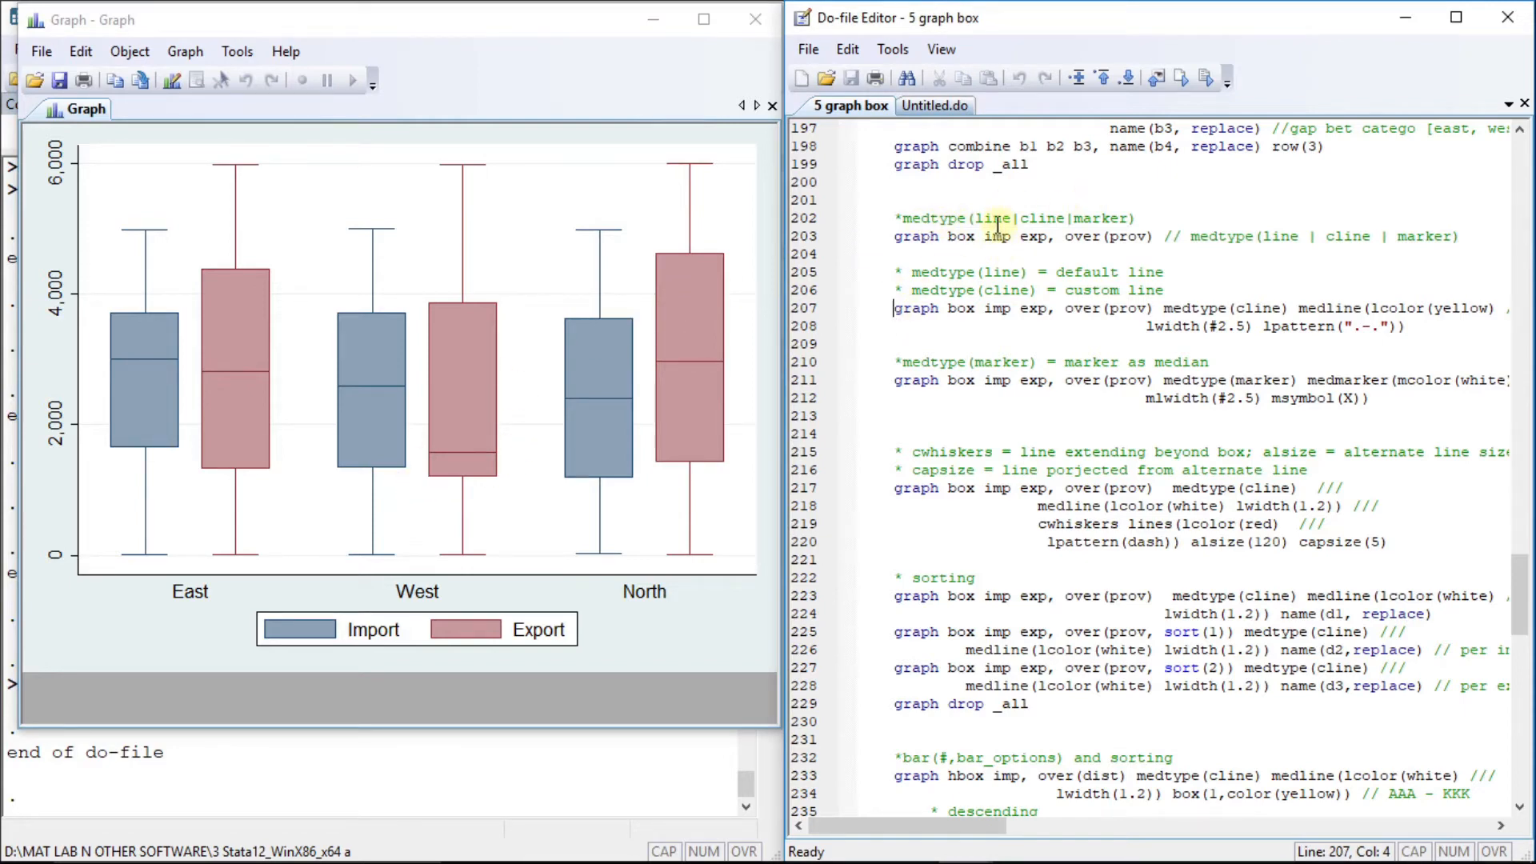
pyautogui.click(1038, 219)
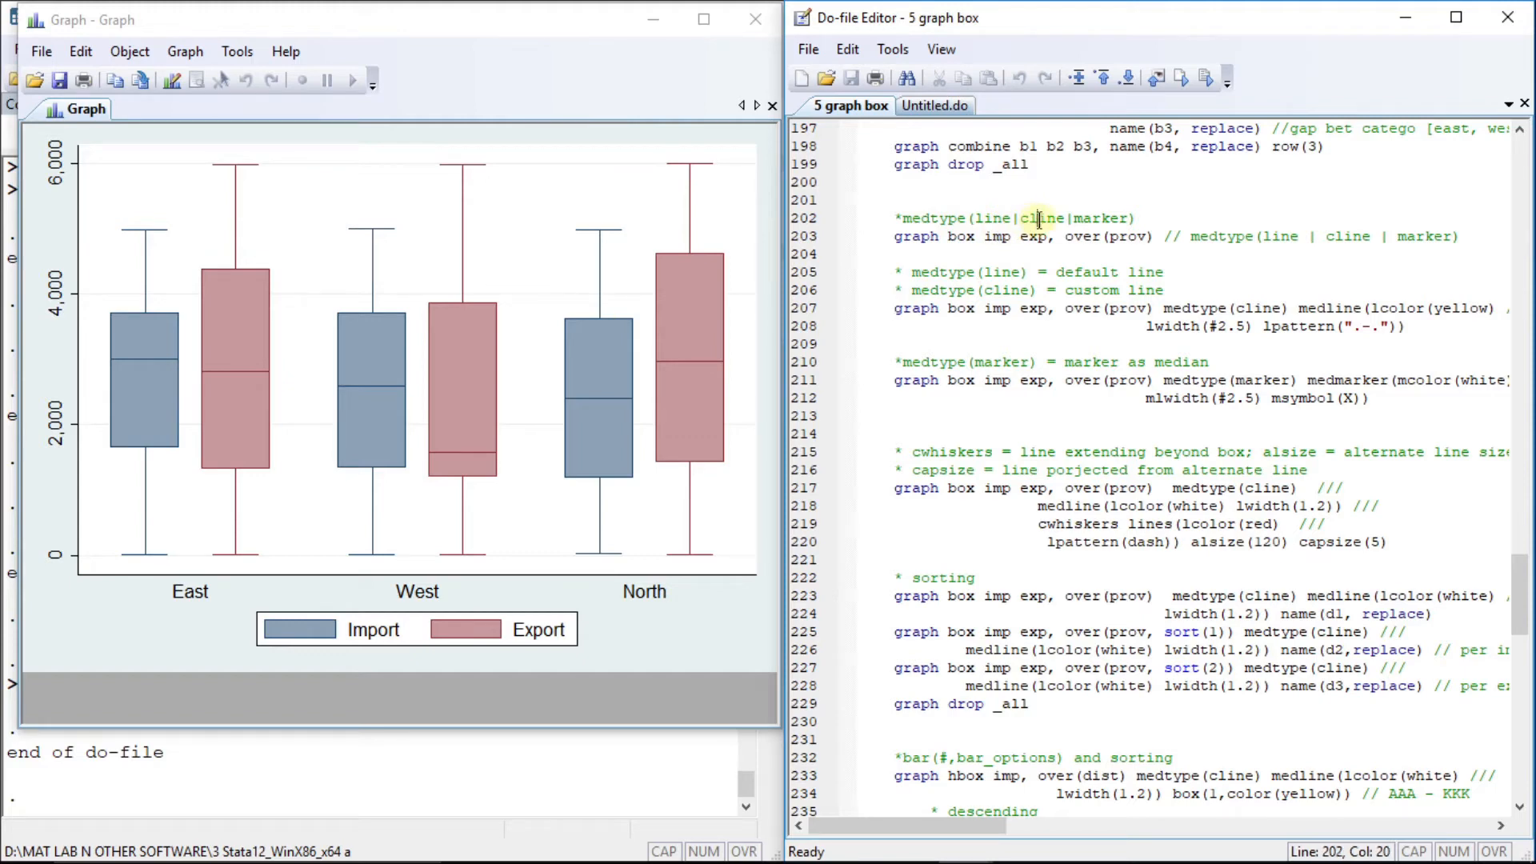
pyautogui.click(893, 311)
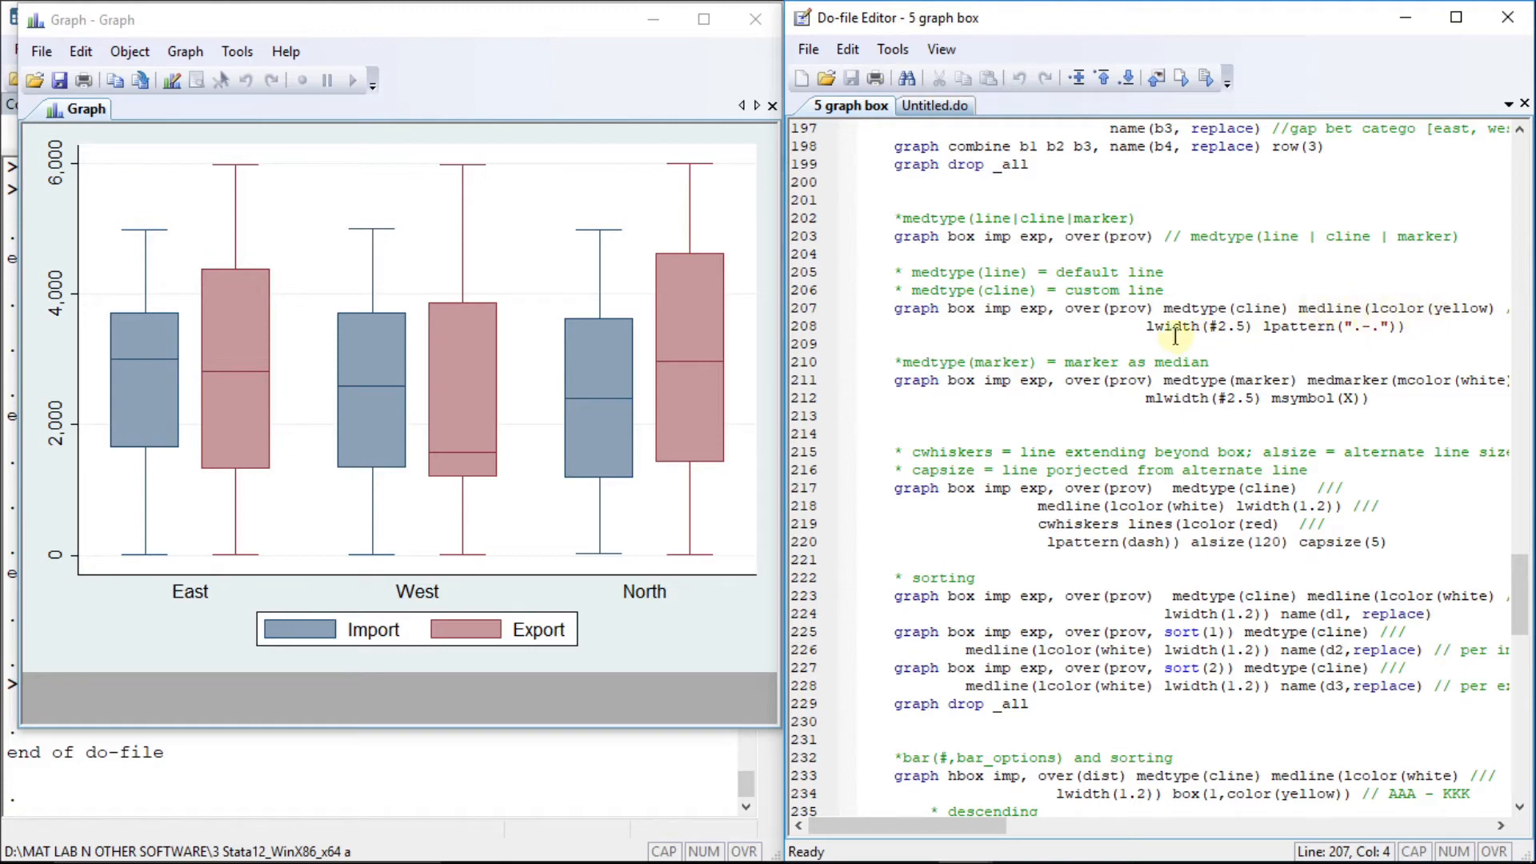
pyautogui.hotkey('shift', 'Down')
pyautogui.hotkey('shift', 'Down')
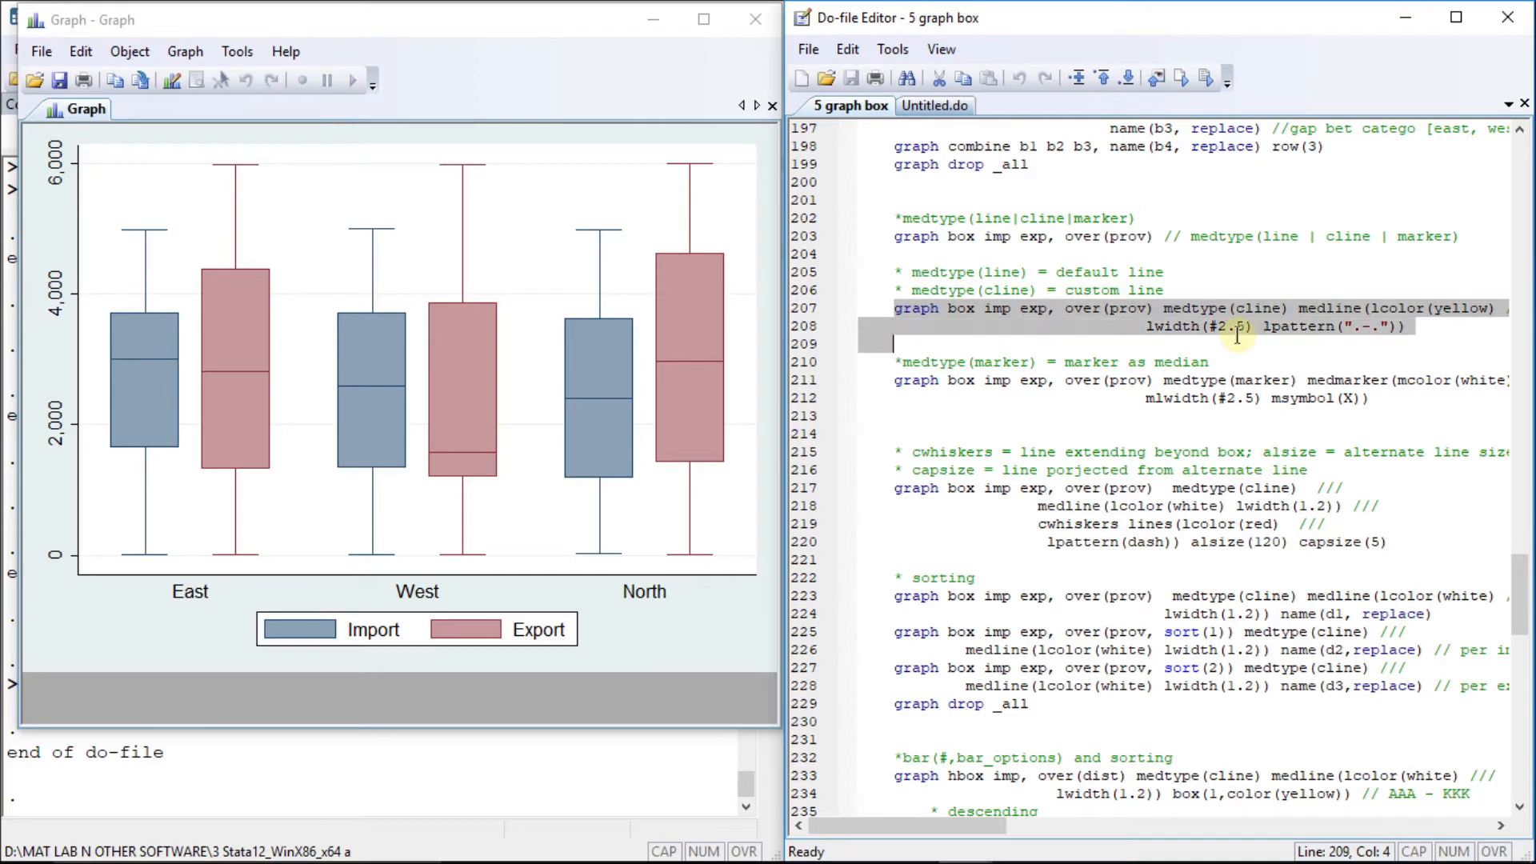
pyautogui.hotkey('ctrl', 'd')
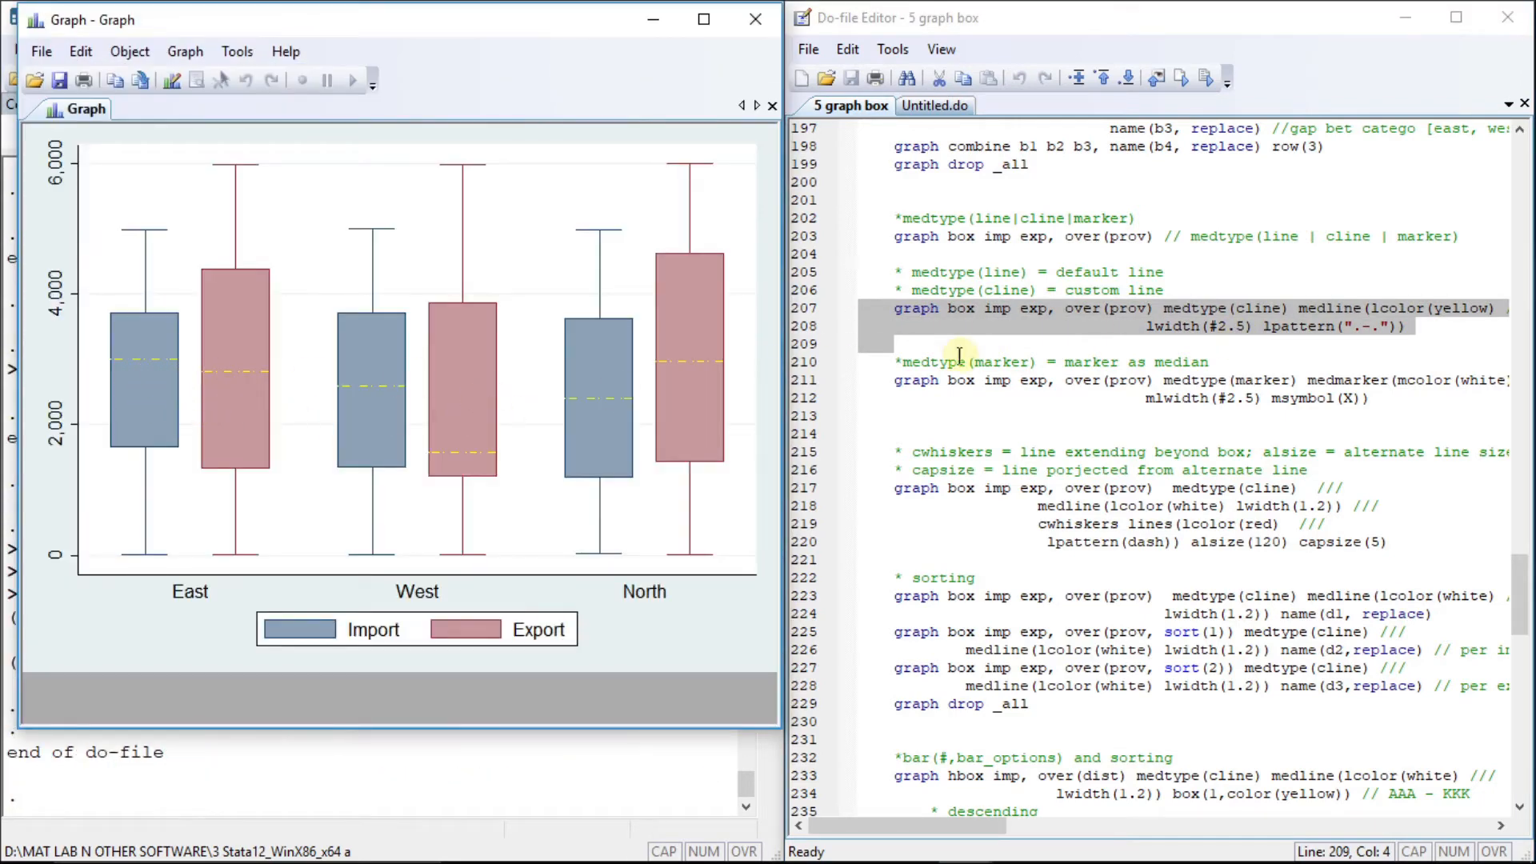
# Run the imp and exp box plot over prov with medtype(marker), using a white X median marker with mlwidth(#2.5).
pyautogui.click(893, 385)
pyautogui.hotkey('shift', 'Down')
pyautogui.hotkey('shift', 'Down')
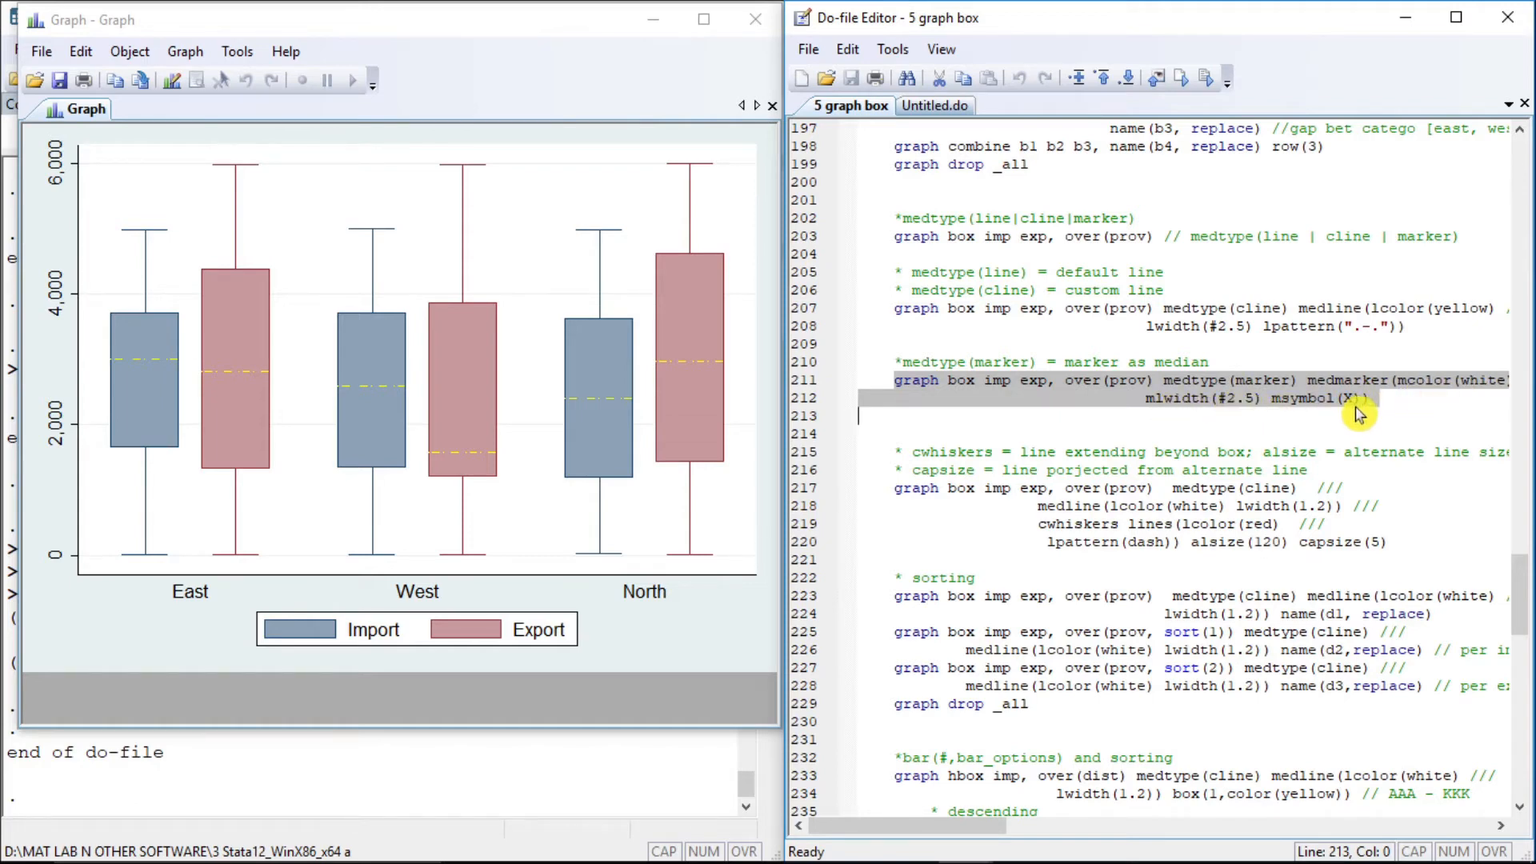
pyautogui.hotkey('ctrl', 'd')
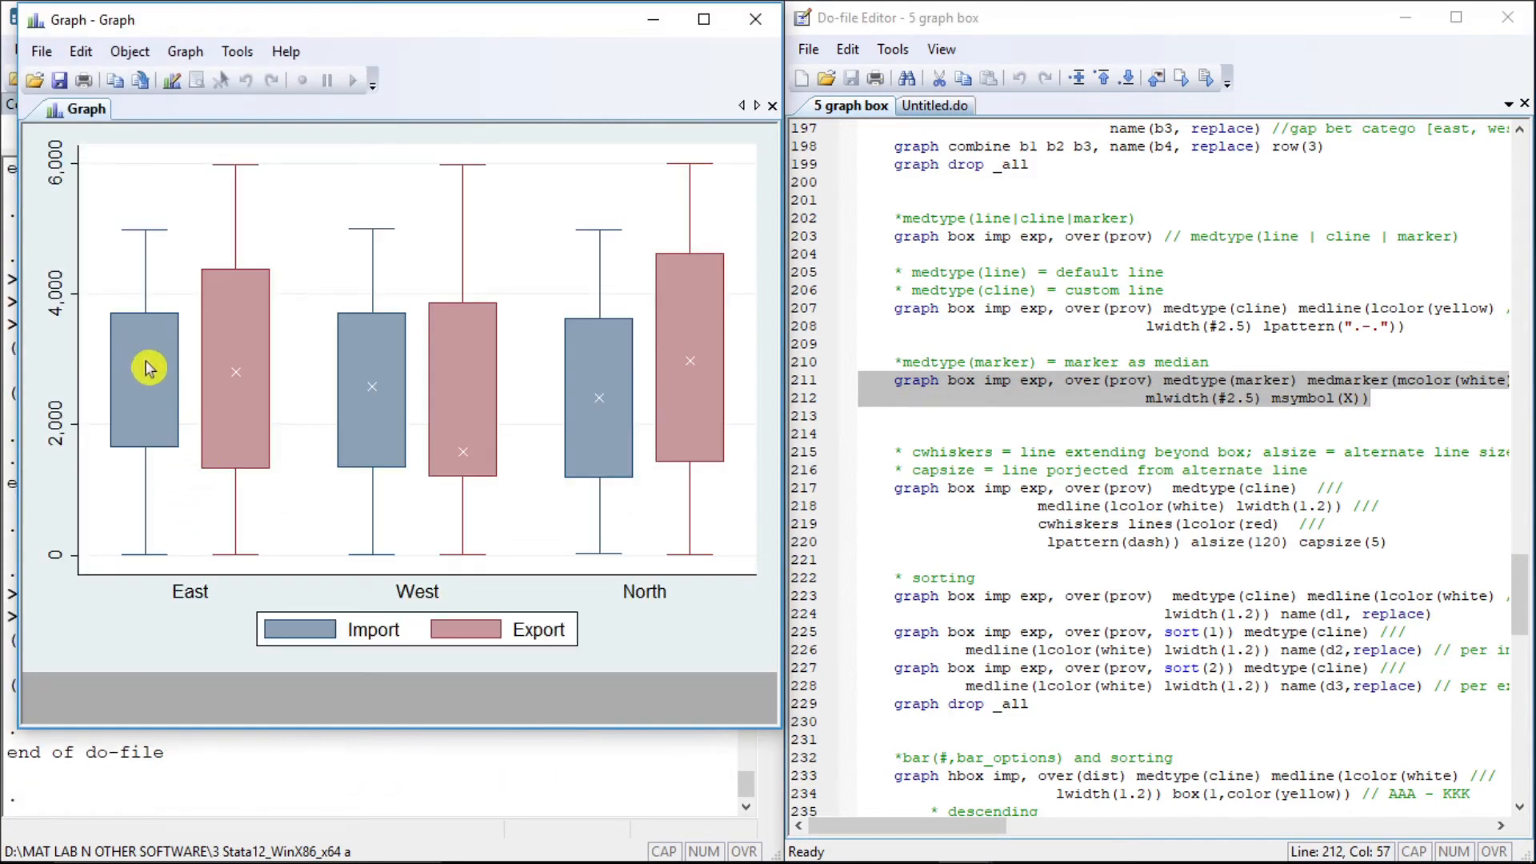
# Run the box plot over prov with cwhiskers, red dashed whisker lines, alsize(120), capsize(5) and a white median line of lwidth(1.2).
pyautogui.click(892, 490)
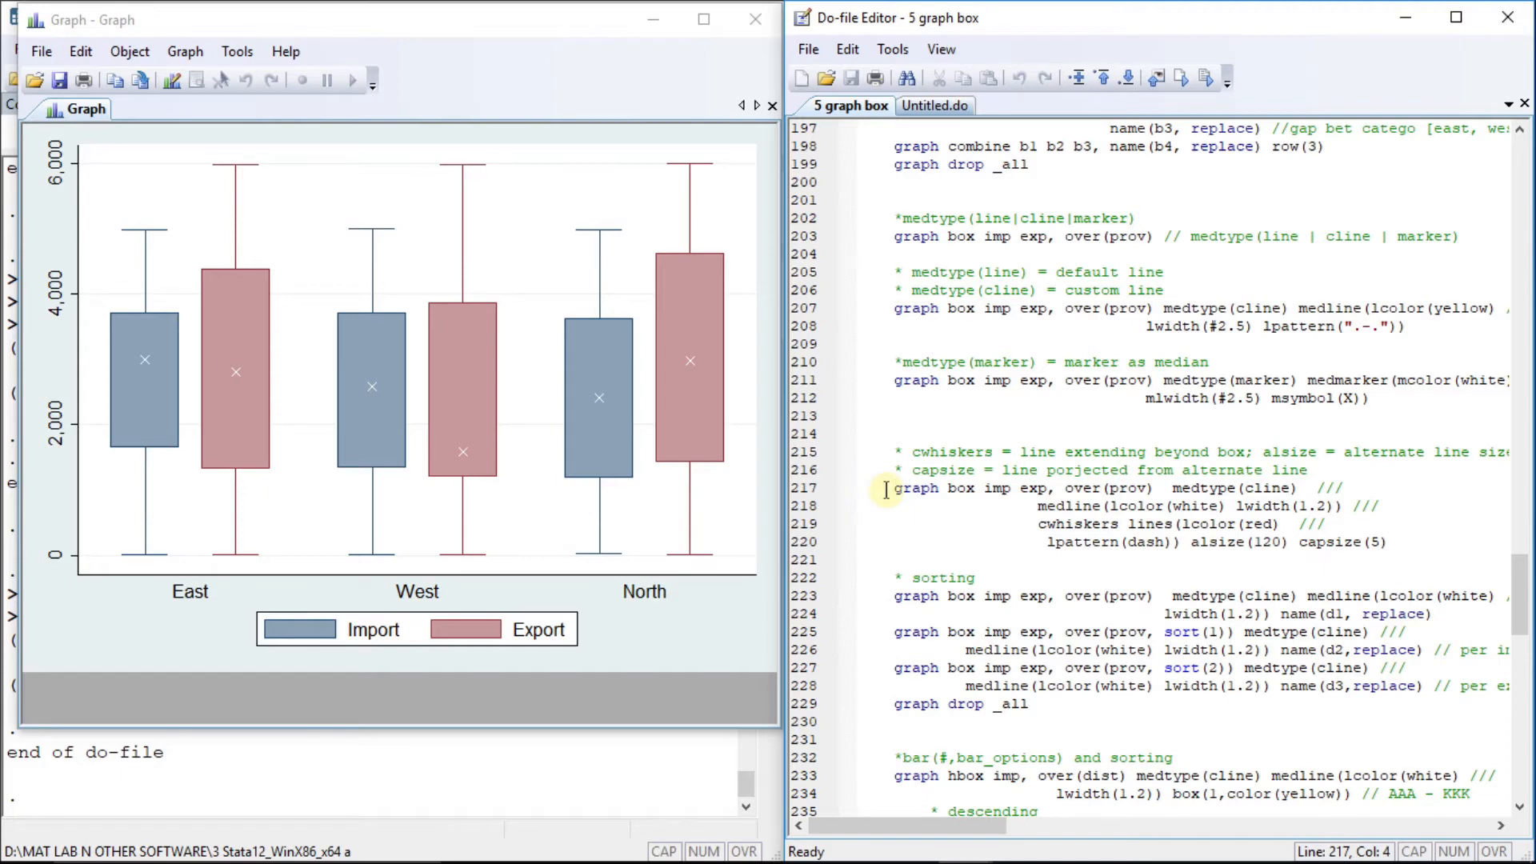
pyautogui.hotkey('shift', 'Down')
pyautogui.hotkey('shift', 'Down')
pyautogui.hotkey('shift', 'Down')
pyautogui.hotkey('shift', 'Down')
pyautogui.hotkey('shift', 'End')
pyautogui.hotkey('ctrl', 'd')
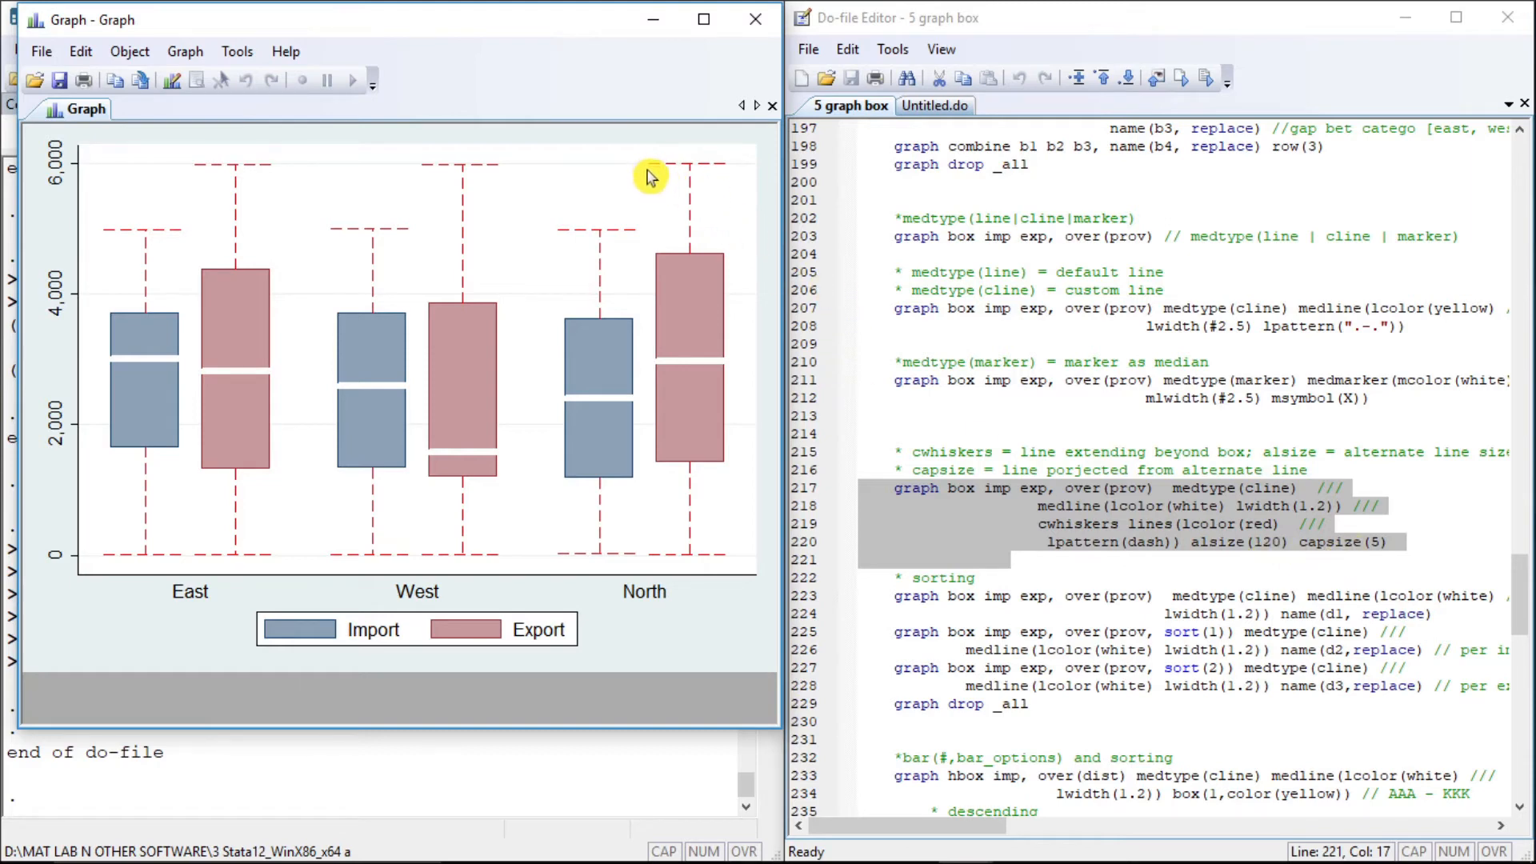
# Run the unsorted imp and exp box plot over prov in the sorting section, named d1, with a white median line.
pyautogui.click(958, 558)
pyautogui.press('Down')
pyautogui.press('Down')
pyautogui.press('Down')
pyautogui.press('Down')
pyautogui.press('Down')
pyautogui.press('Down')
pyautogui.press('Down')
pyautogui.press('Down')
pyautogui.press('Down')
pyautogui.press('Down')
pyautogui.press('Down')
pyautogui.press('Down')
pyautogui.press('Down')
pyautogui.press('Down')
pyautogui.press('Down')
pyautogui.press('Down')
pyautogui.press('Down')
pyautogui.press('Down')
pyautogui.press('Down')
pyautogui.press('Down')
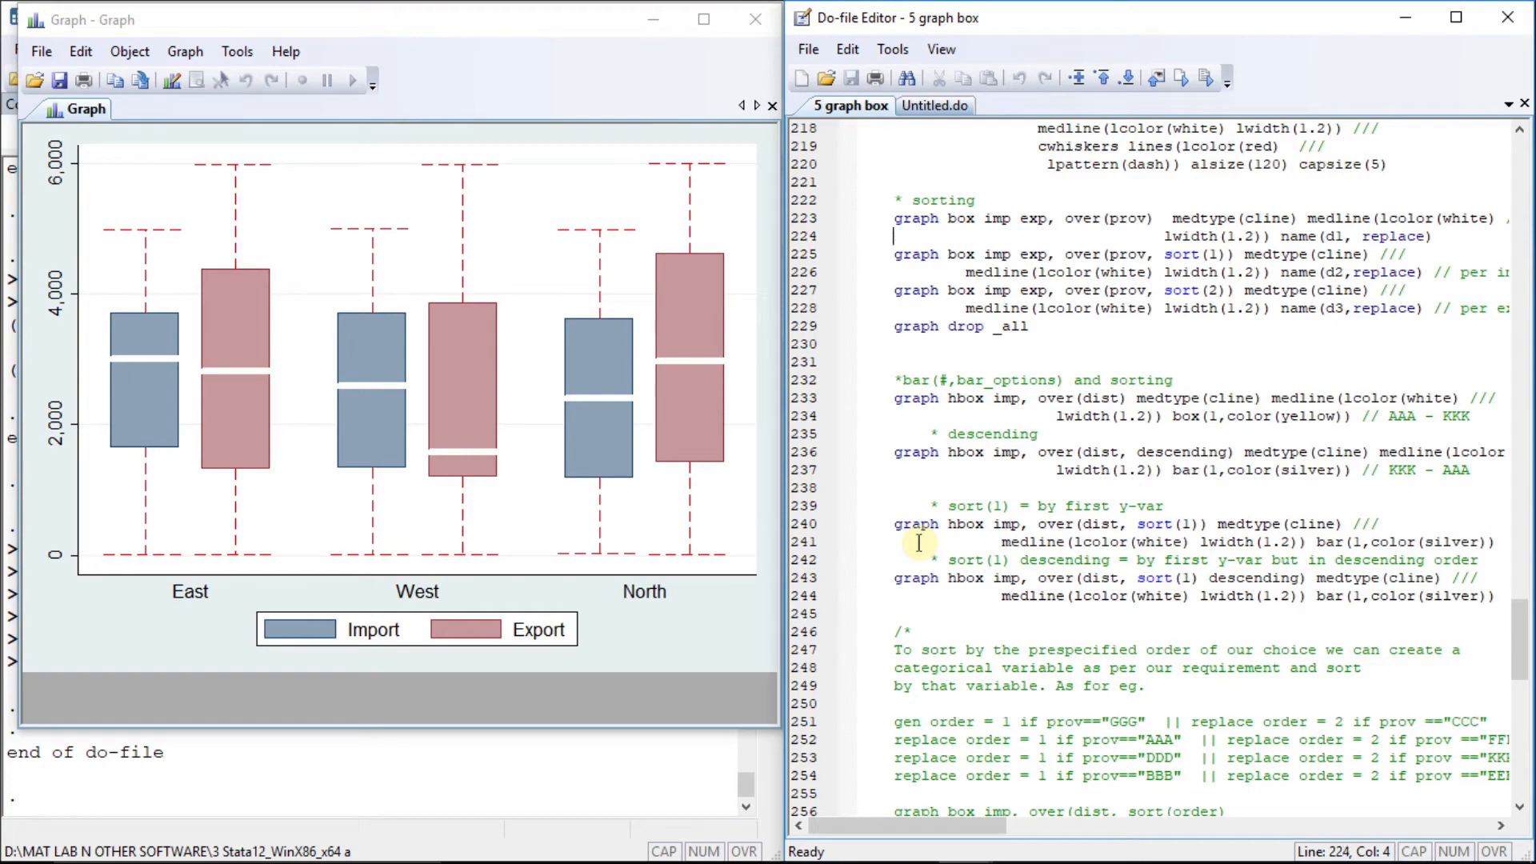
pyautogui.hotkey('shift', 'Down')
pyautogui.hotkey('shift', 'End')
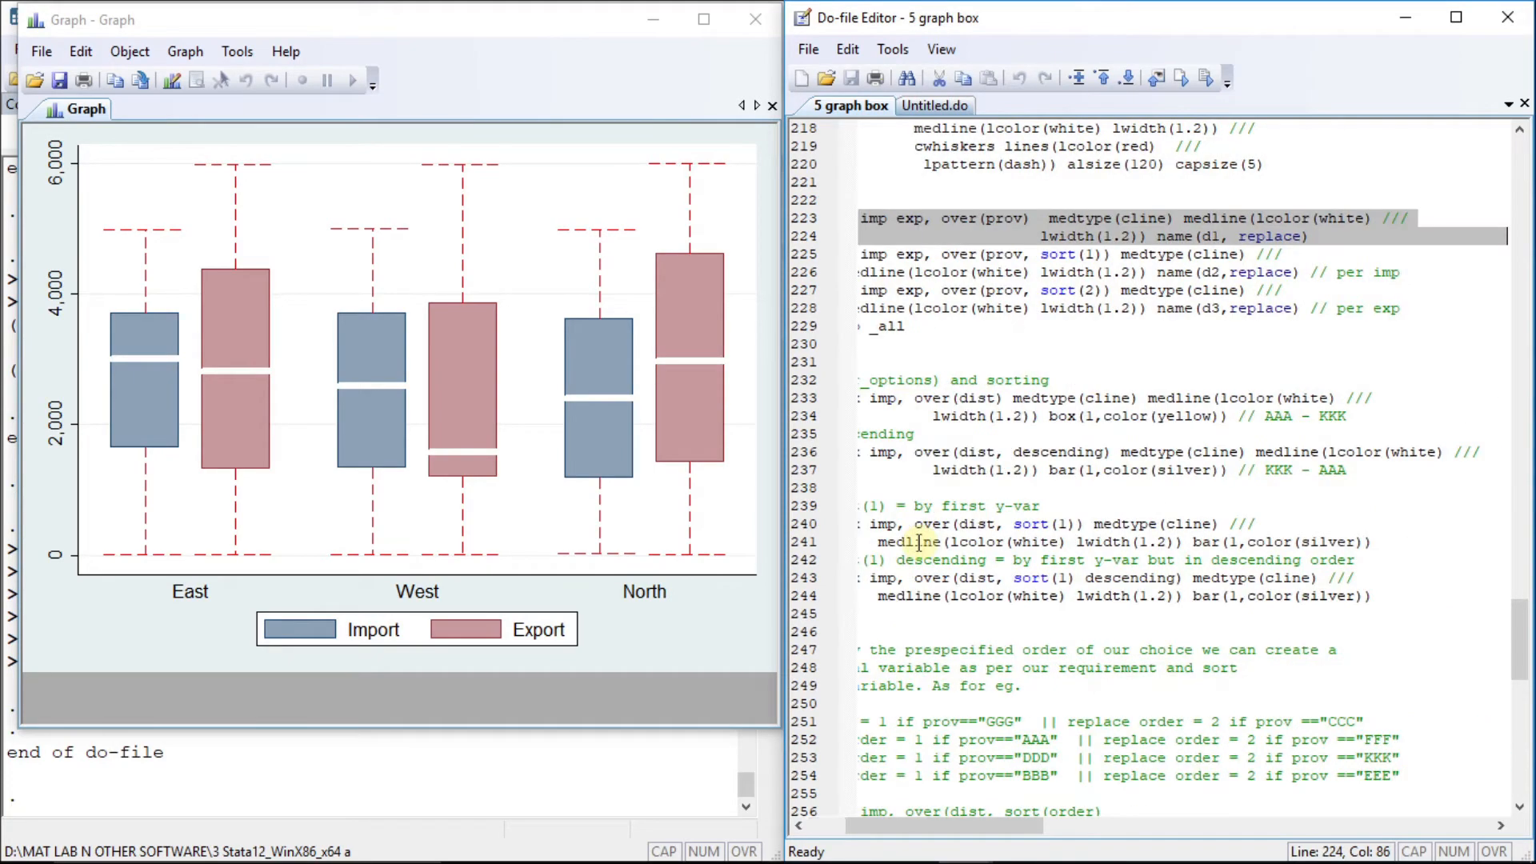
pyautogui.hotkey('ctrl', 'd')
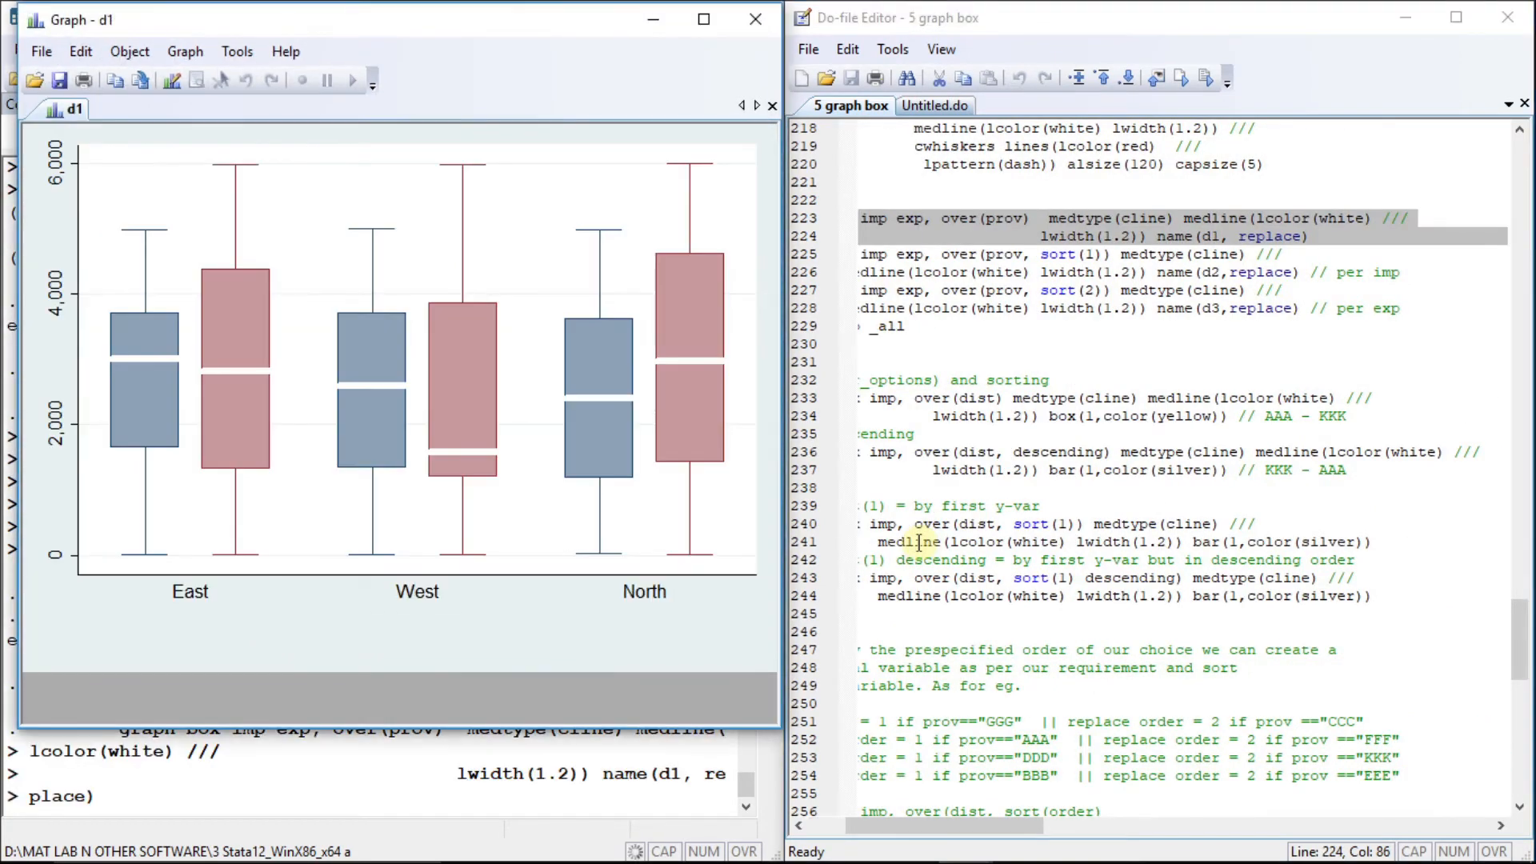
# Run the imp and exp box plot over prov with sort(1), named d2, to sort the categories by import.
pyautogui.click(920, 262)
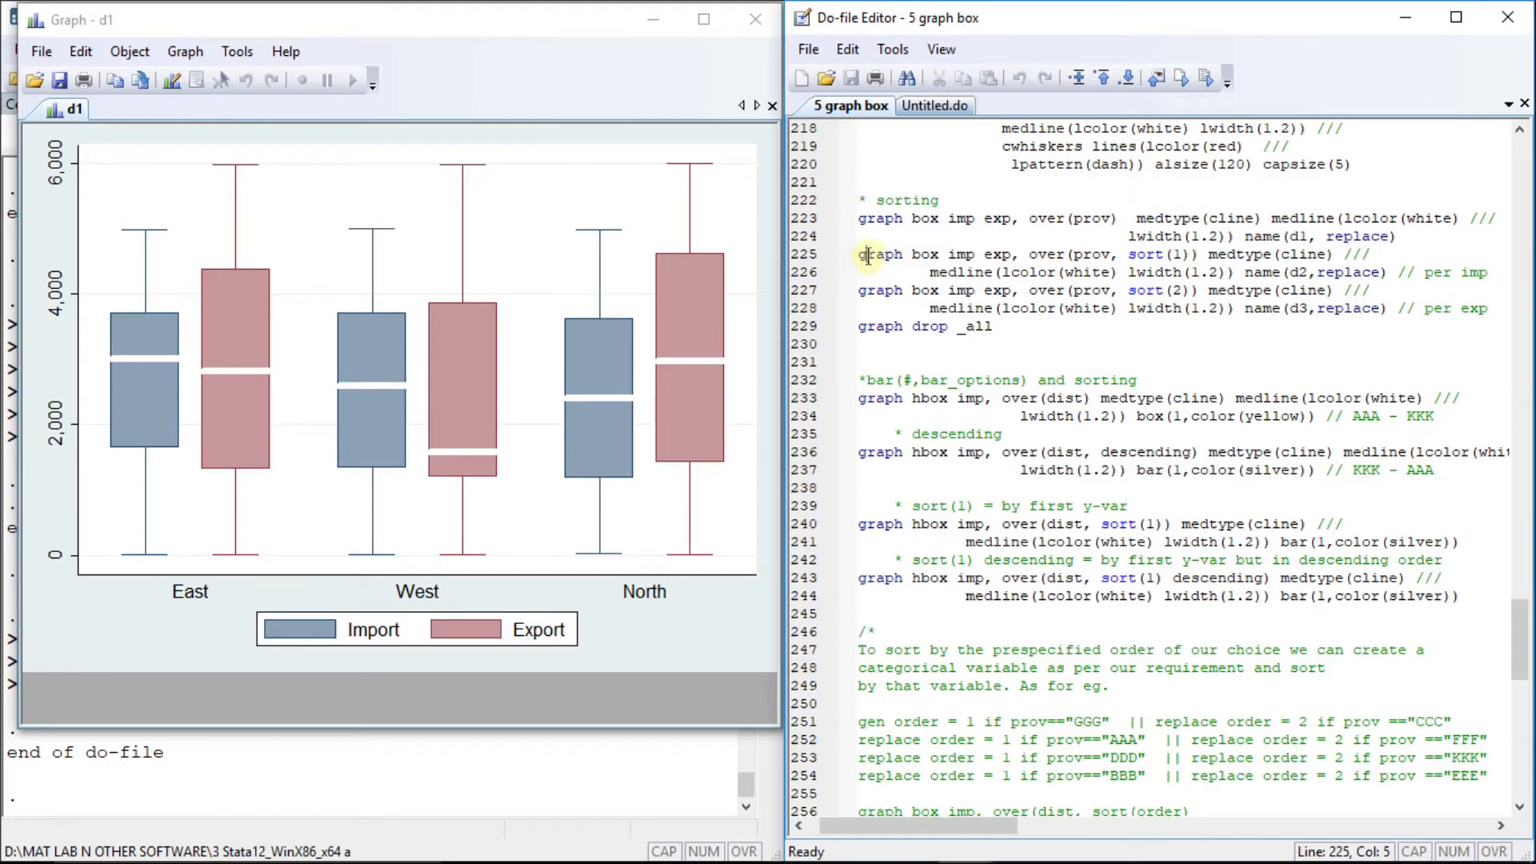
pyautogui.tripleClick(868, 256)
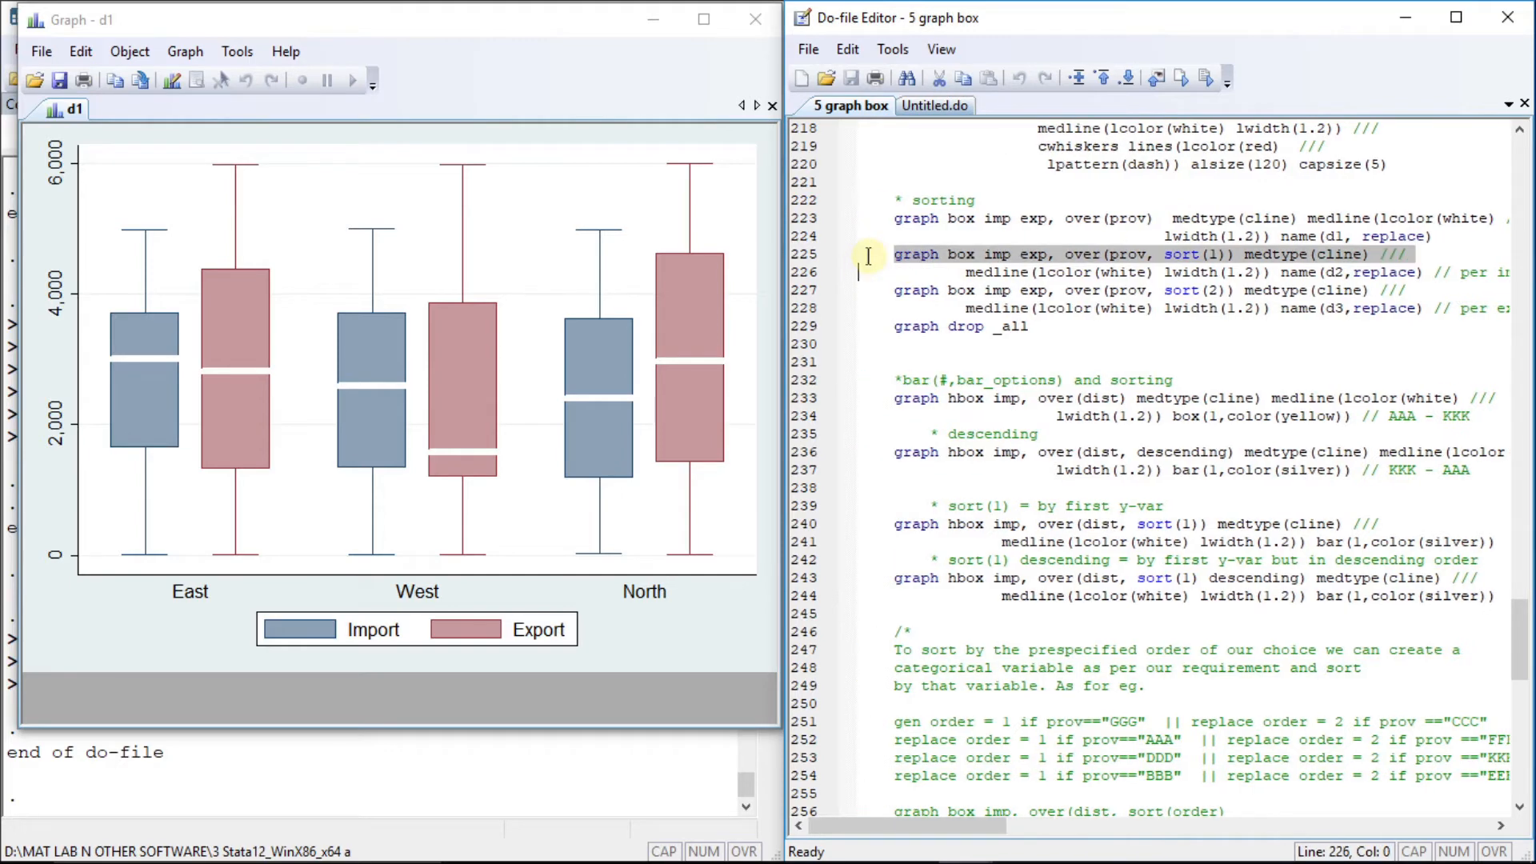
pyautogui.hotkey('shift', 'Down')
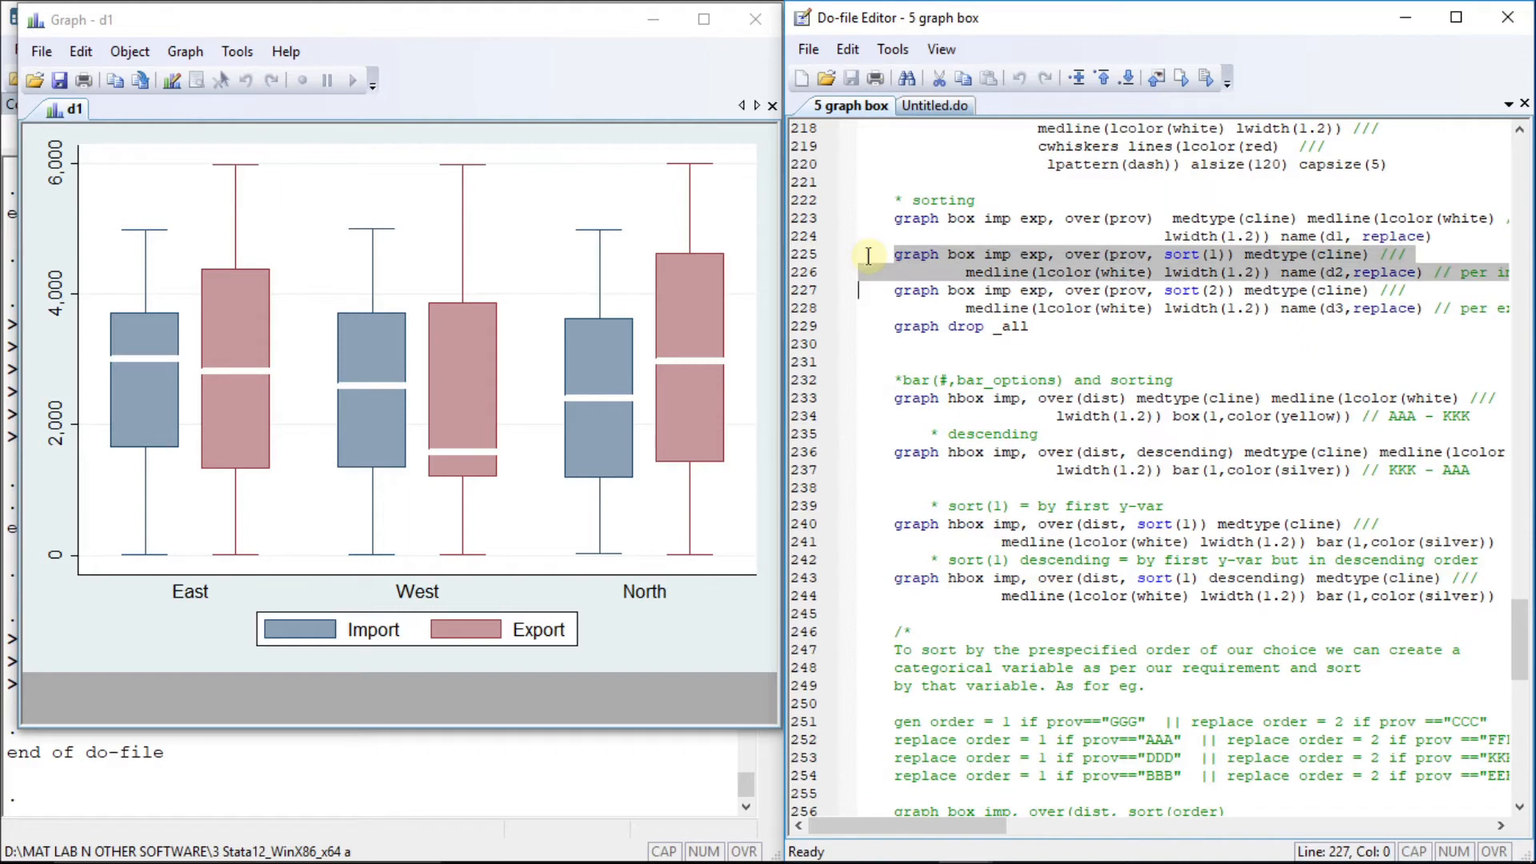
pyautogui.hotkey('shift', 'Left')
pyautogui.hotkey('ctrl', 'd')
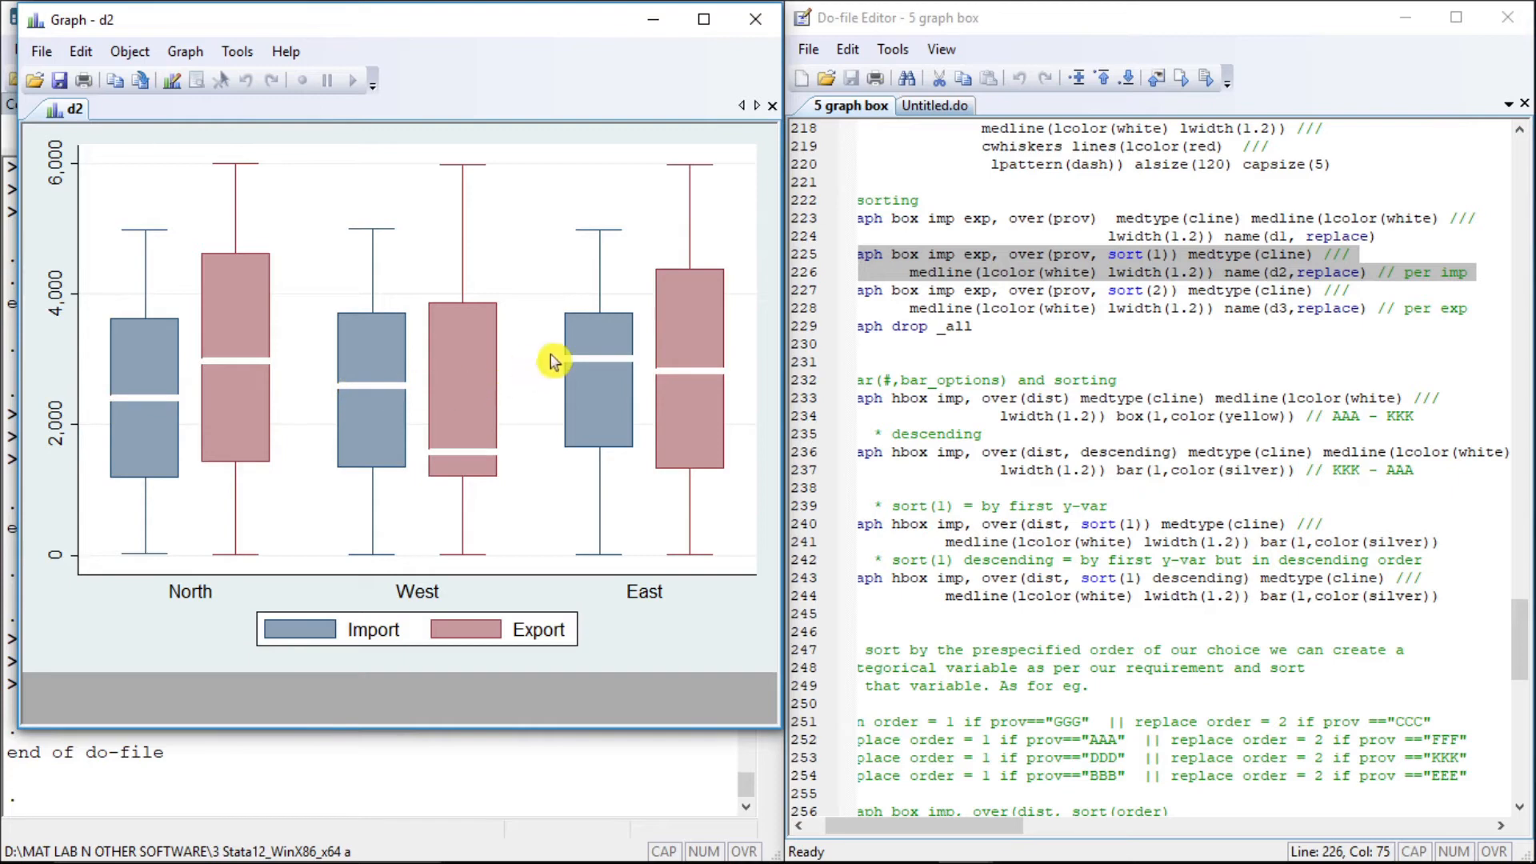
# Run the box plot over prov with sort(2), named d3, to sort by export, and run graph drop _all to clear the graphs.
pyautogui.click(872, 289)
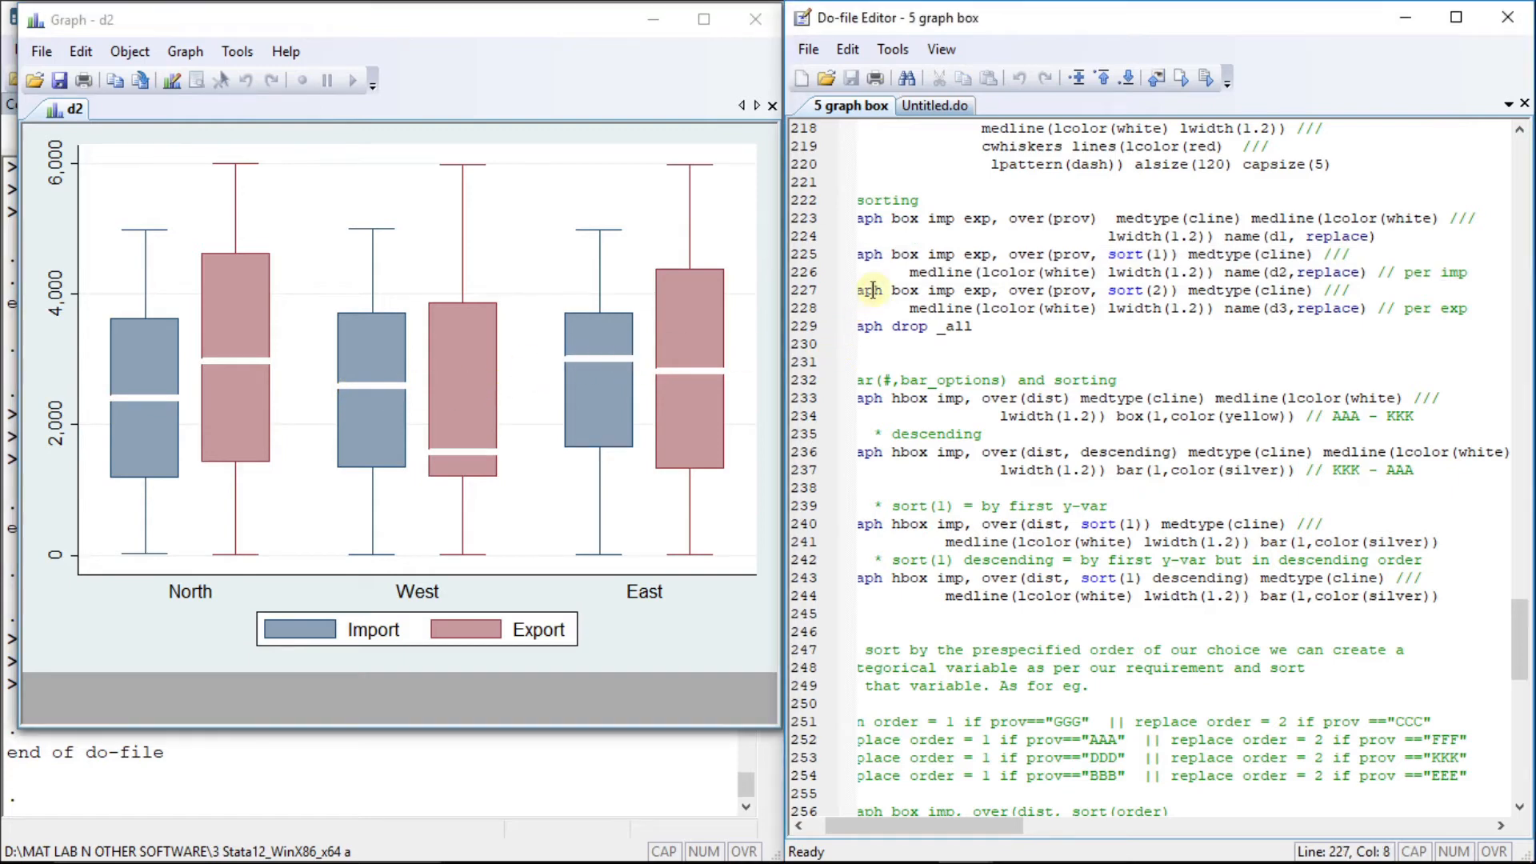
pyautogui.press('Home')
pyautogui.hotkey('shift', 'Down')
pyautogui.hotkey('shift', 'End')
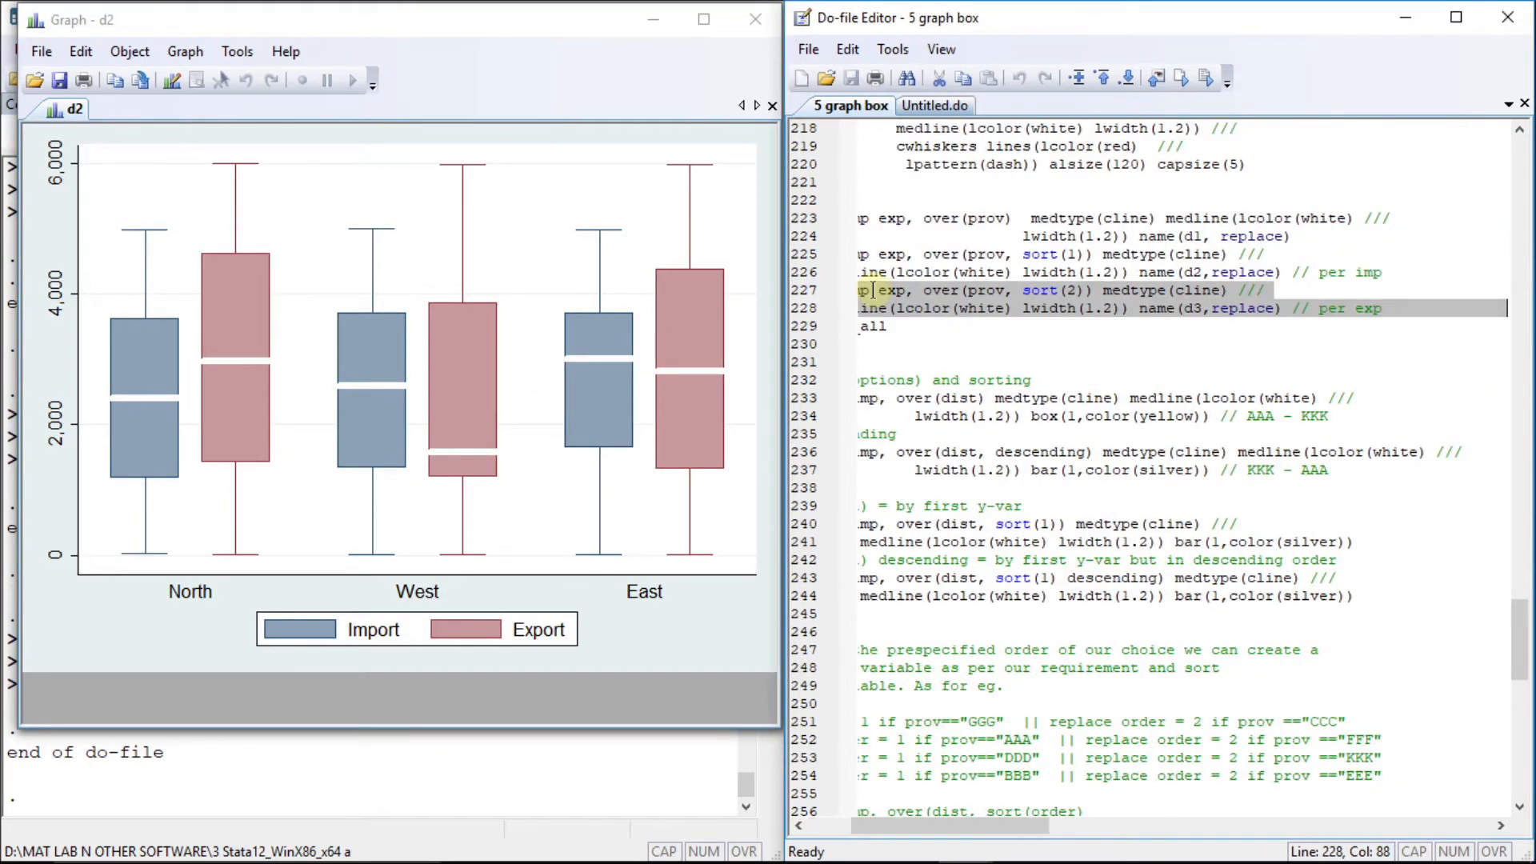
pyautogui.hotkey('ctrl', 'd')
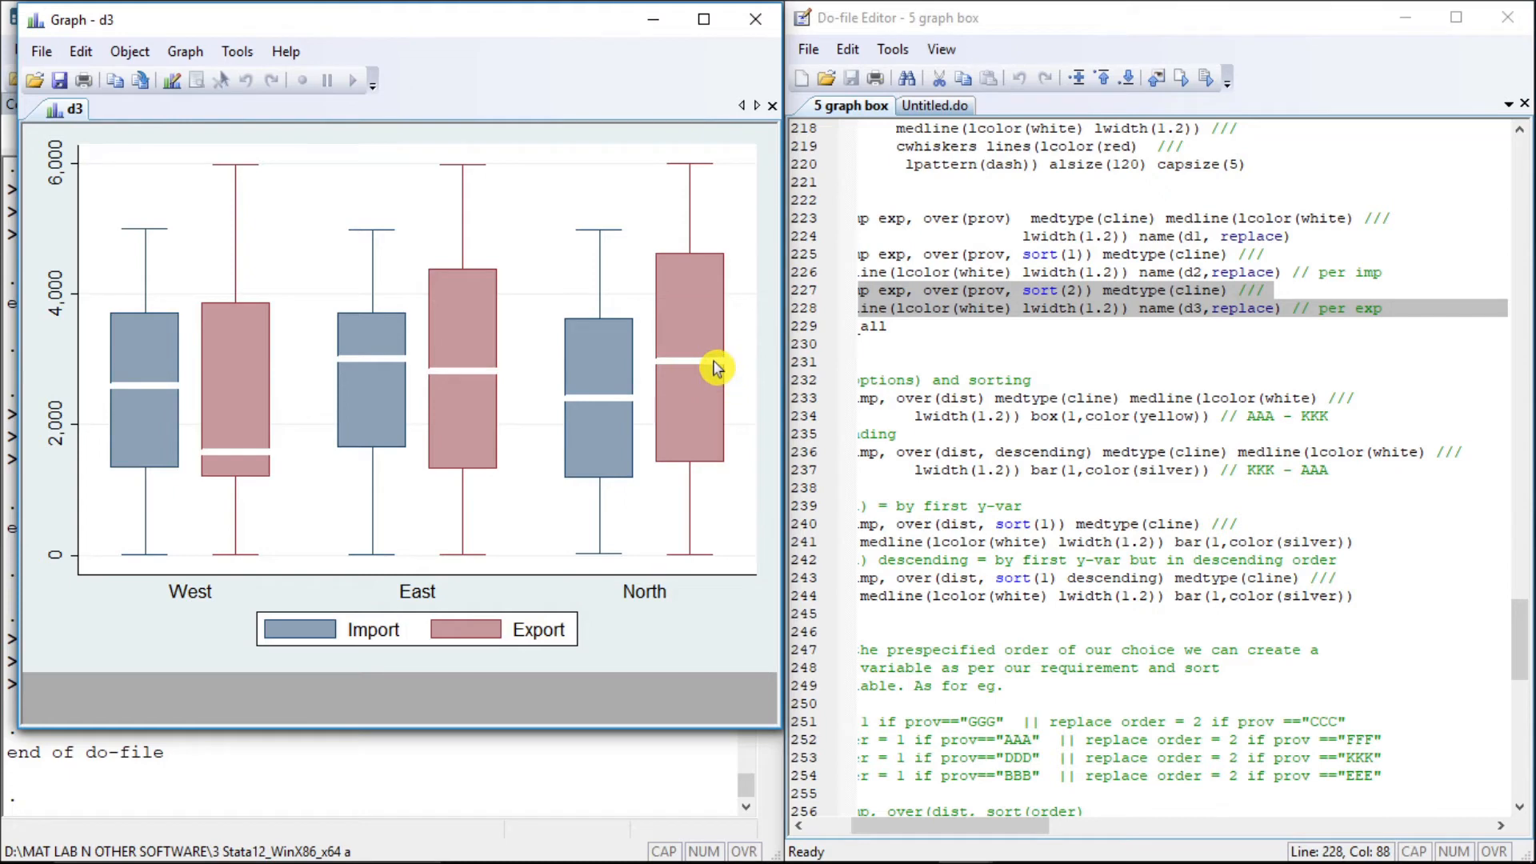
pyautogui.click(870, 328)
pyautogui.hotkey('ctrl', 'd')
# Run the horizontal imp box plot over dist with box(1,color(yellow)) and a white median line of lwidth(1.2).
pyautogui.click(868, 400)
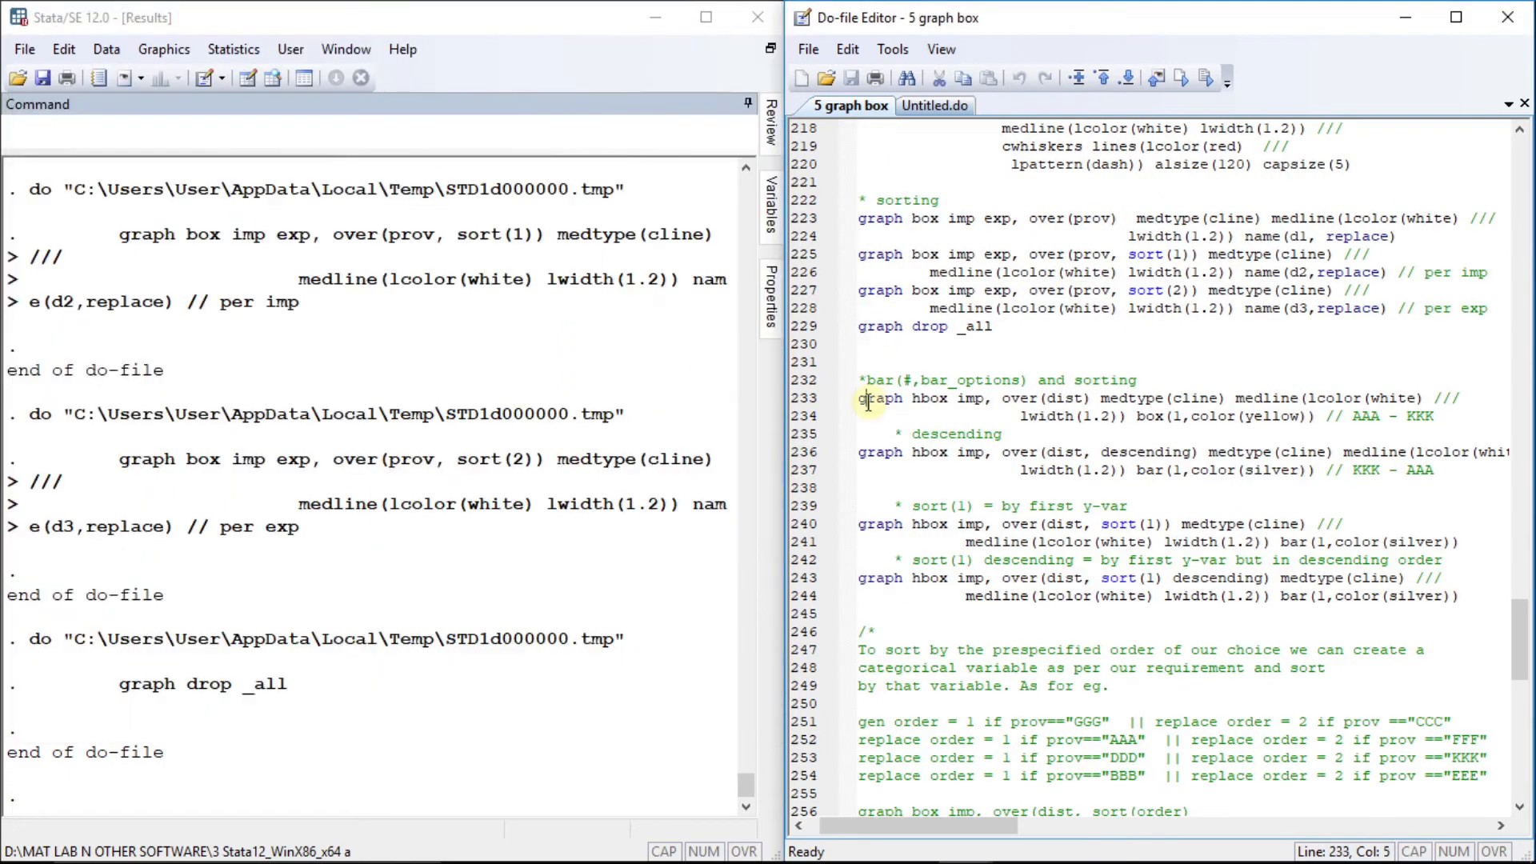
pyautogui.press('Down')
pyautogui.press('Down')
pyautogui.press('Down')
pyautogui.press('Down')
pyautogui.press('Down')
pyautogui.press('Down')
pyautogui.press('Down')
pyautogui.press('Down')
pyautogui.press('Down')
pyautogui.press('Down')
pyautogui.press('Down')
pyautogui.press('Down')
pyautogui.press('Down')
pyautogui.press('Down')
pyautogui.press('Down')
pyautogui.press('Down')
pyautogui.press('Down')
pyautogui.press('Down')
pyautogui.press('Down')
pyautogui.press('Down')
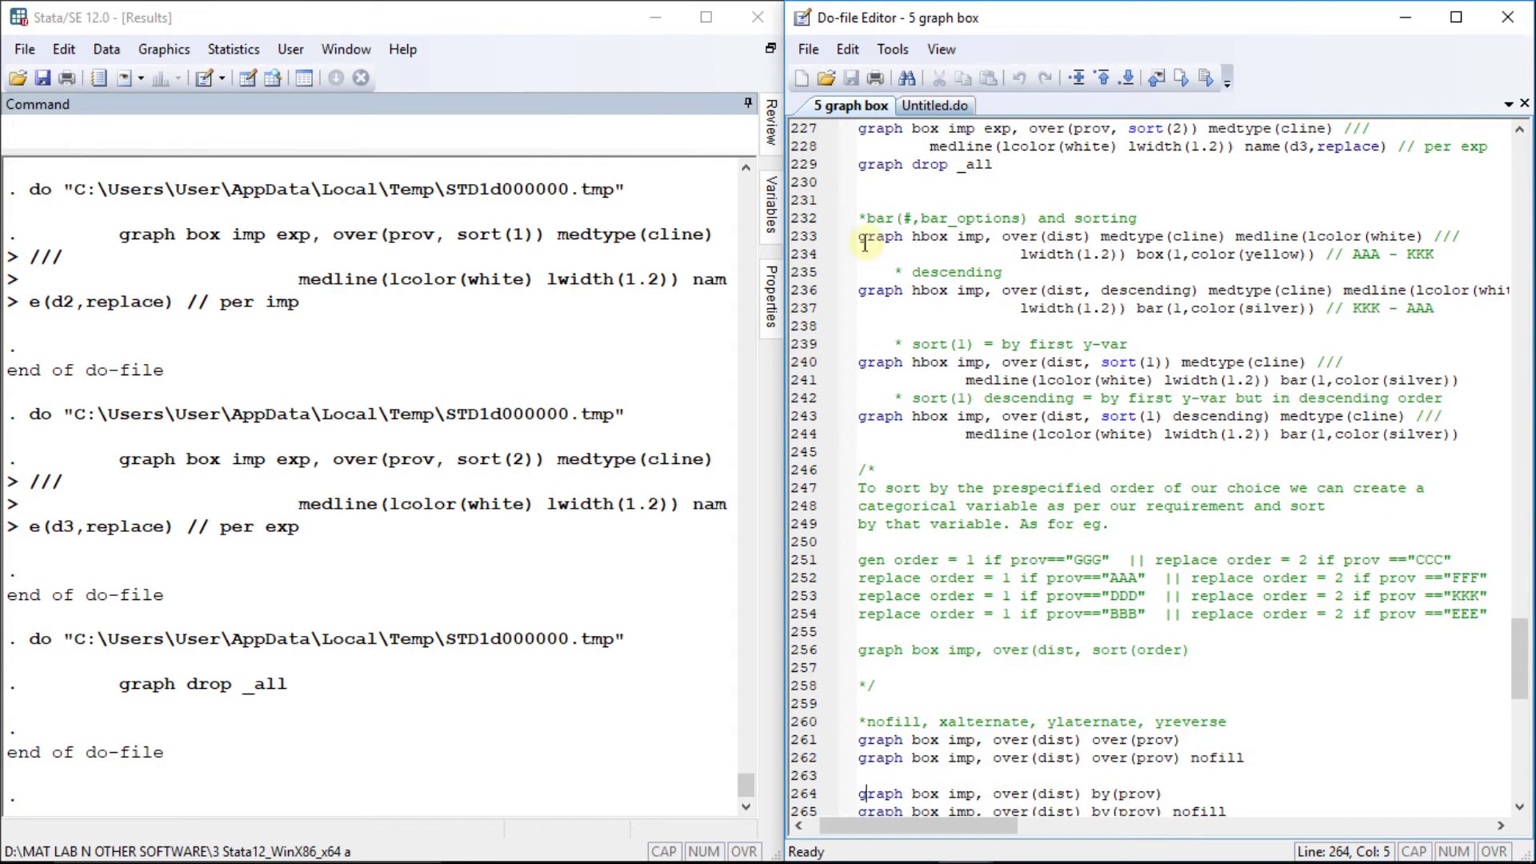
pyautogui.hotkey('shift', 'Down')
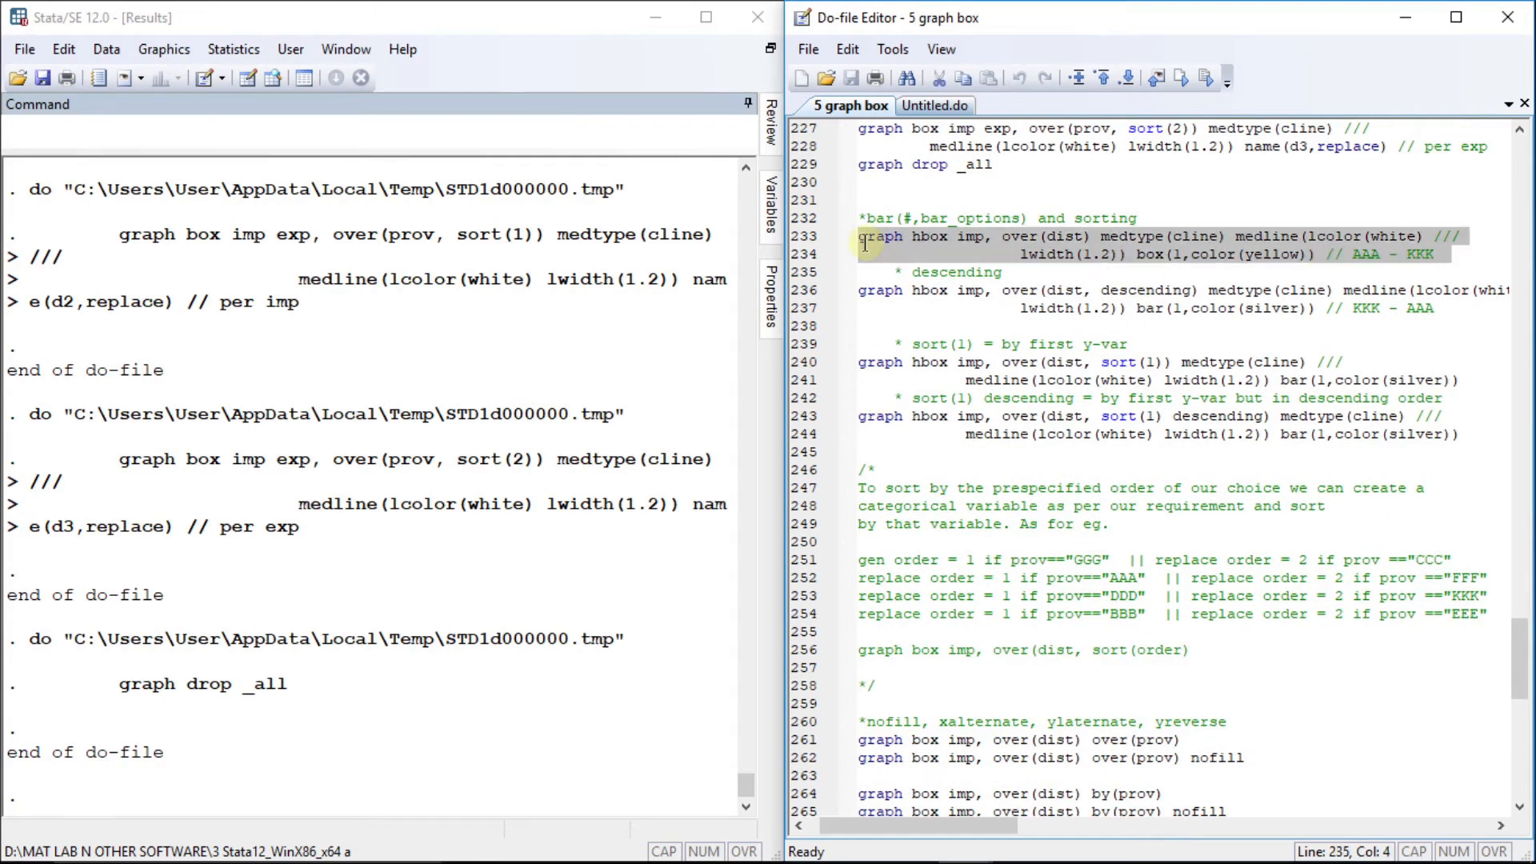
pyautogui.hotkey('shift', 'End')
pyautogui.hotkey('ctrl', 'd')
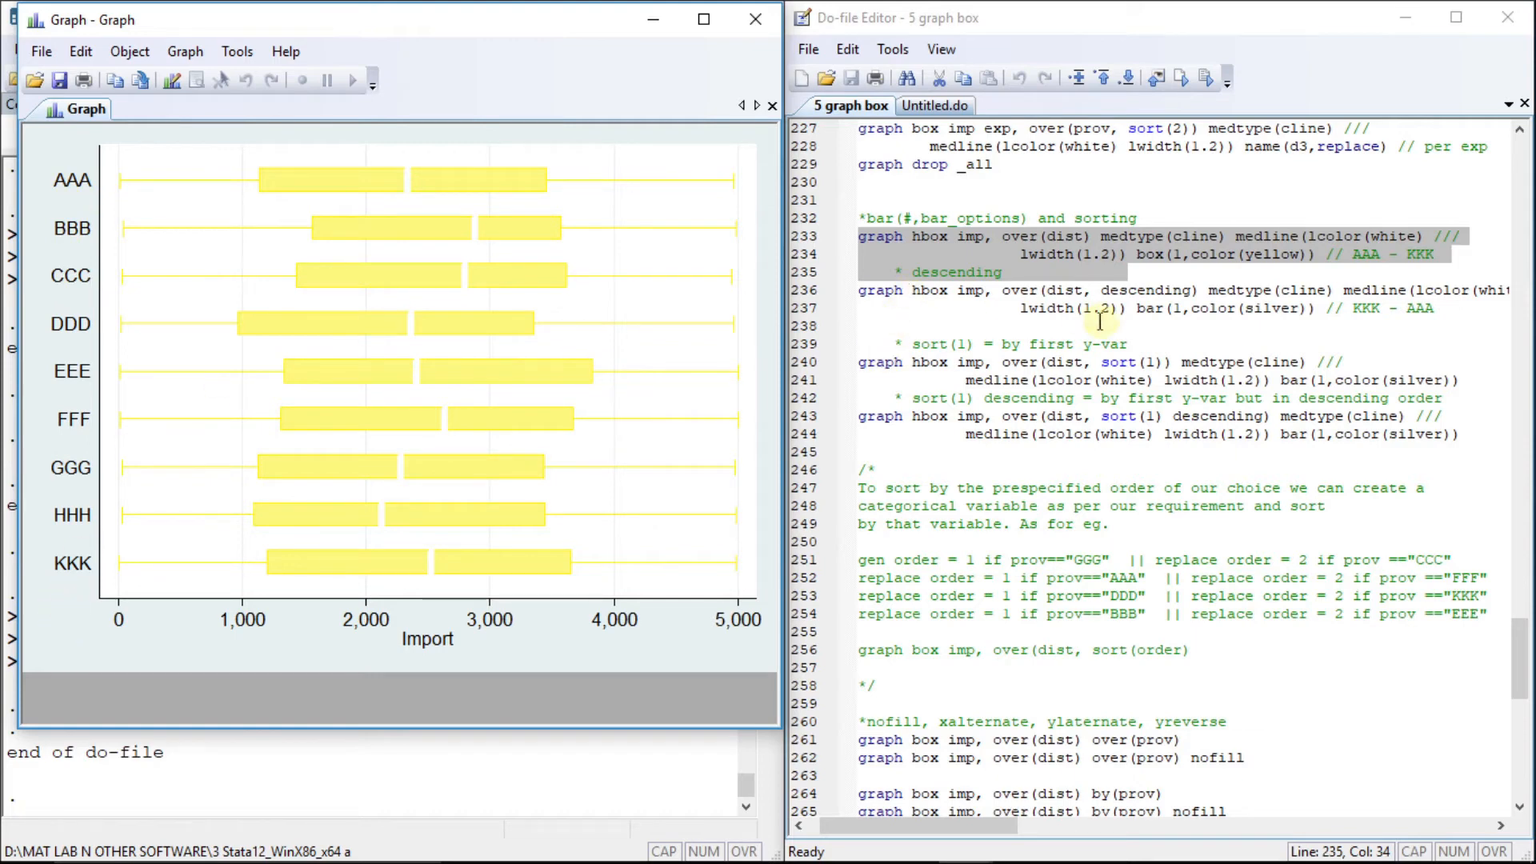
# Run the horizontal imp box plot over dist in descending category order with bar(1,color(silver)).
pyautogui.moveTo(1104, 295); pyautogui.dragTo(1183, 295)
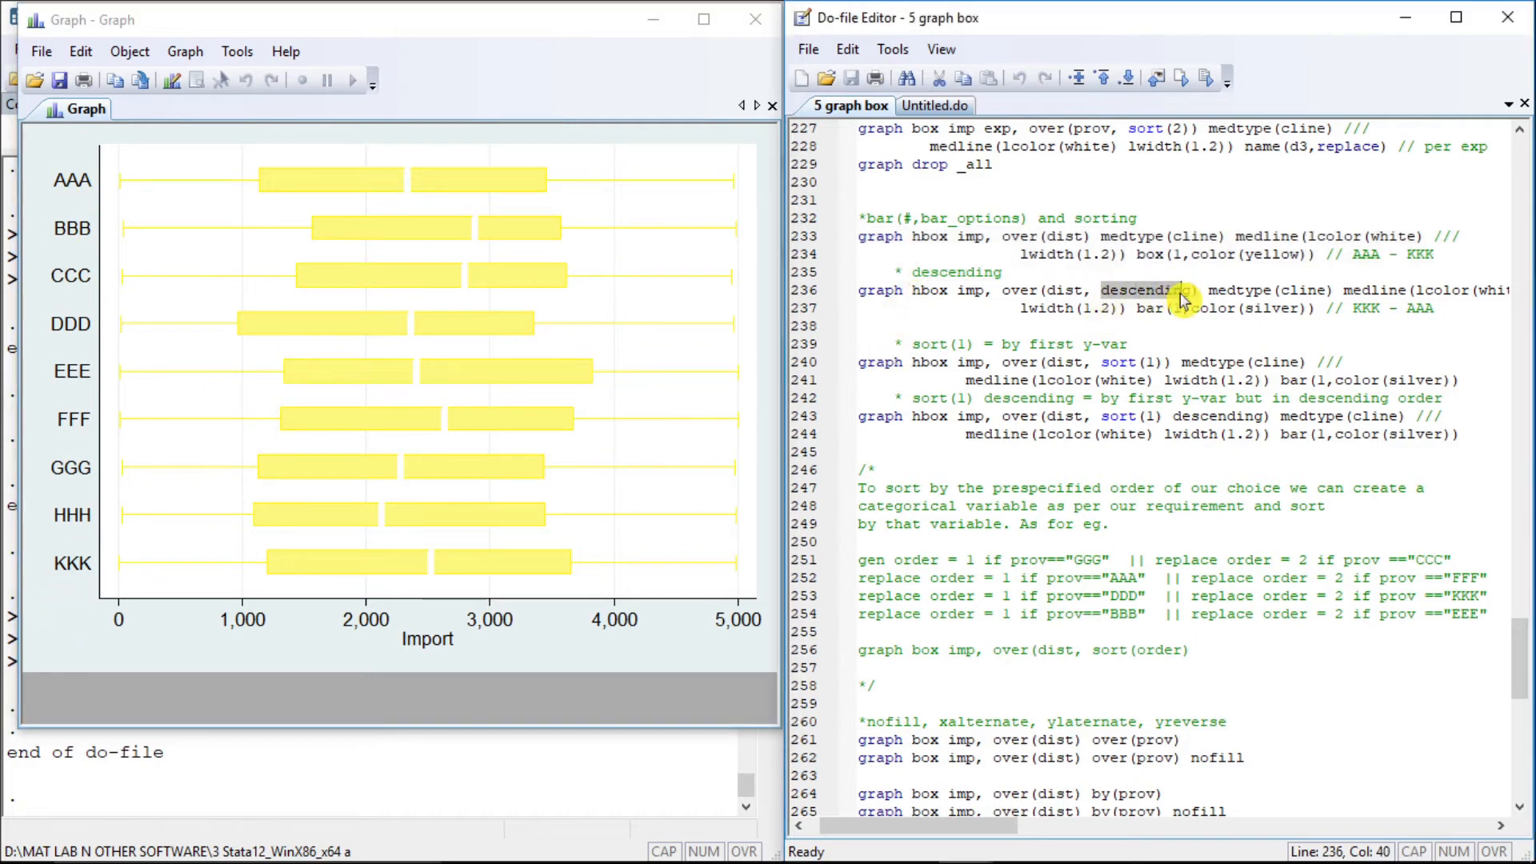
pyautogui.press('Home')
pyautogui.hotkey('shift', 'Down')
pyautogui.hotkey('shift', 'Down')
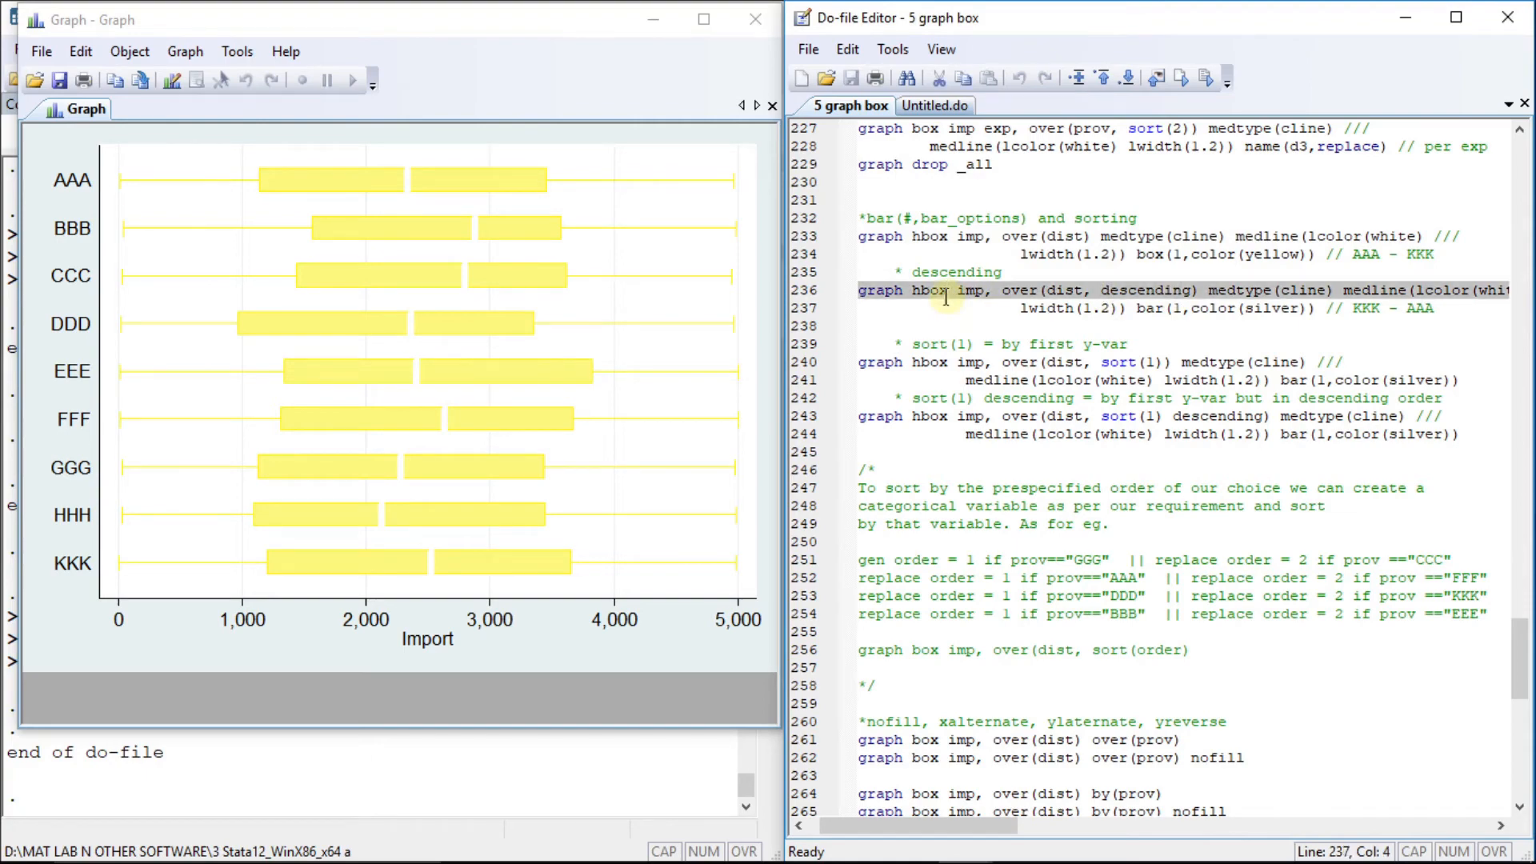
pyautogui.hotkey('ctrl', 'd')
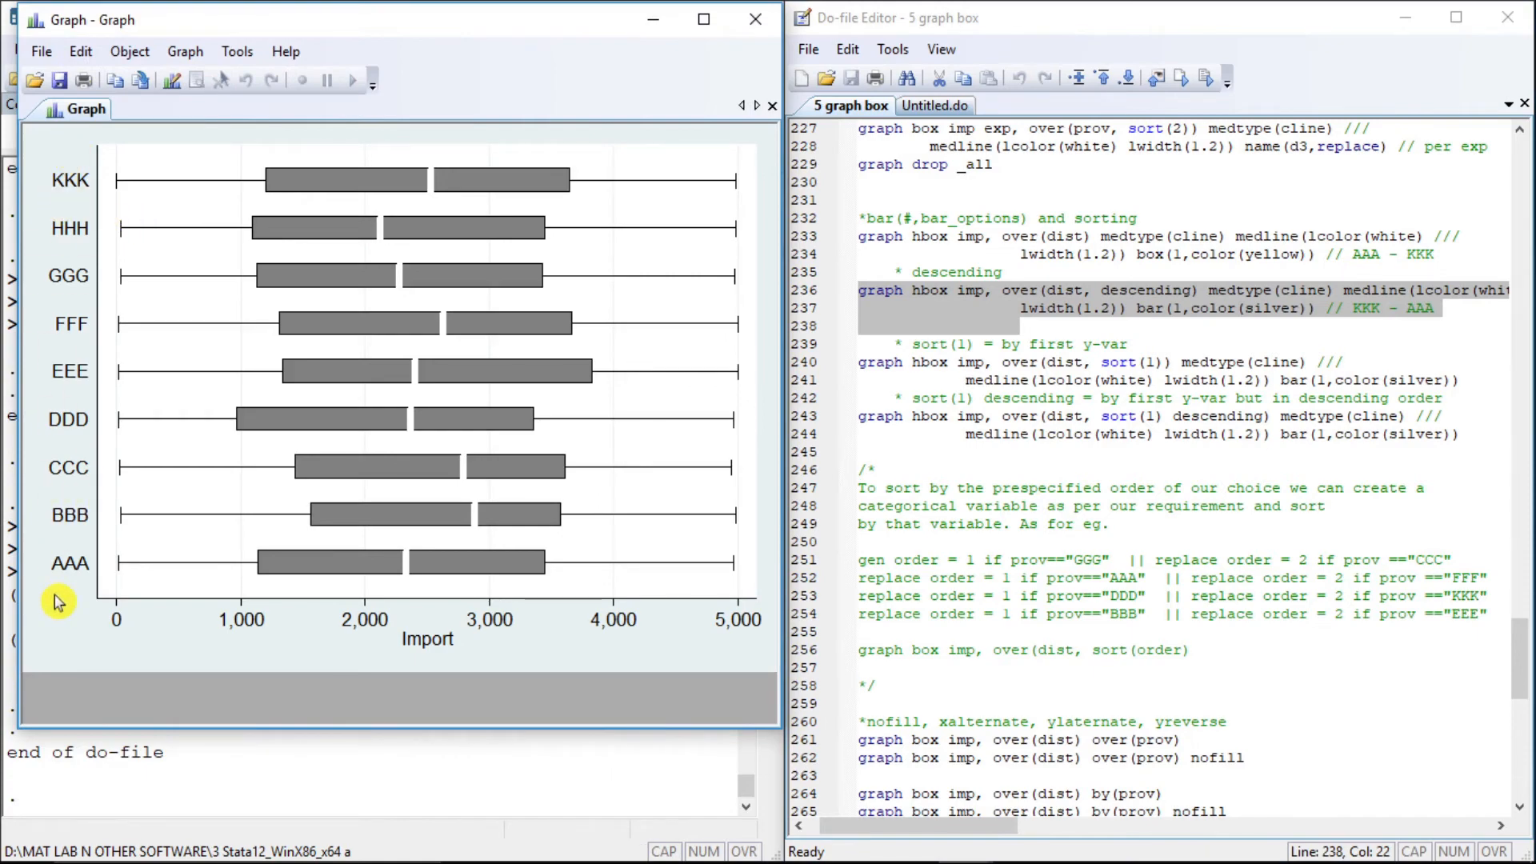
# Run the horizontal imp box plot over dist with sort(1) and silver boxes, sorting by the first y-variable.
pyautogui.click(883, 366)
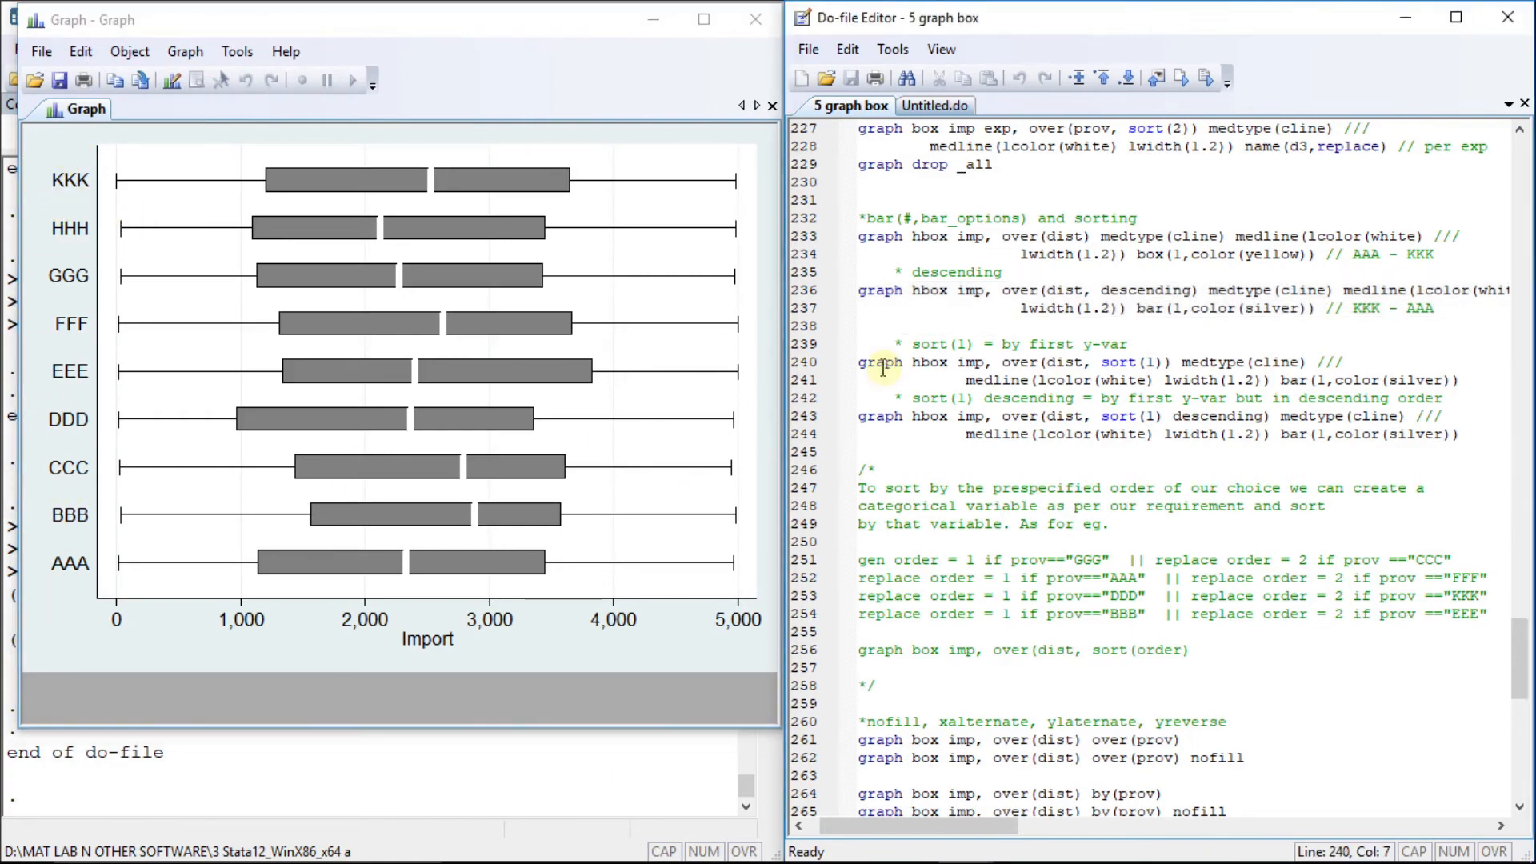
pyautogui.hotkey('shift', 'Down')
pyautogui.hotkey('shift', 'Down')
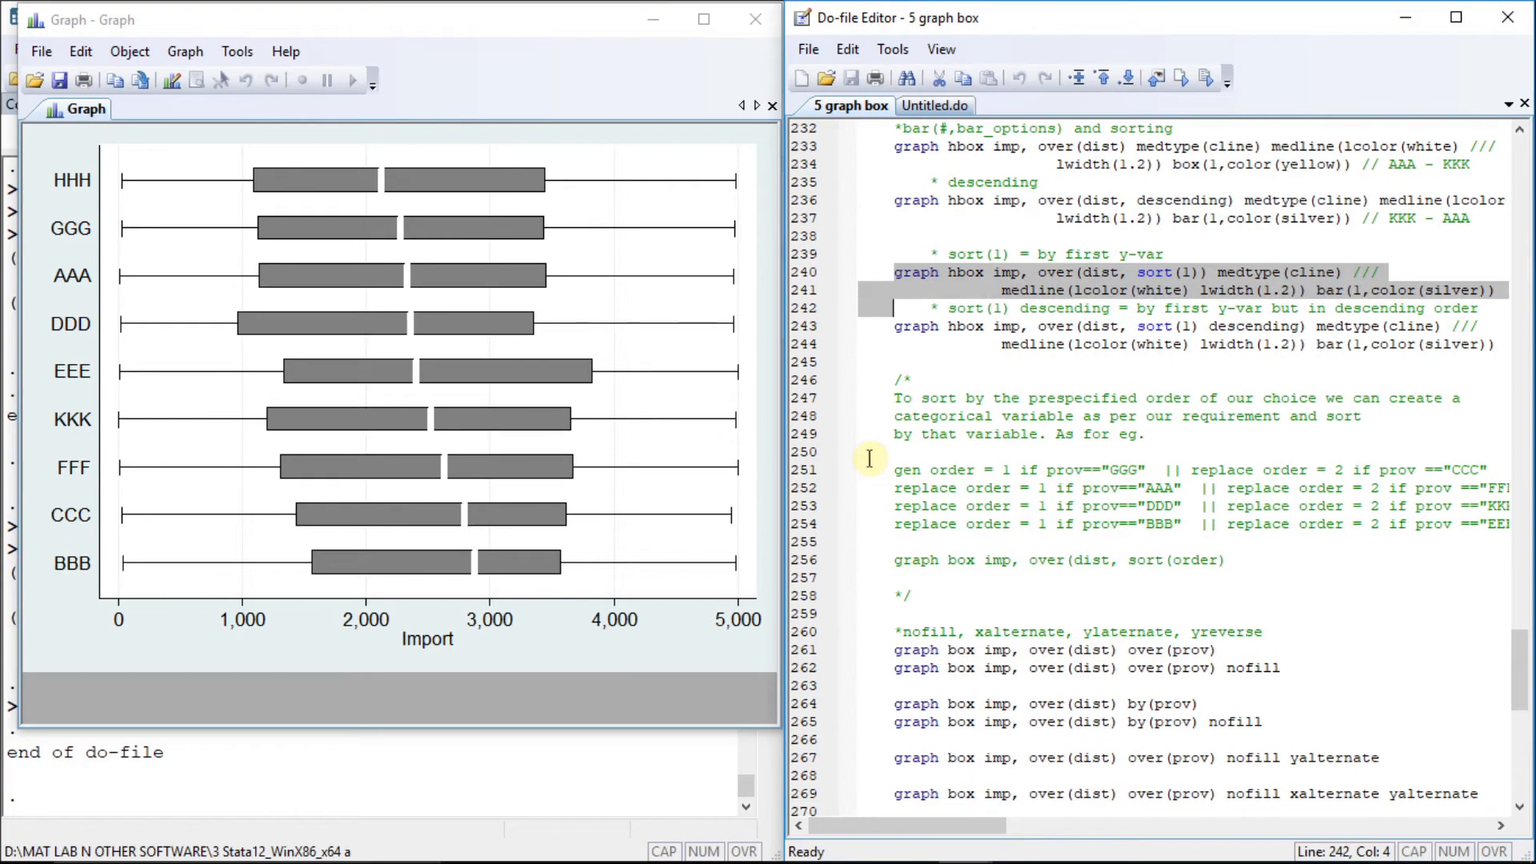
pyautogui.hotkey('ctrl', 'd')
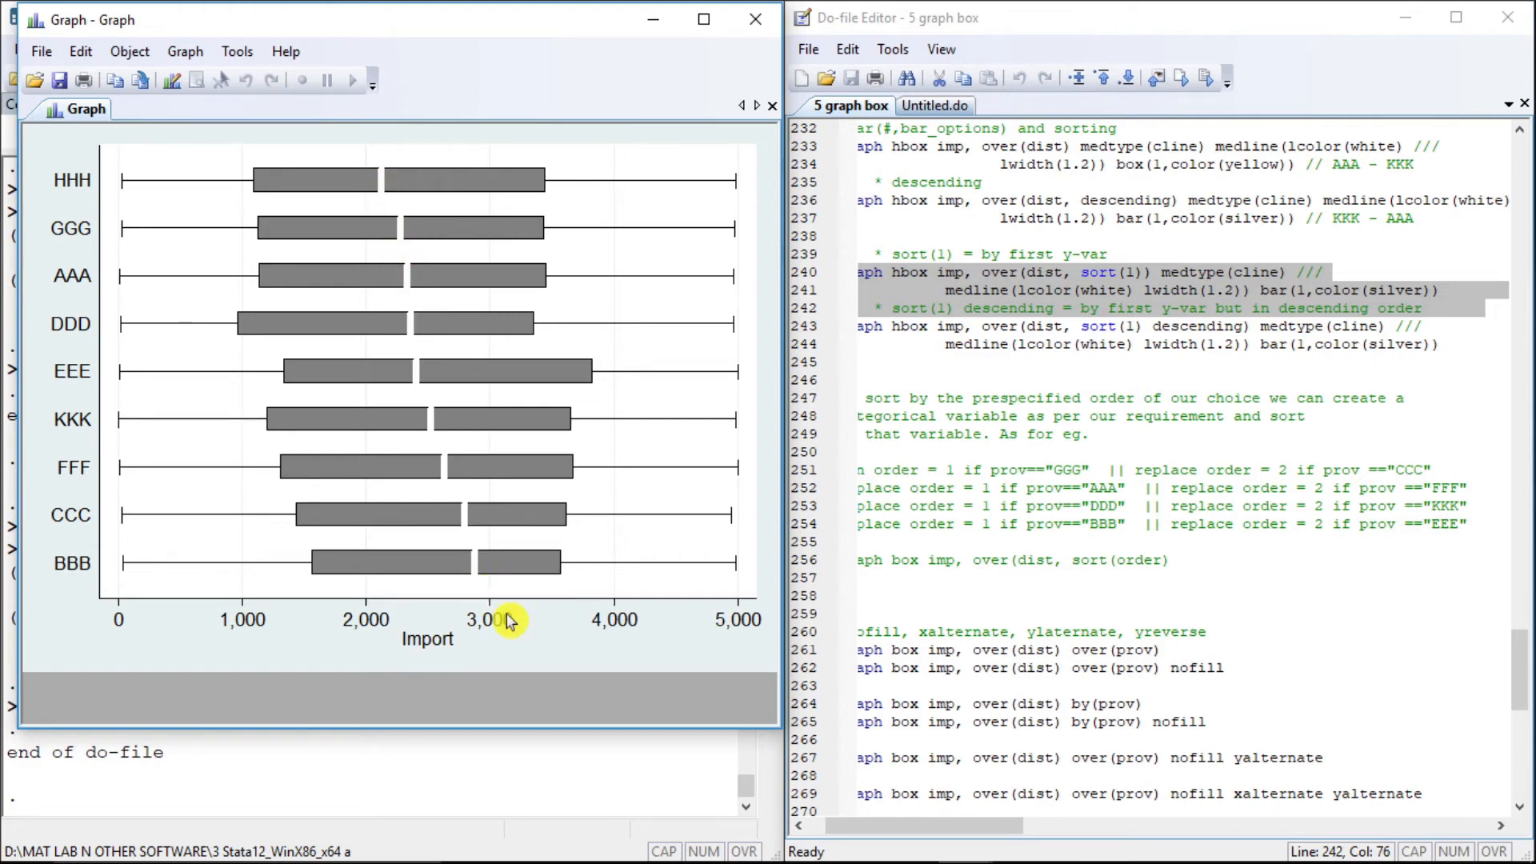
# Run the horizontal imp box plot over dist with sort(1) descending and silver boxes.
pyautogui.click(922, 330)
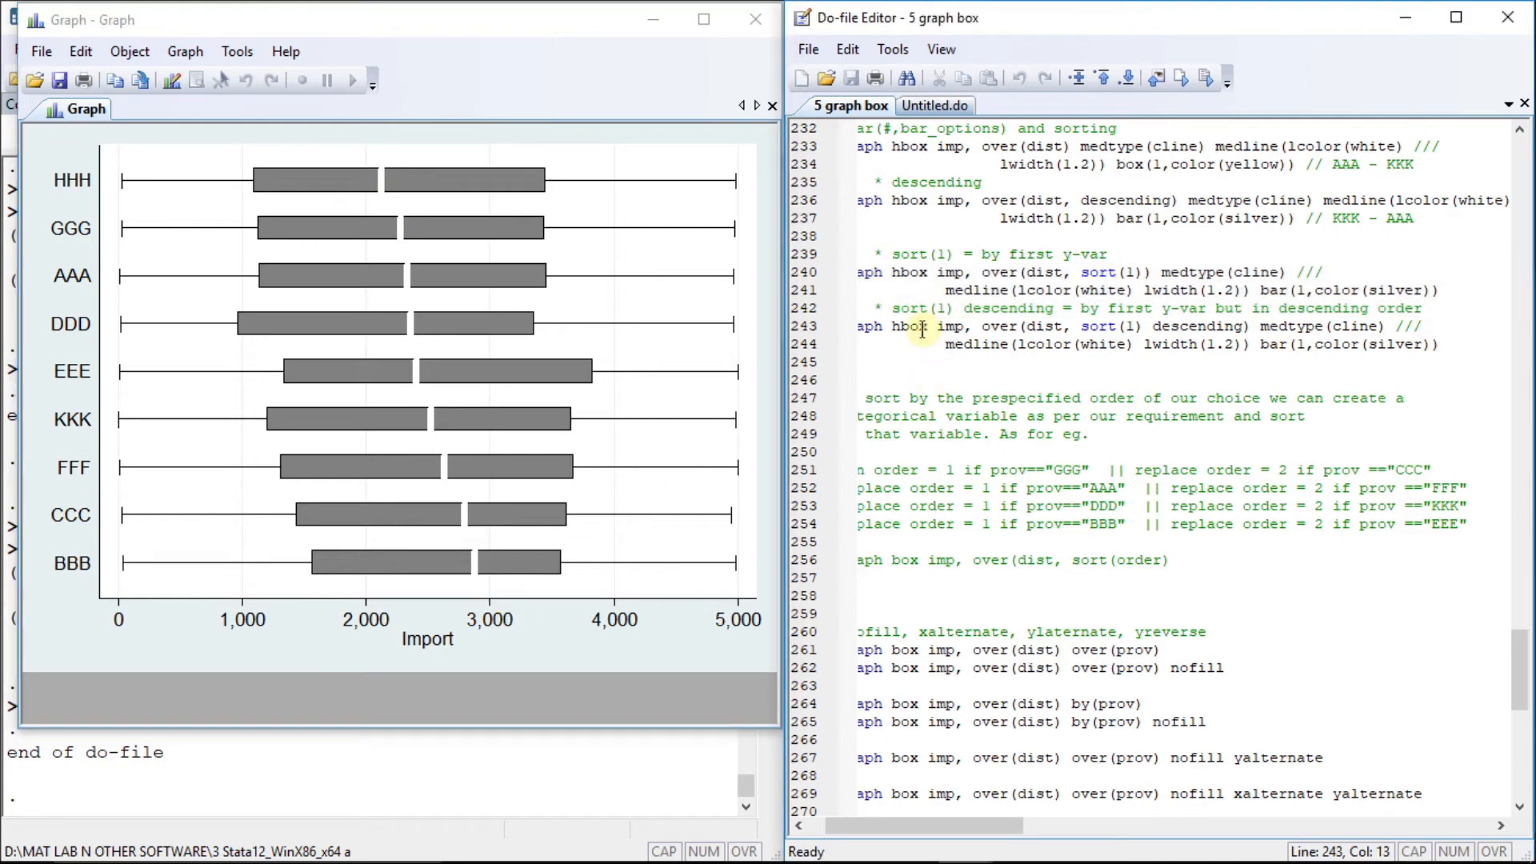
pyautogui.press('Home')
pyautogui.hotkey('shift', 'Down')
pyautogui.hotkey('shift', 'Down')
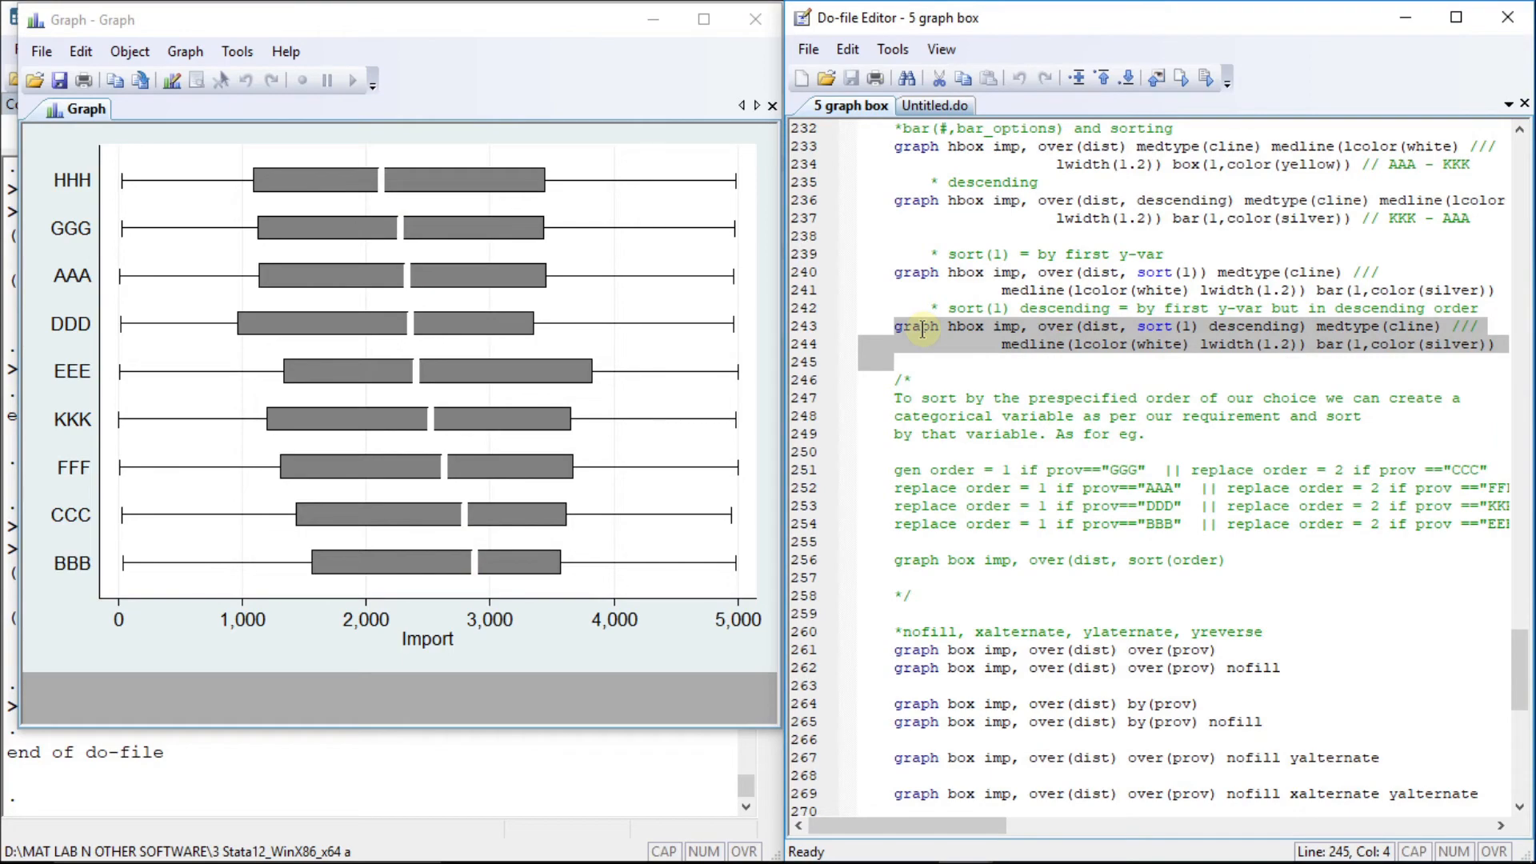
pyautogui.hotkey('ctrl', 'd')
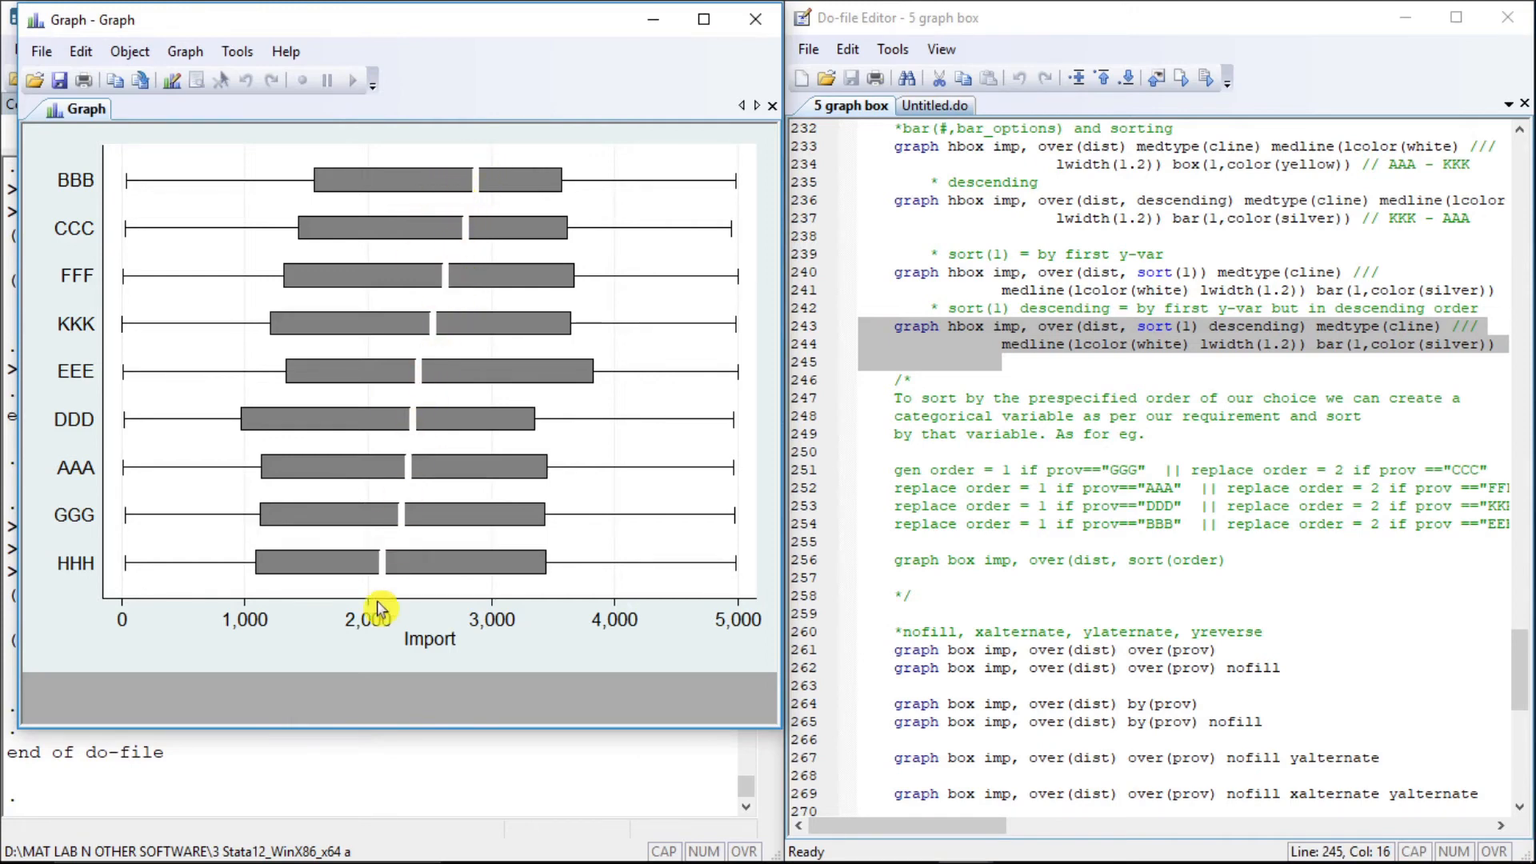
# Run the imp box plot over dist and over prov without nofill, the first command in the nofill section.
pyautogui.click(889, 504)
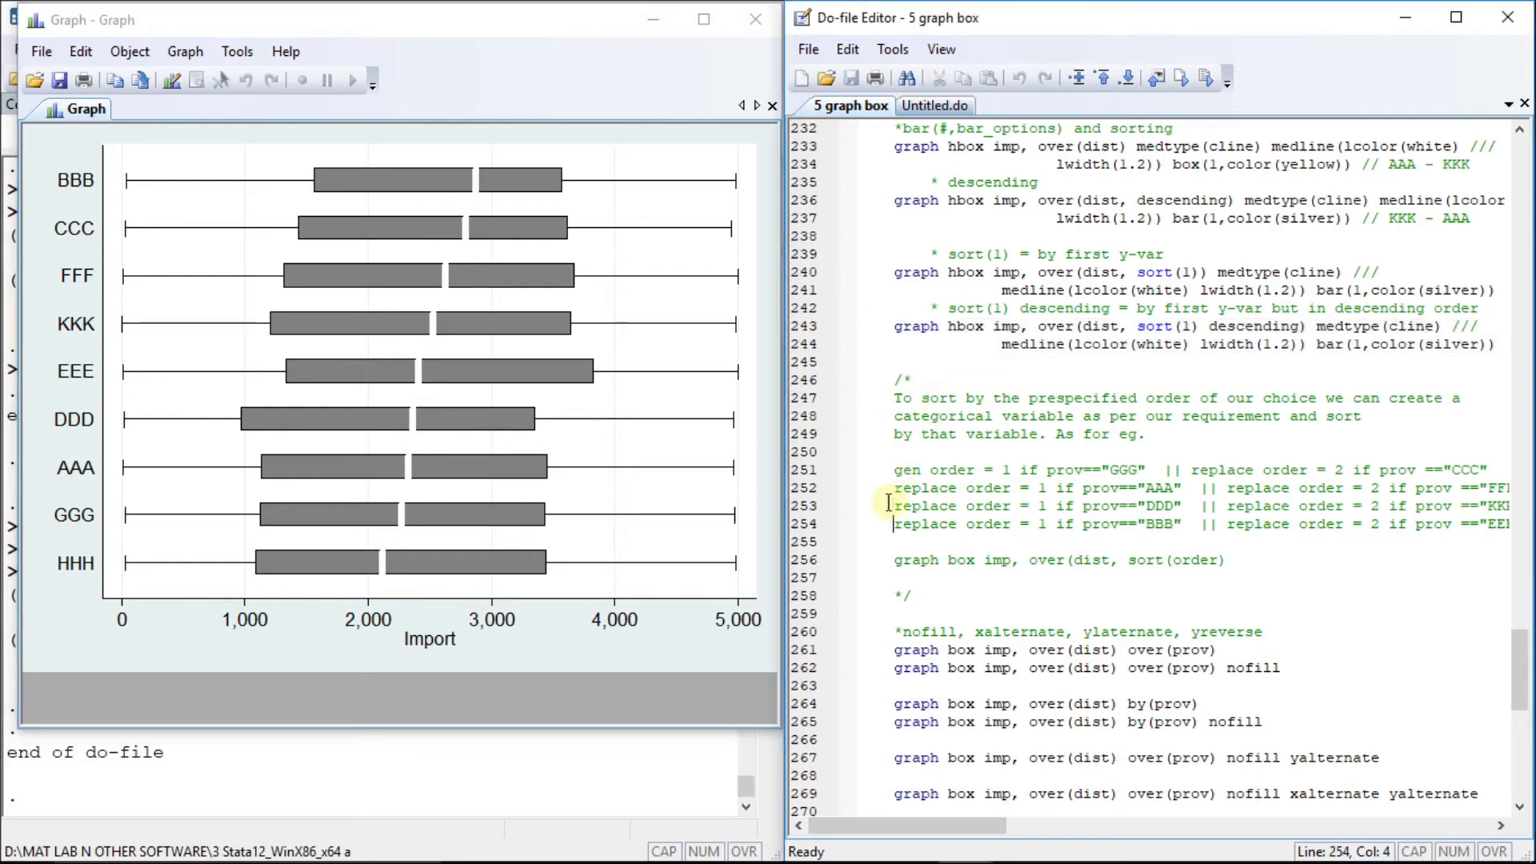
pyautogui.press('Down')
pyautogui.press('Down')
pyautogui.press('Down')
pyautogui.press('Down')
pyautogui.press('Down')
pyautogui.press('Down')
pyautogui.press('Down')
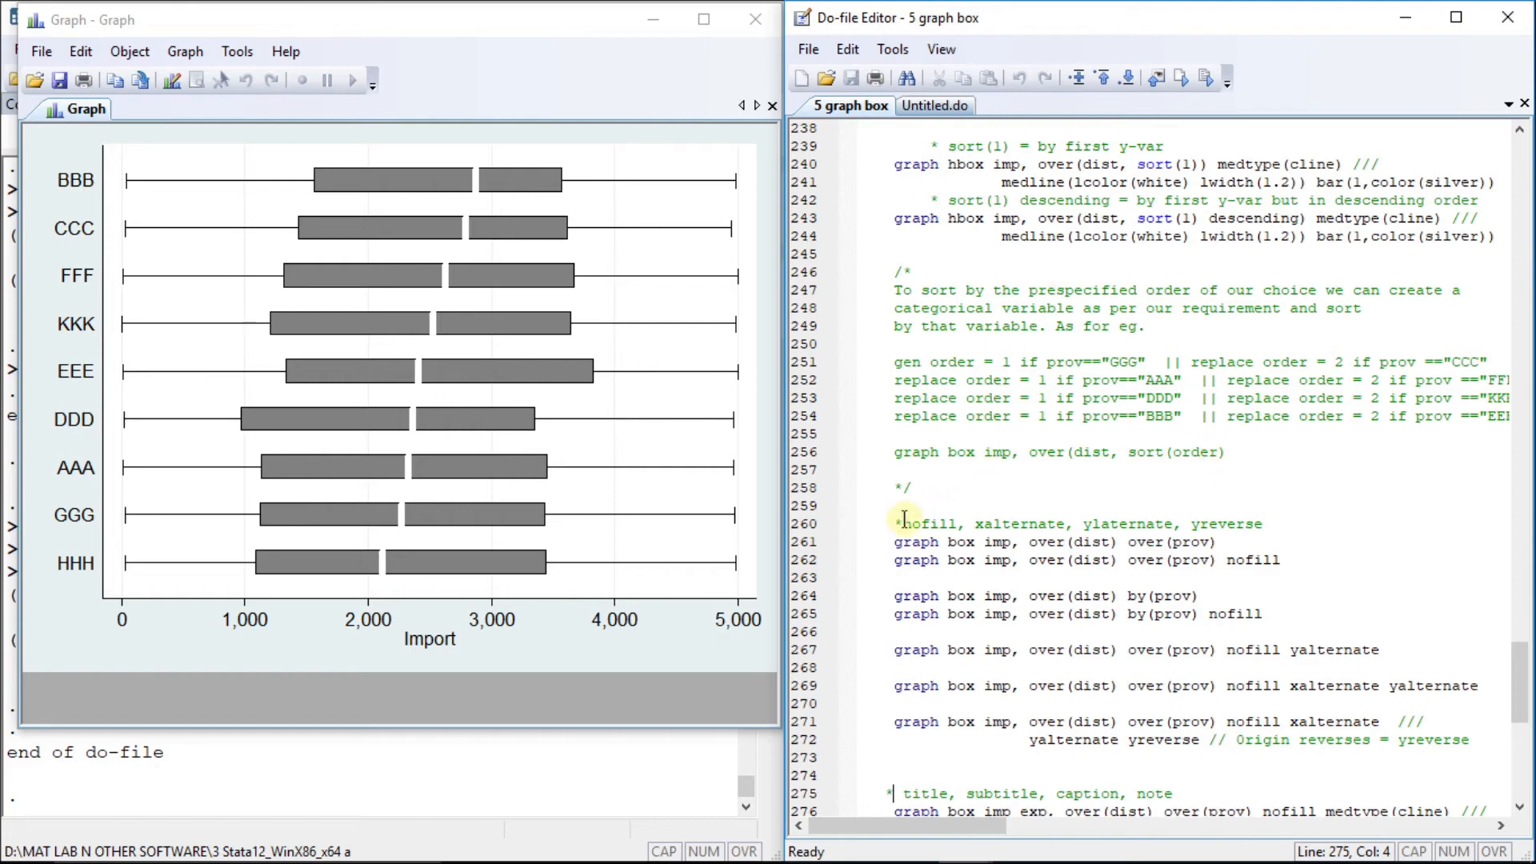
pyautogui.press('Down')
pyautogui.press('Down')
pyautogui.press('Down')
pyautogui.press('Down')
pyautogui.press('Down')
pyautogui.press('Down')
pyautogui.press('Down')
pyautogui.press('Down')
pyautogui.press('Down')
pyautogui.press('Down')
pyautogui.press('Down')
pyautogui.press('Down')
pyautogui.press('Down')
pyautogui.press('Down')
pyautogui.press('Down')
pyautogui.press('Down')
pyautogui.press('Down')
pyautogui.press('Down')
pyautogui.press('Down')
pyautogui.press('Down')
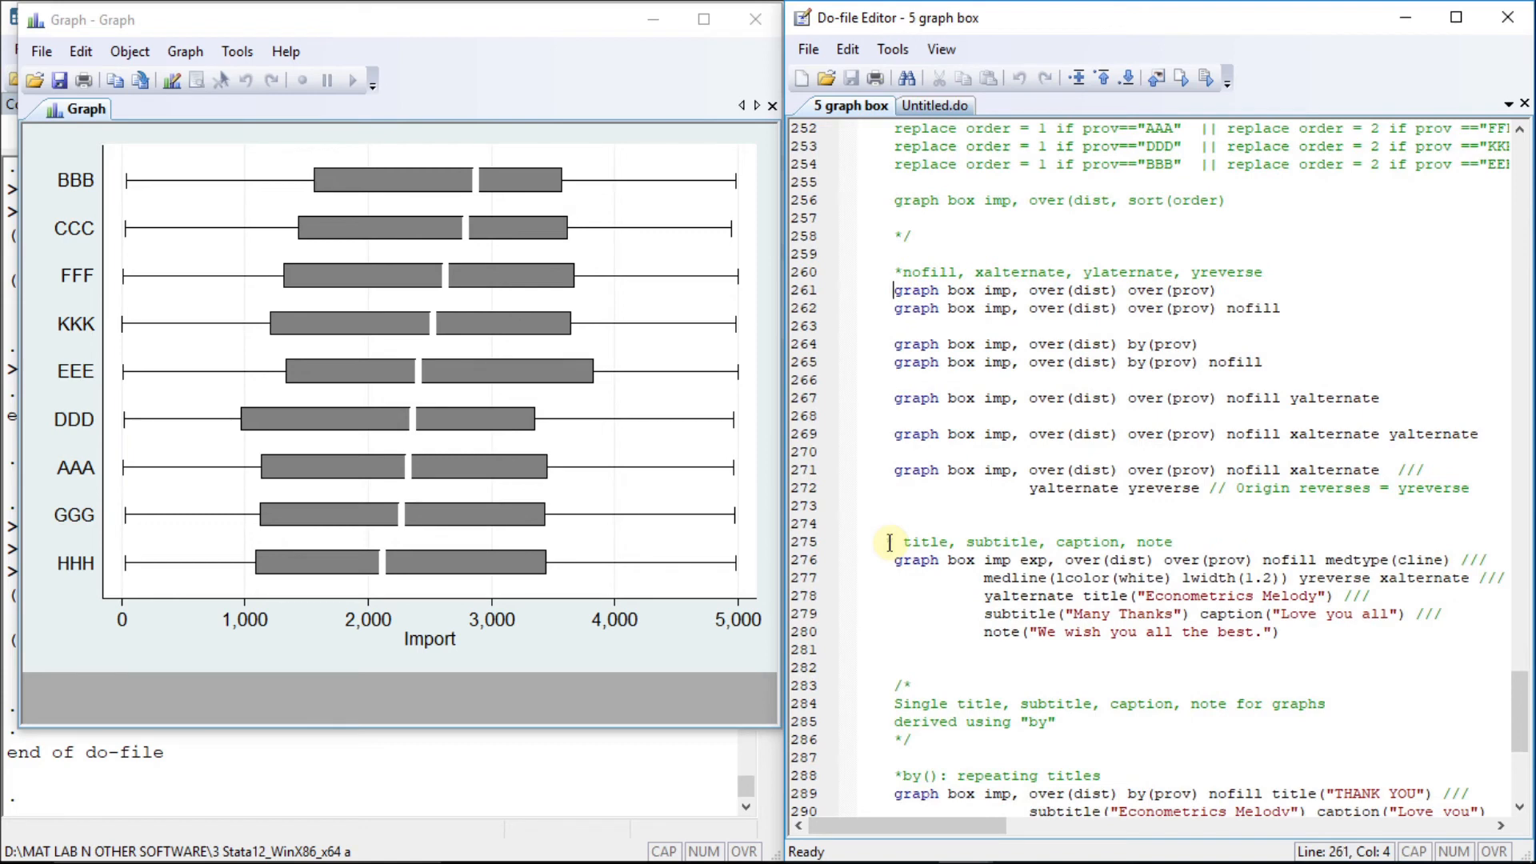
pyautogui.hotkey('shift', 'End')
pyautogui.hotkey('ctrl', 'd')
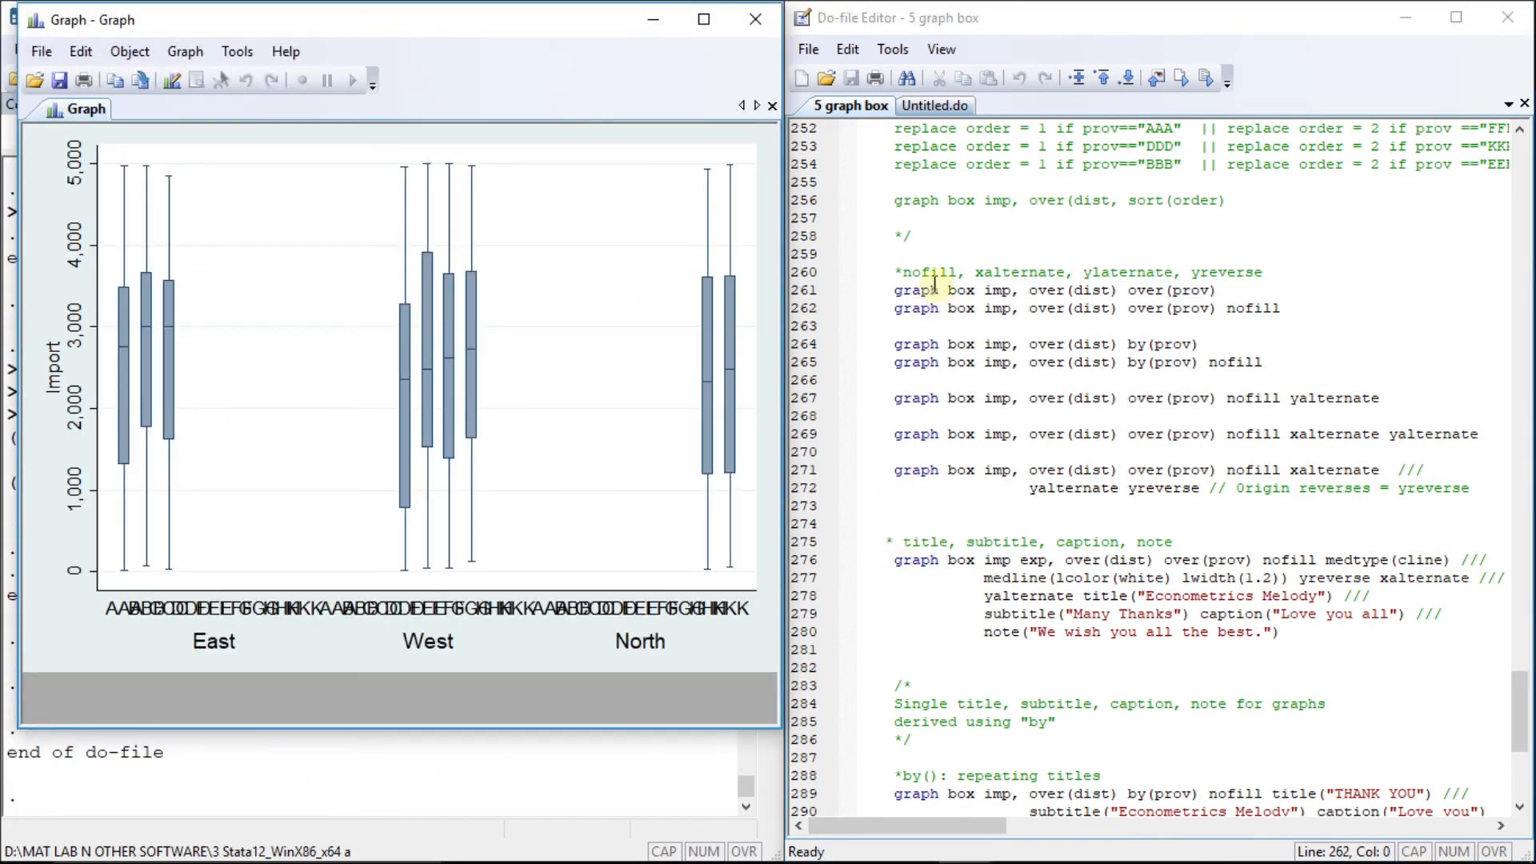
# Run the imp box plot over dist and over prov with the nofill option.
pyautogui.click(893, 321)
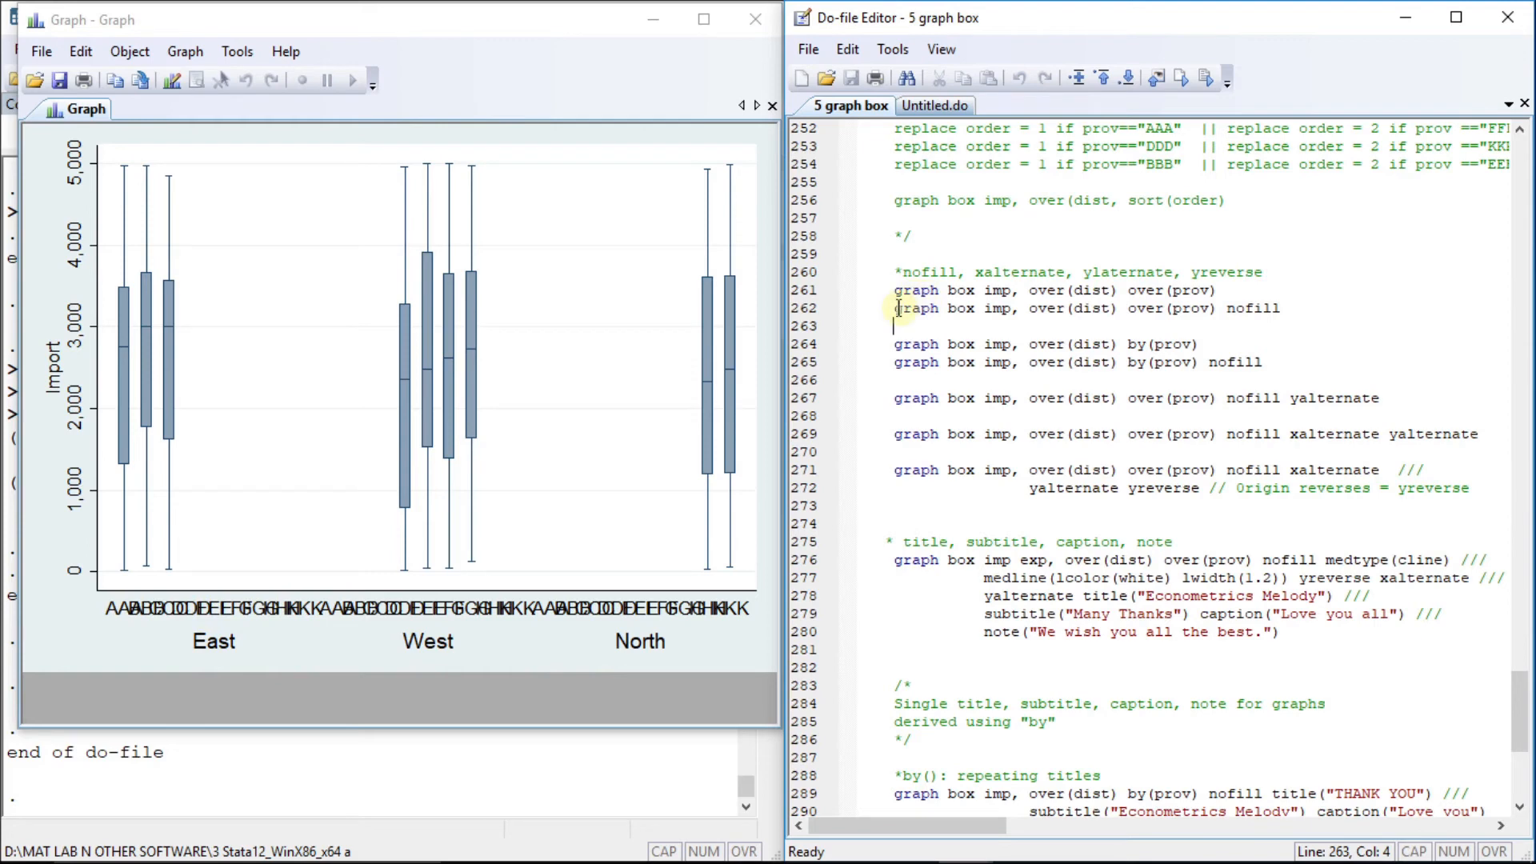
pyautogui.hotkey('shift', 'End')
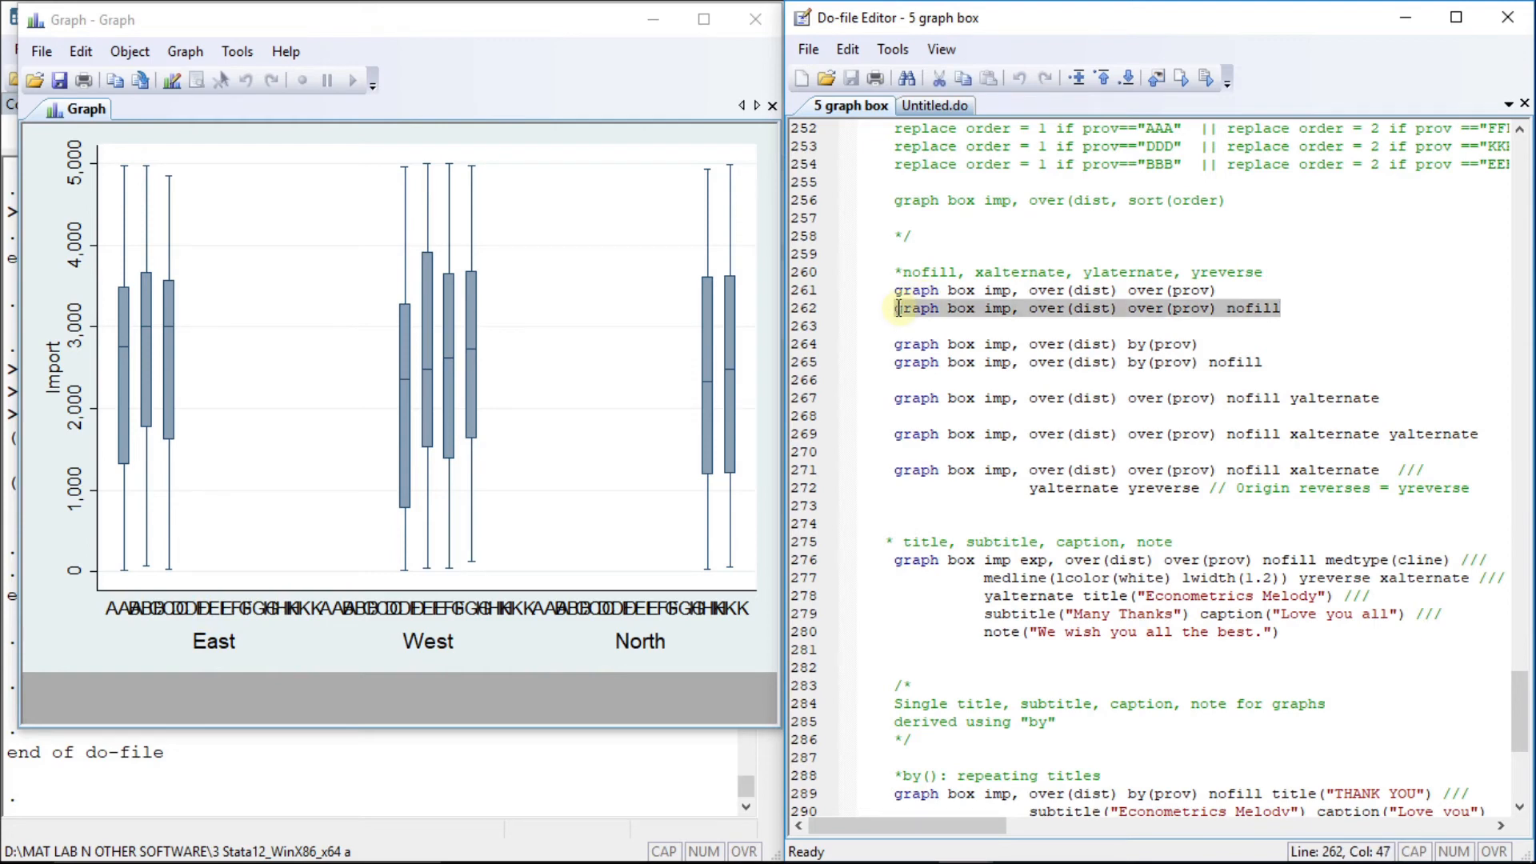
pyautogui.hotkey('ctrl', 'd')
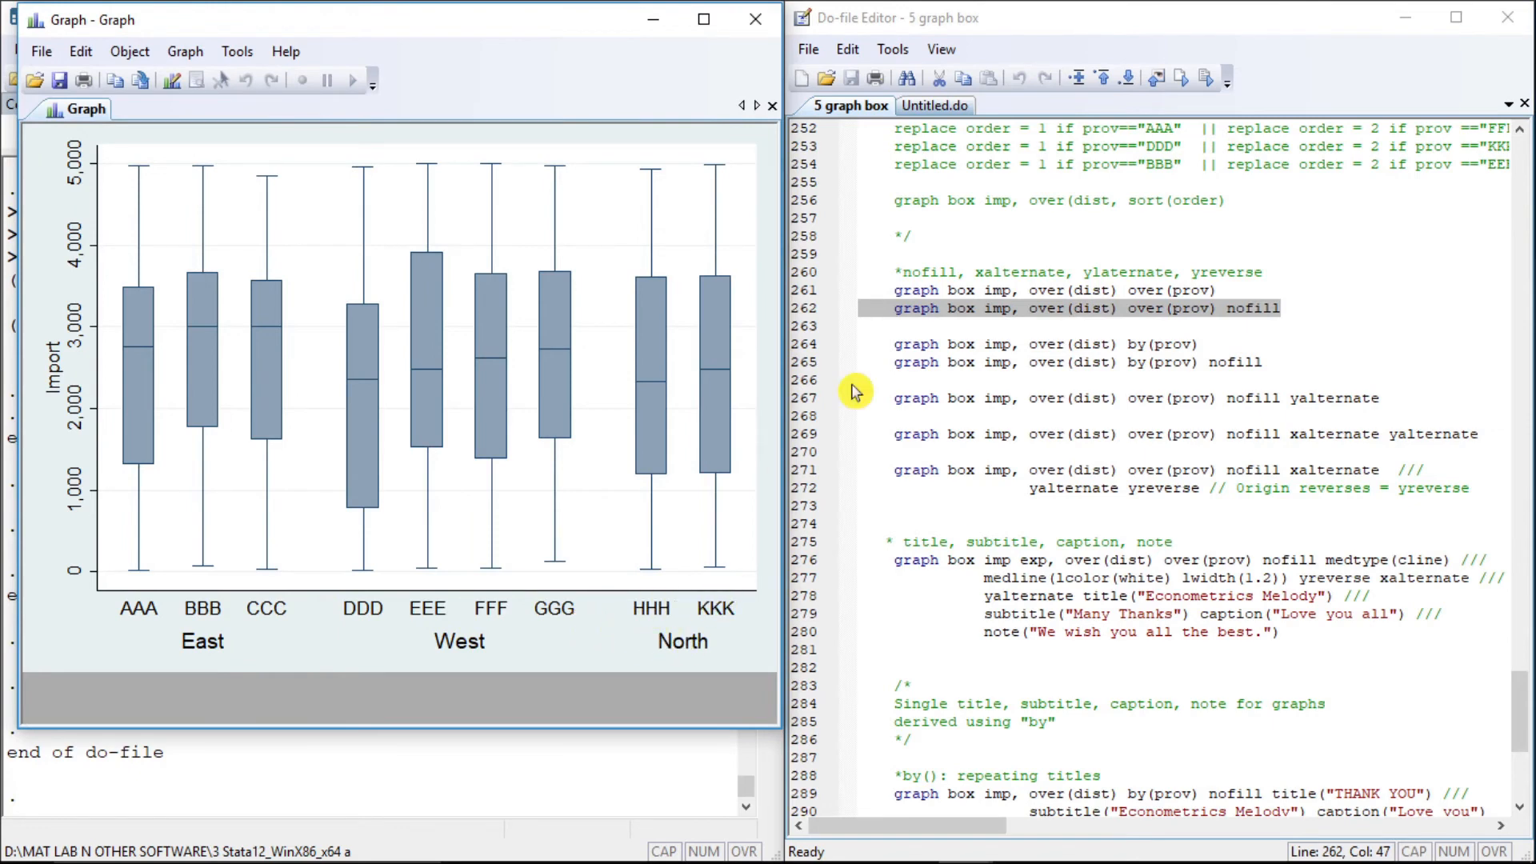
# Run the imp box plot over dist with by(prov), leaving out nofill.
pyautogui.click(884, 350)
pyautogui.hotkey('shift', 'End')
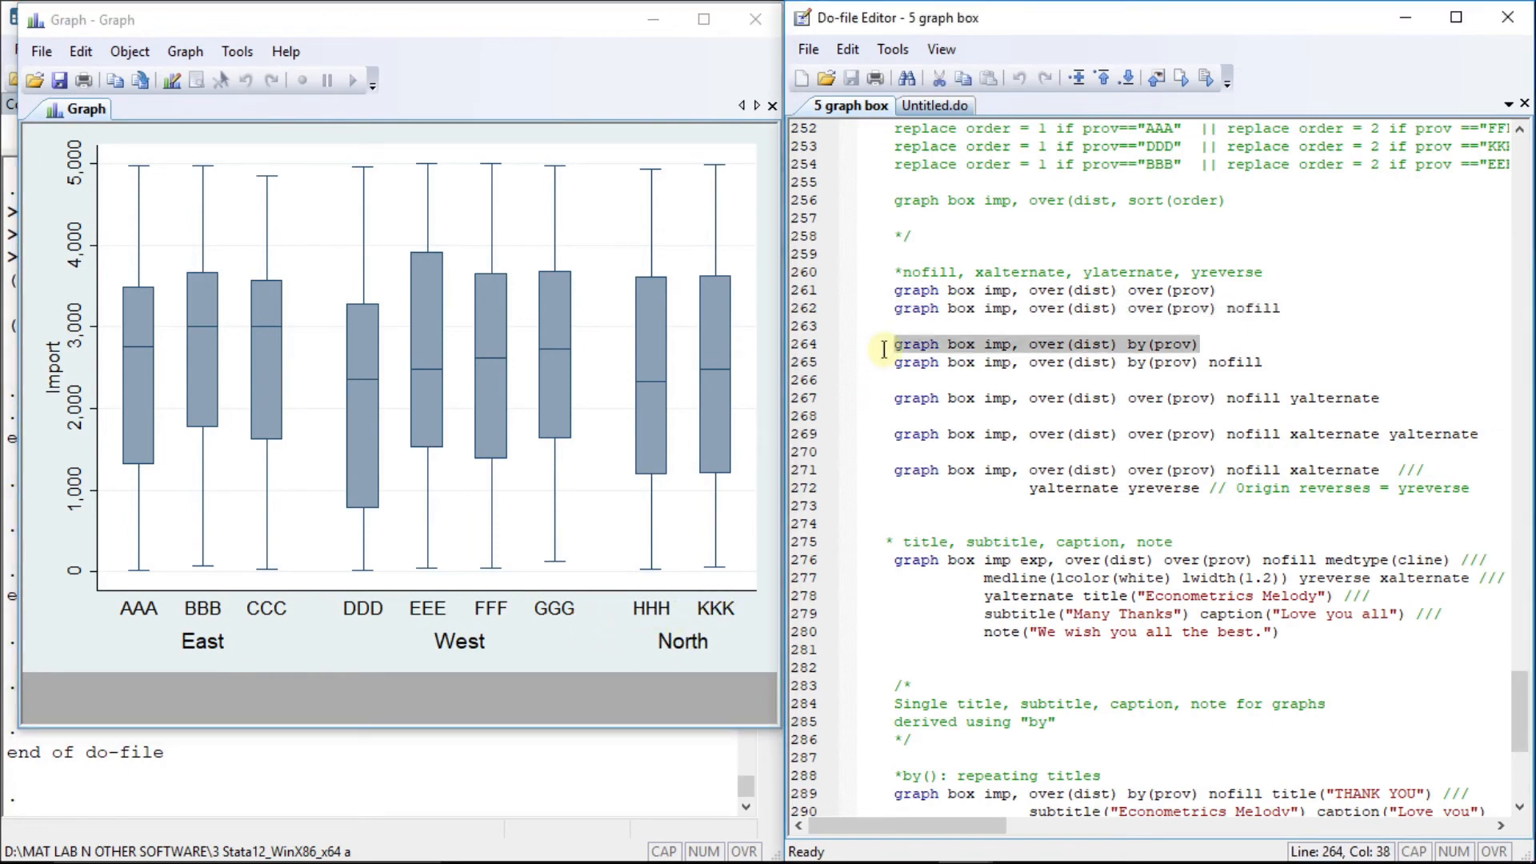
pyautogui.hotkey('ctrl', 'd')
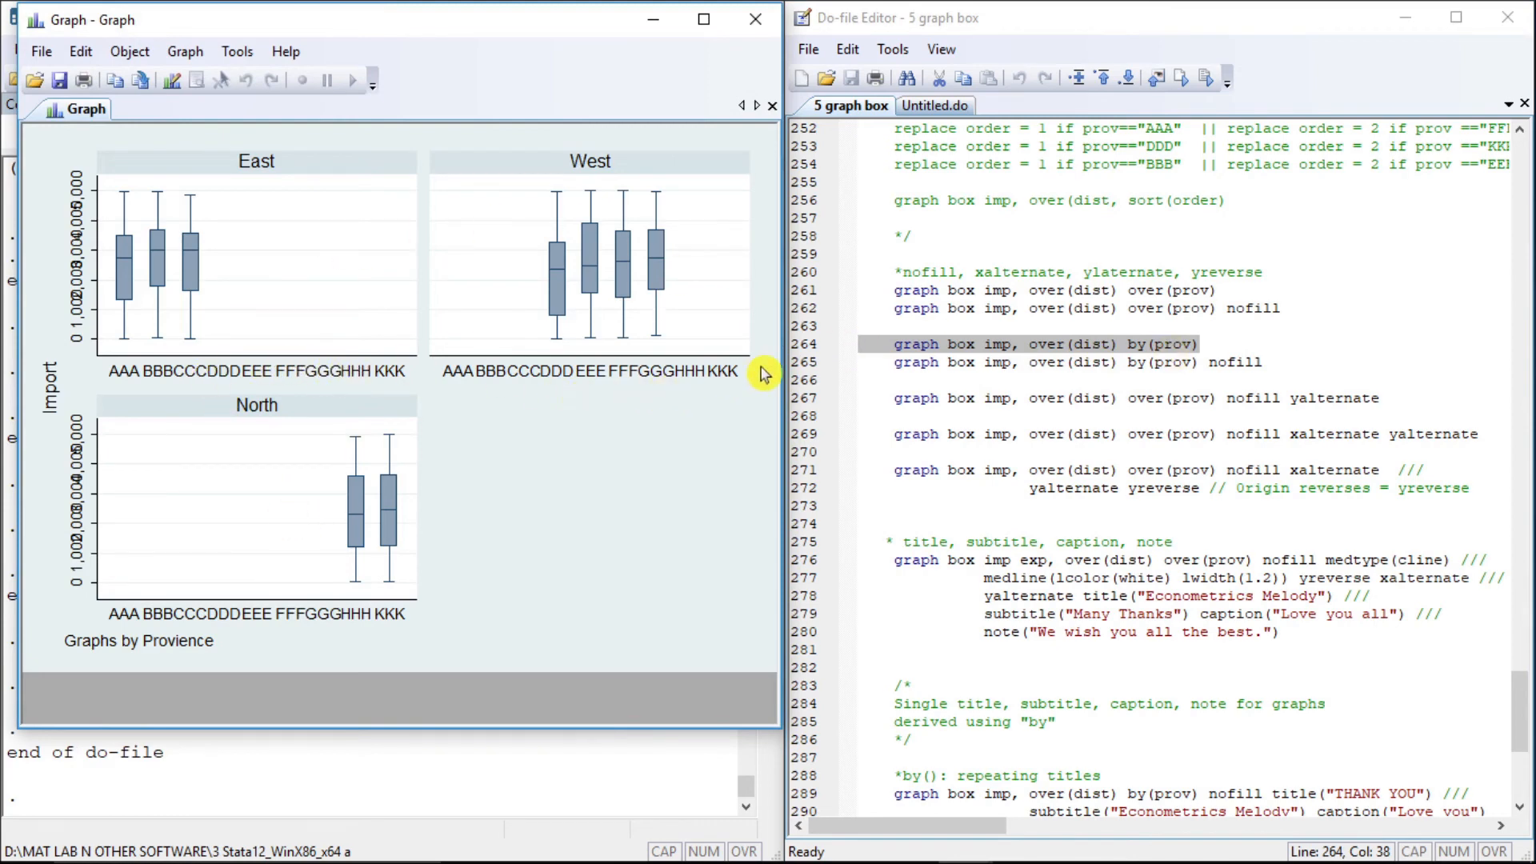
# Run the imp box plot over dist with by(prov) and the nofill option.
pyautogui.click(894, 365)
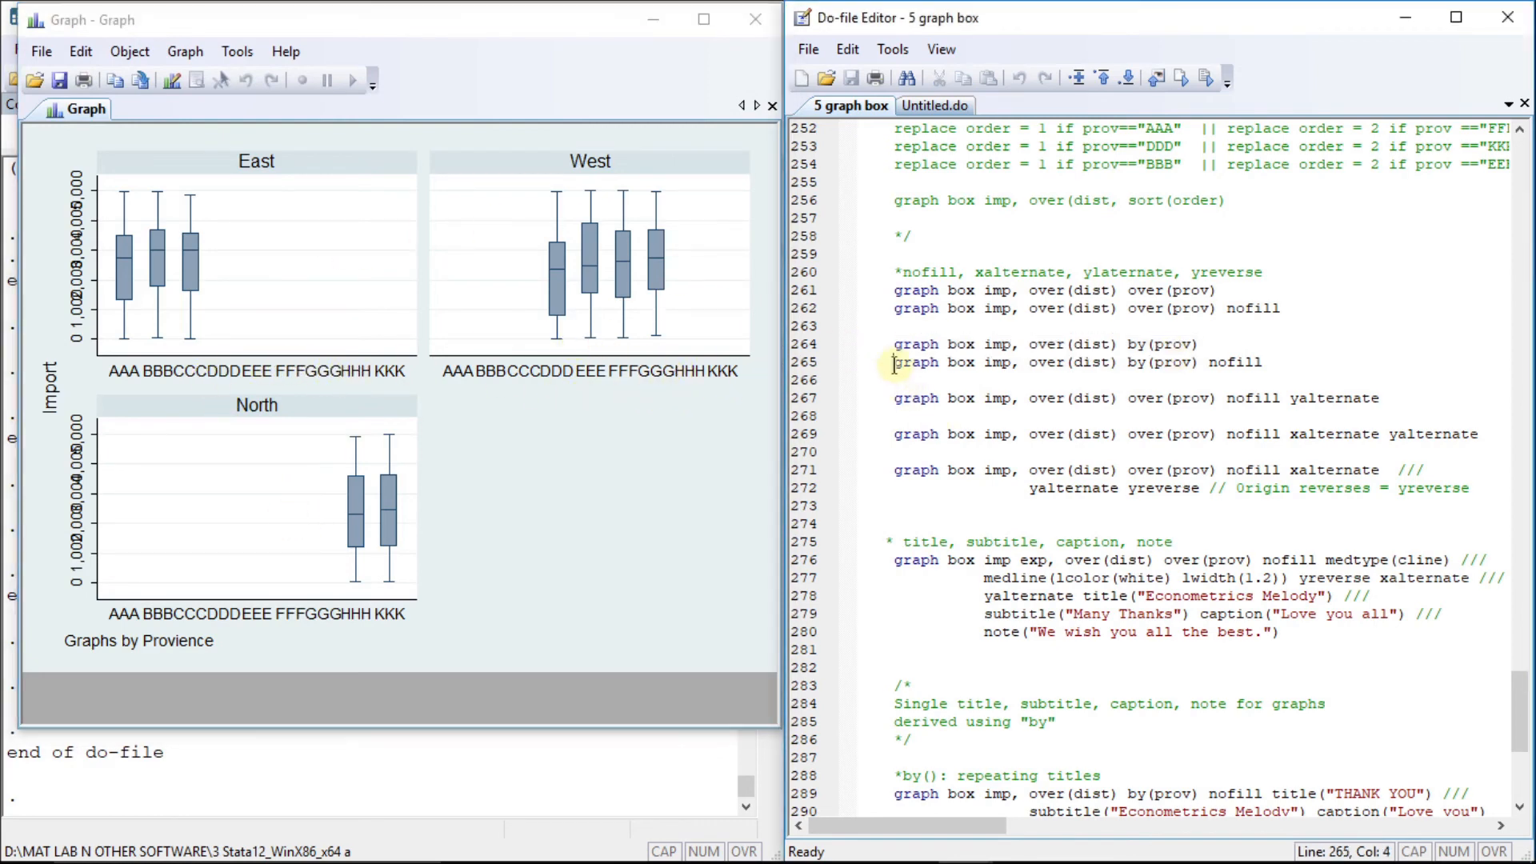
pyautogui.hotkey('shift', 'End')
pyautogui.hotkey('ctrl', 'd')
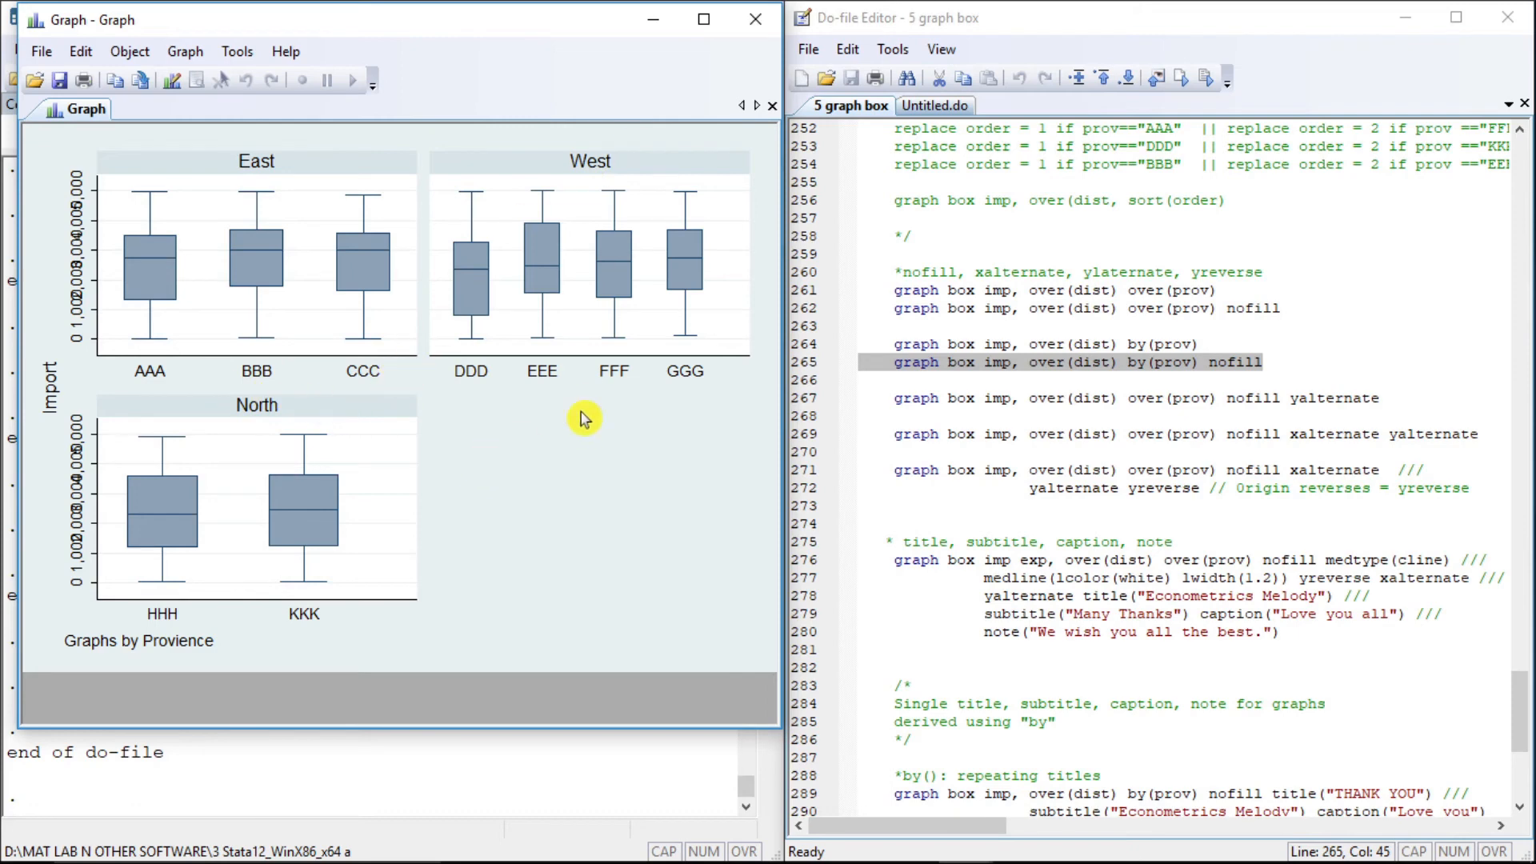
# Run the imp box plot over dist and over prov with nofill and yalternate.
pyautogui.click(895, 402)
pyautogui.hotkey('shift', 'End')
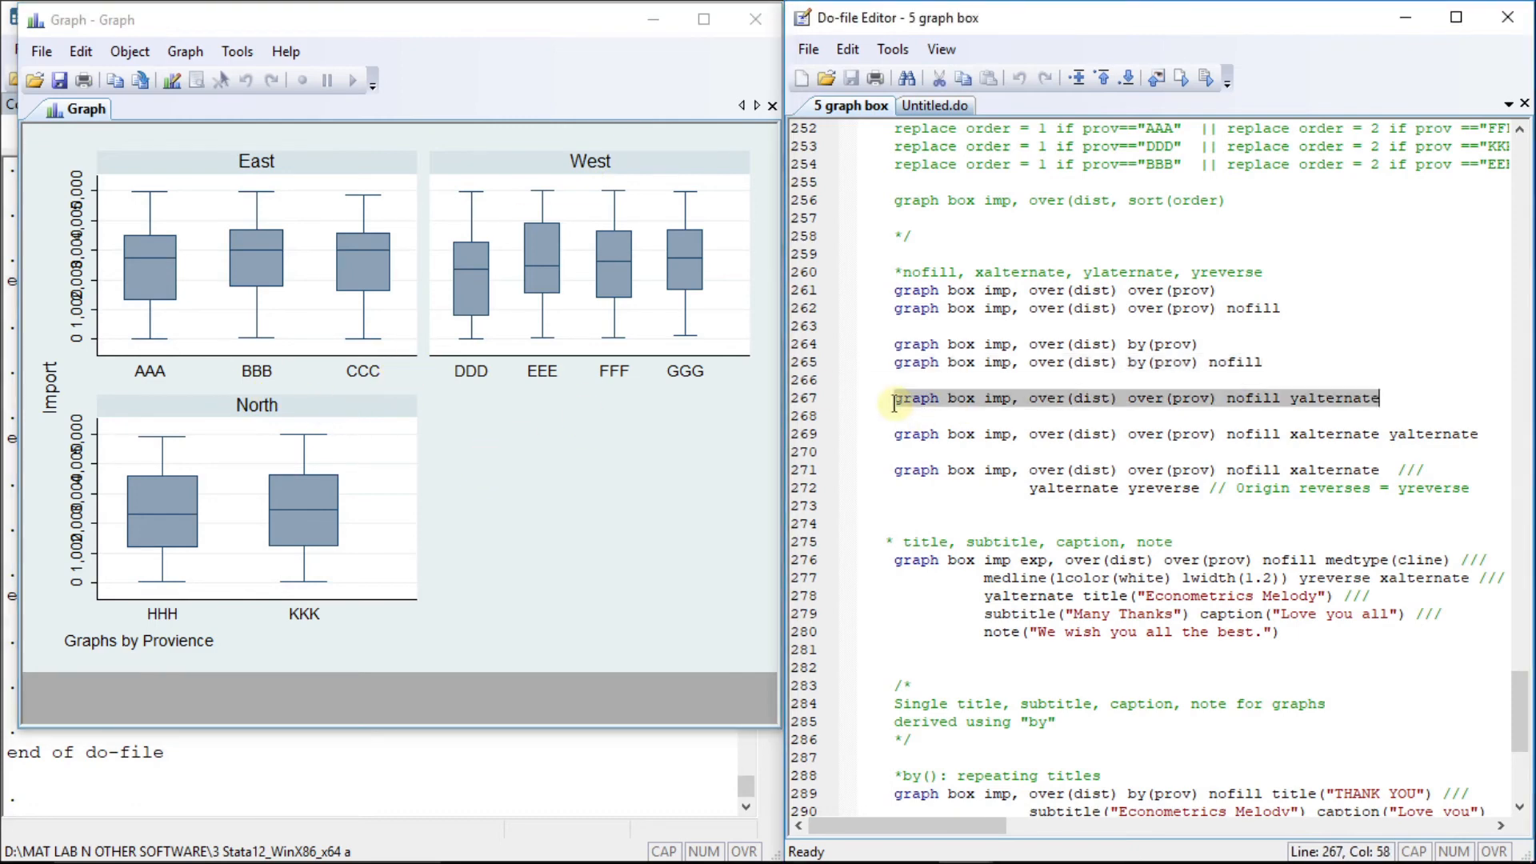
pyautogui.hotkey('ctrl', 'd')
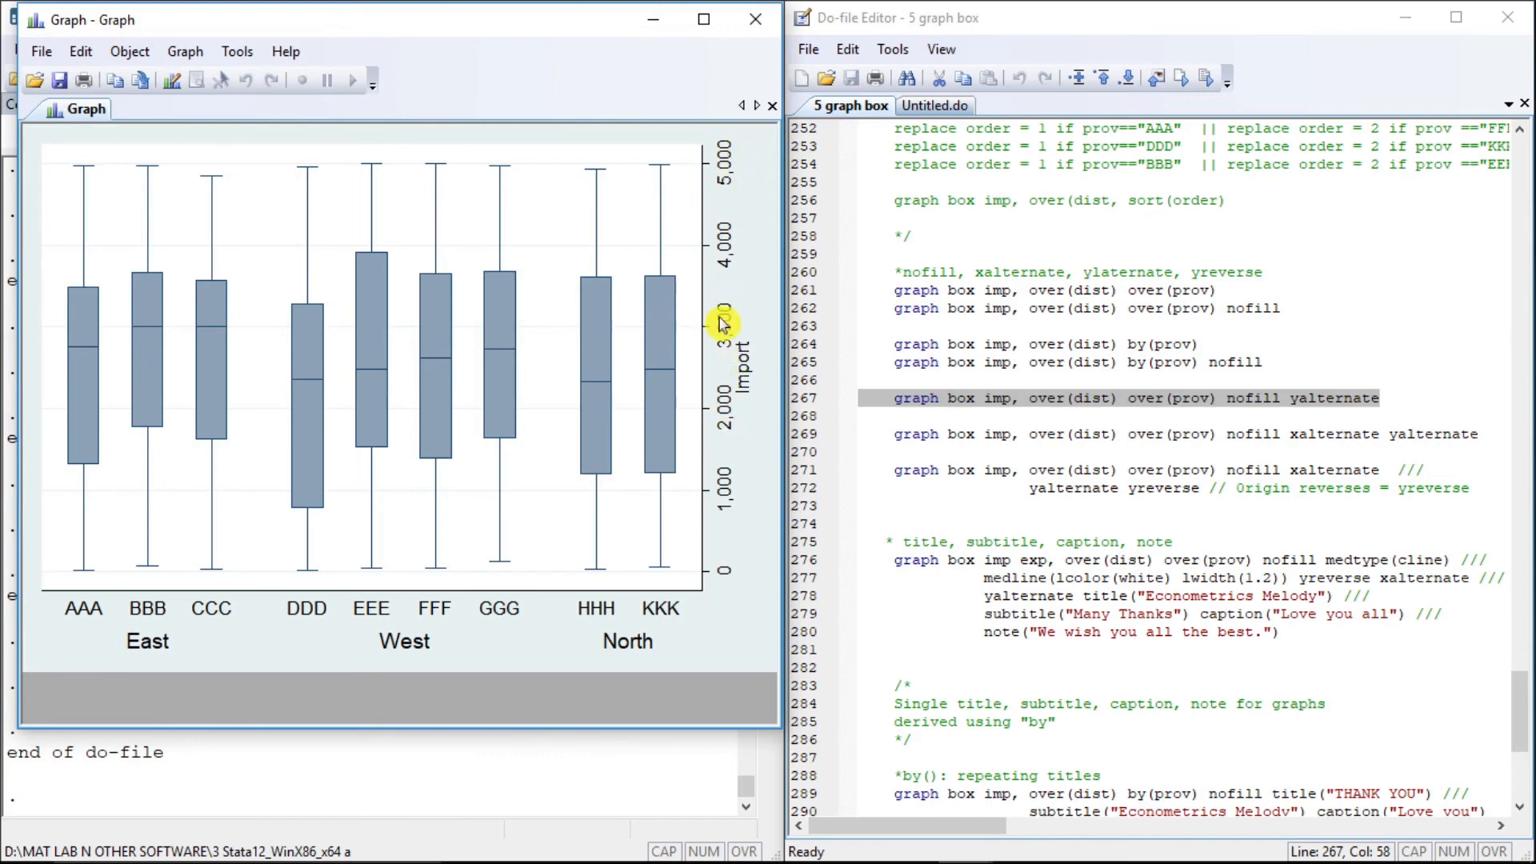
# Run the imp box plot over dist and over prov with nofill, xalternate and yalternate.
pyautogui.click(889, 437)
pyautogui.hotkey('shift', 'End')
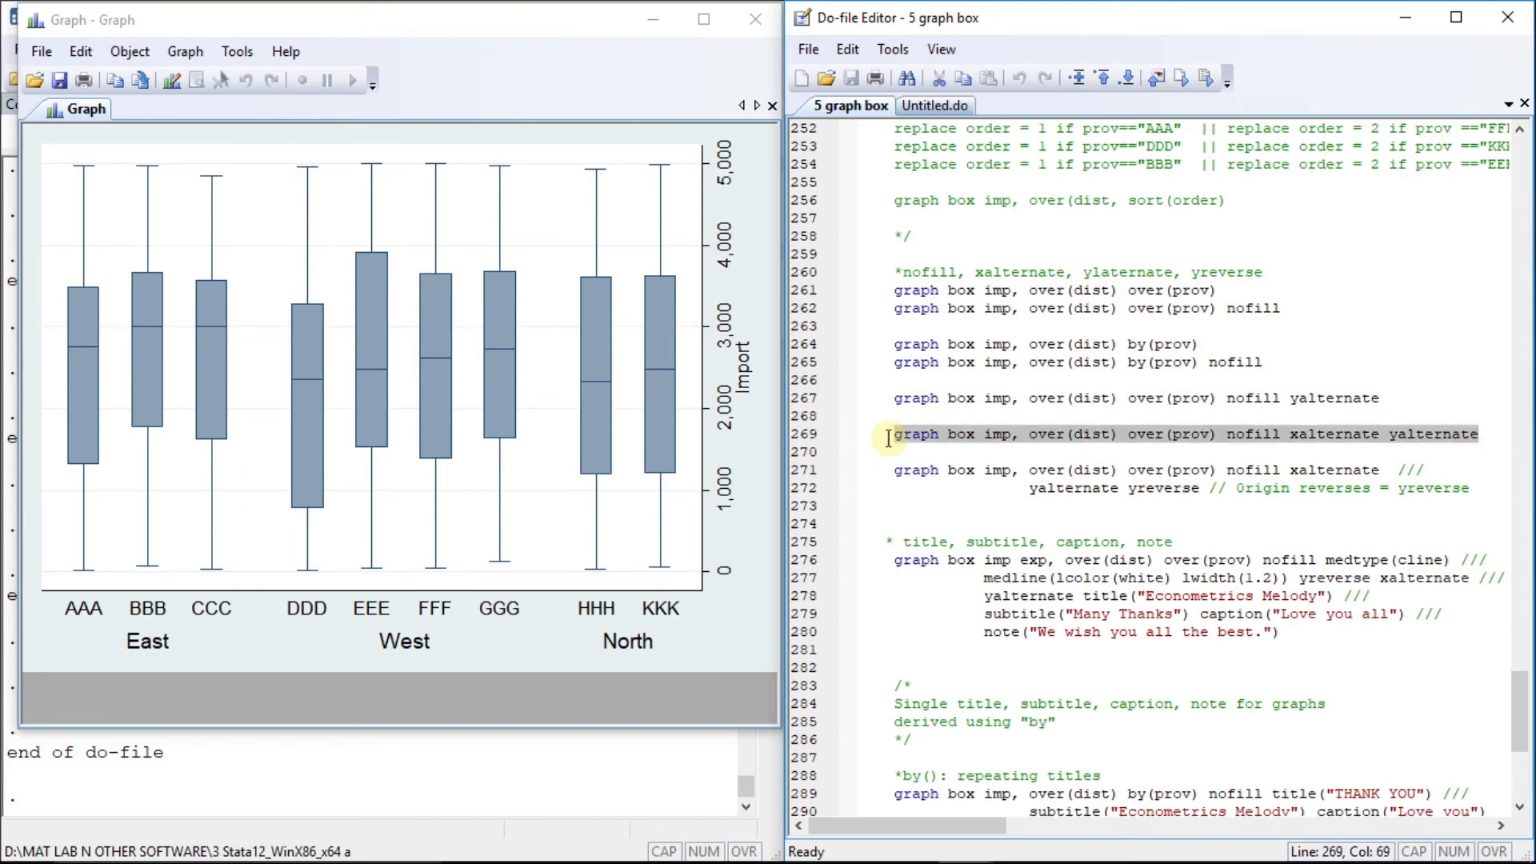
pyautogui.hotkey('ctrl', 'd')
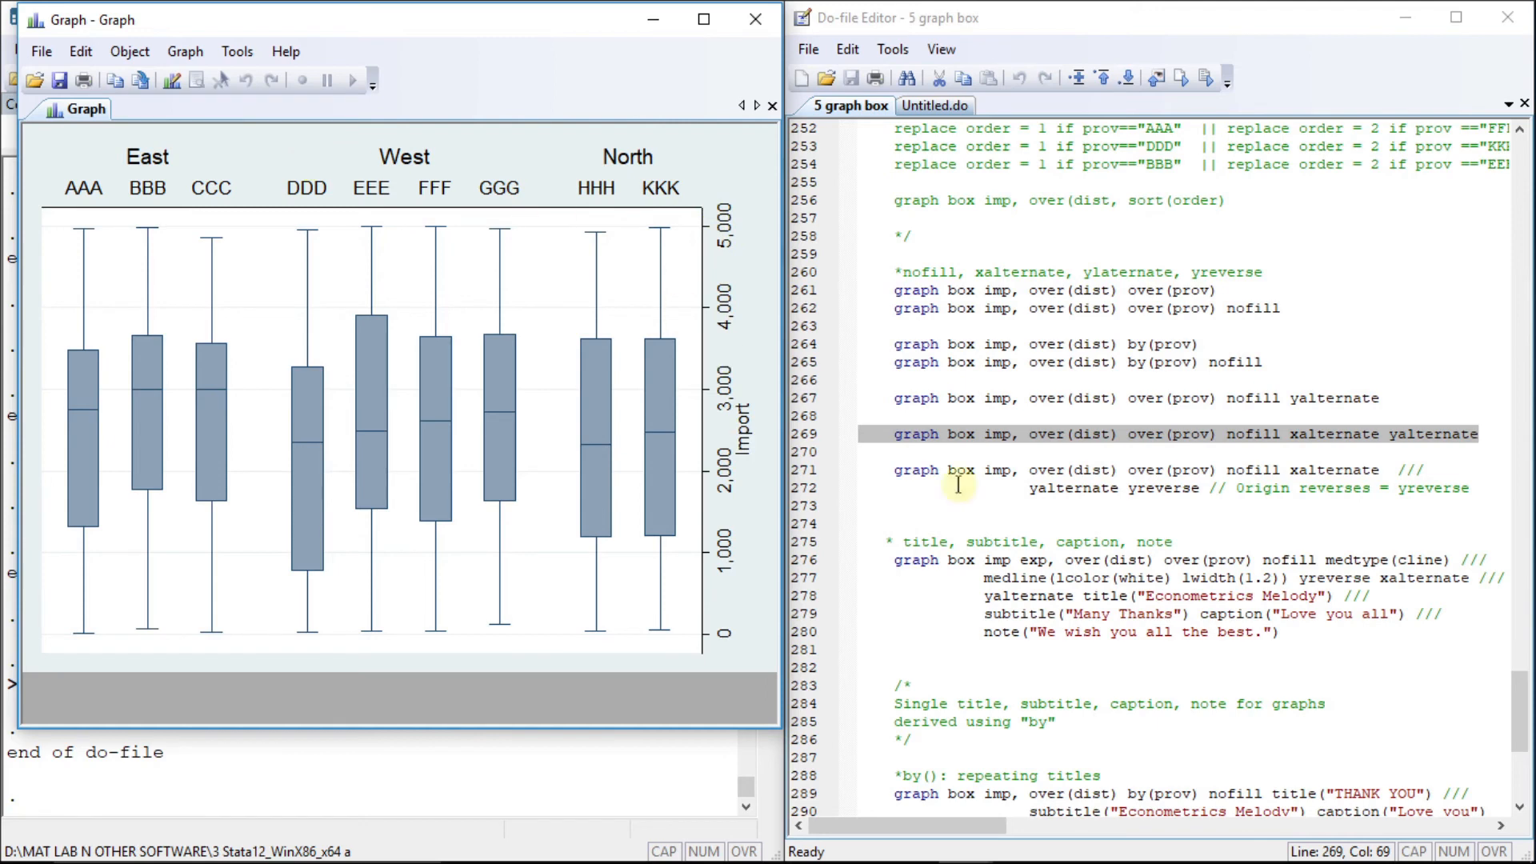
# Run the two-line imp box plot over dist and over prov with nofill, xalternate, yalternate and yreverse.
pyautogui.click(896, 473)
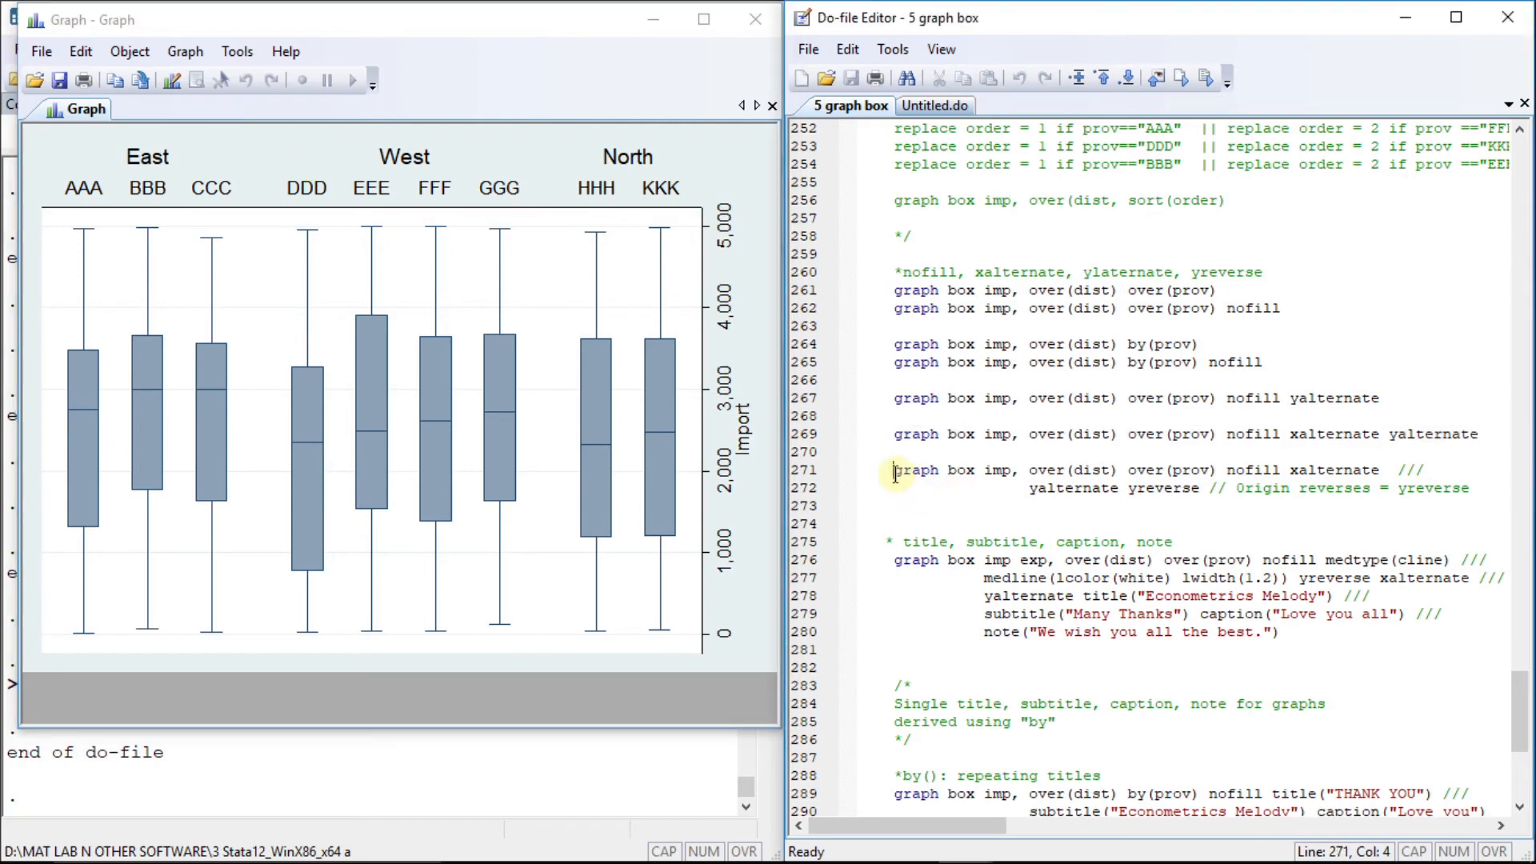
pyautogui.hotkey('shift', 'Down')
pyautogui.hotkey('shift', 'Down')
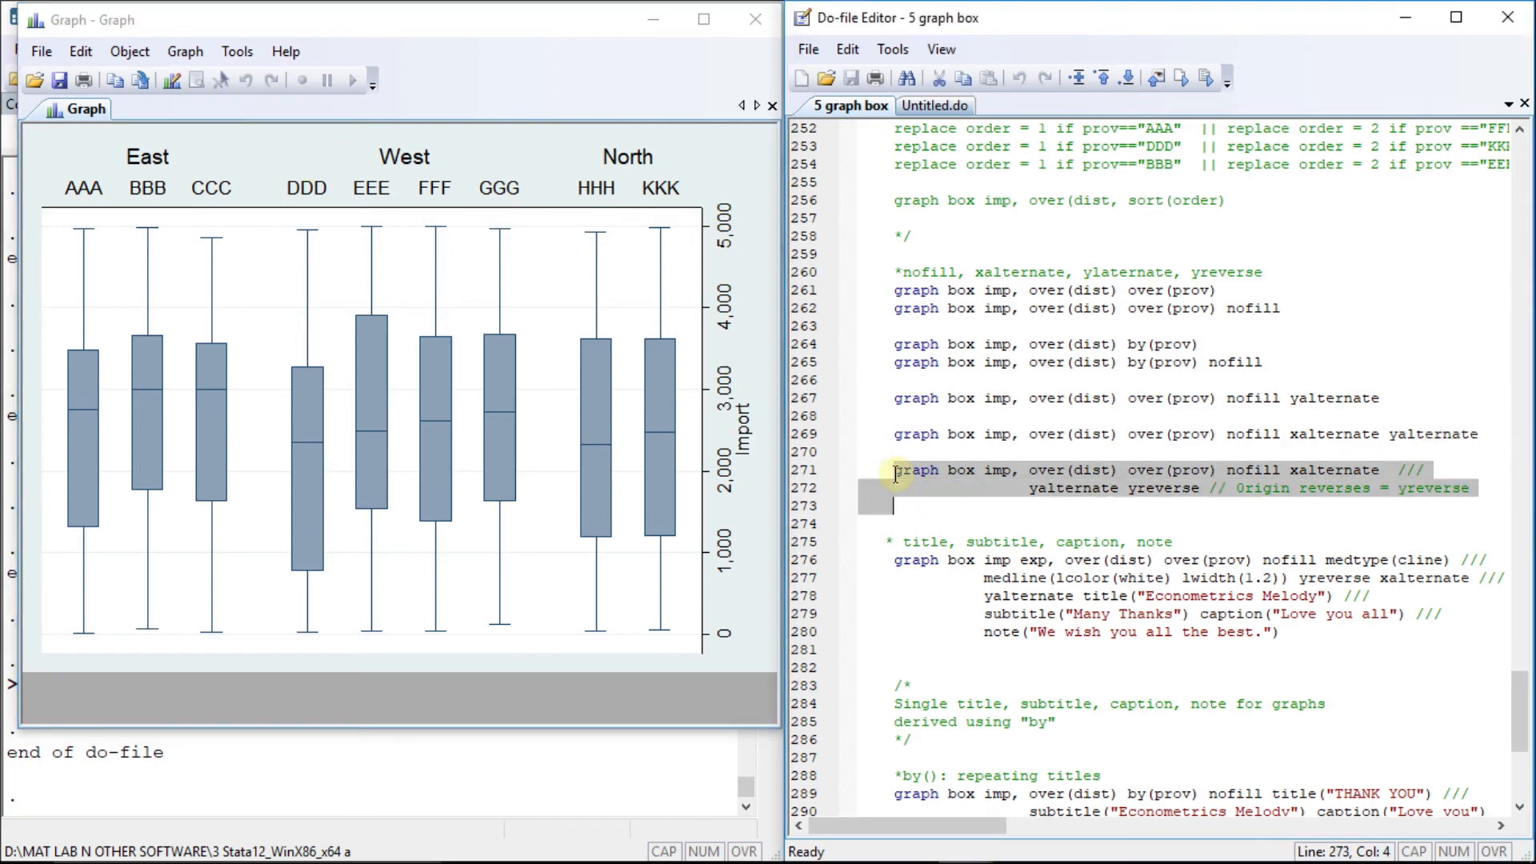
pyautogui.hotkey('shift', 'End')
pyautogui.hotkey('ctrl', 'd')
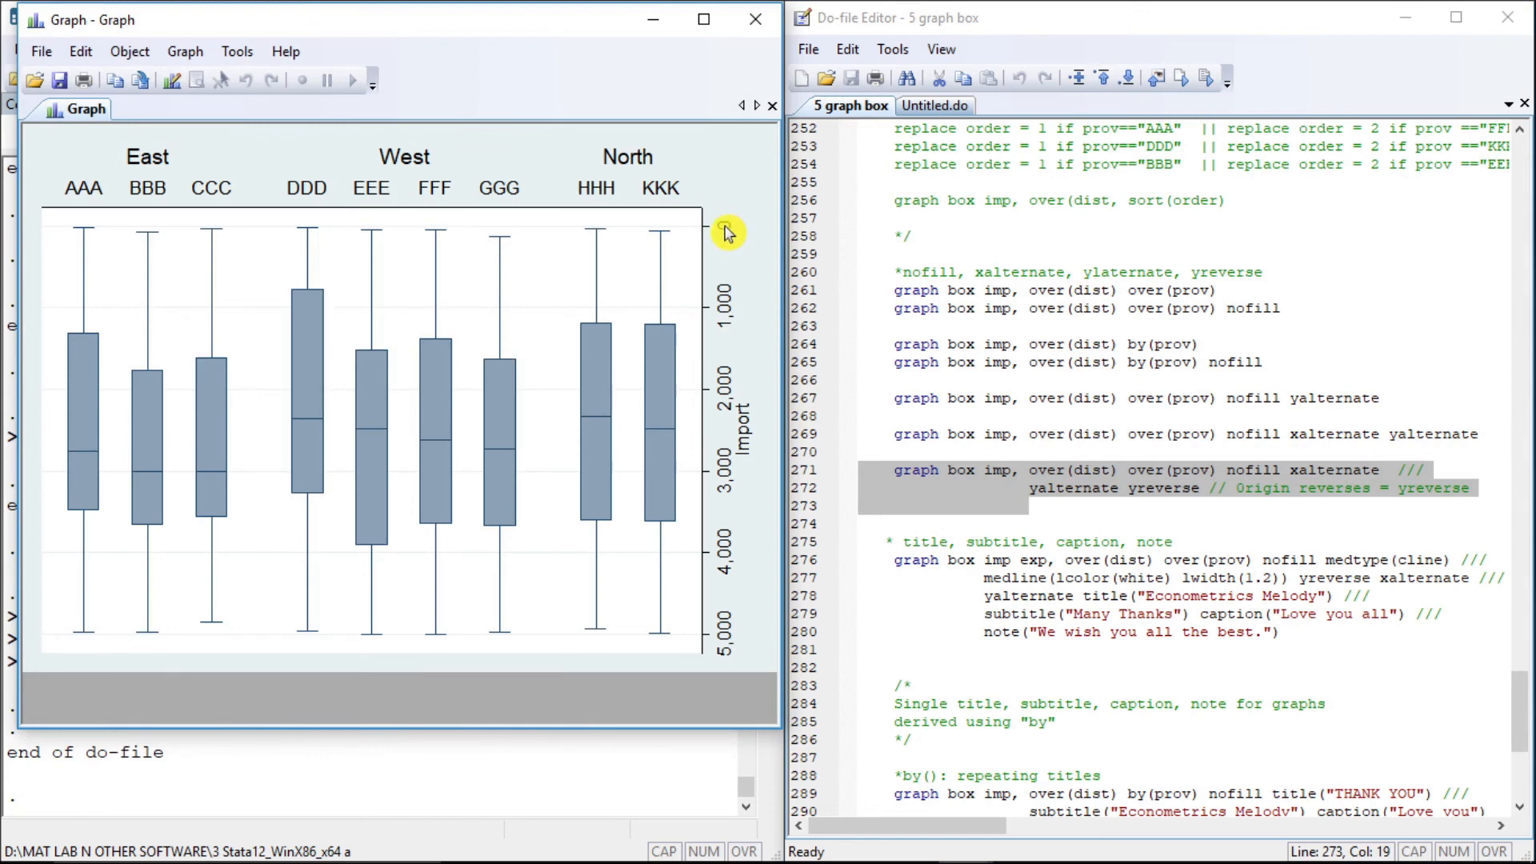
# Run the imp and exp box plot with title "Econometrics Melody", subtitle "Many Thanks", caption "Love you all" and note "We wish you all the best.".
pyautogui.click(896, 562)
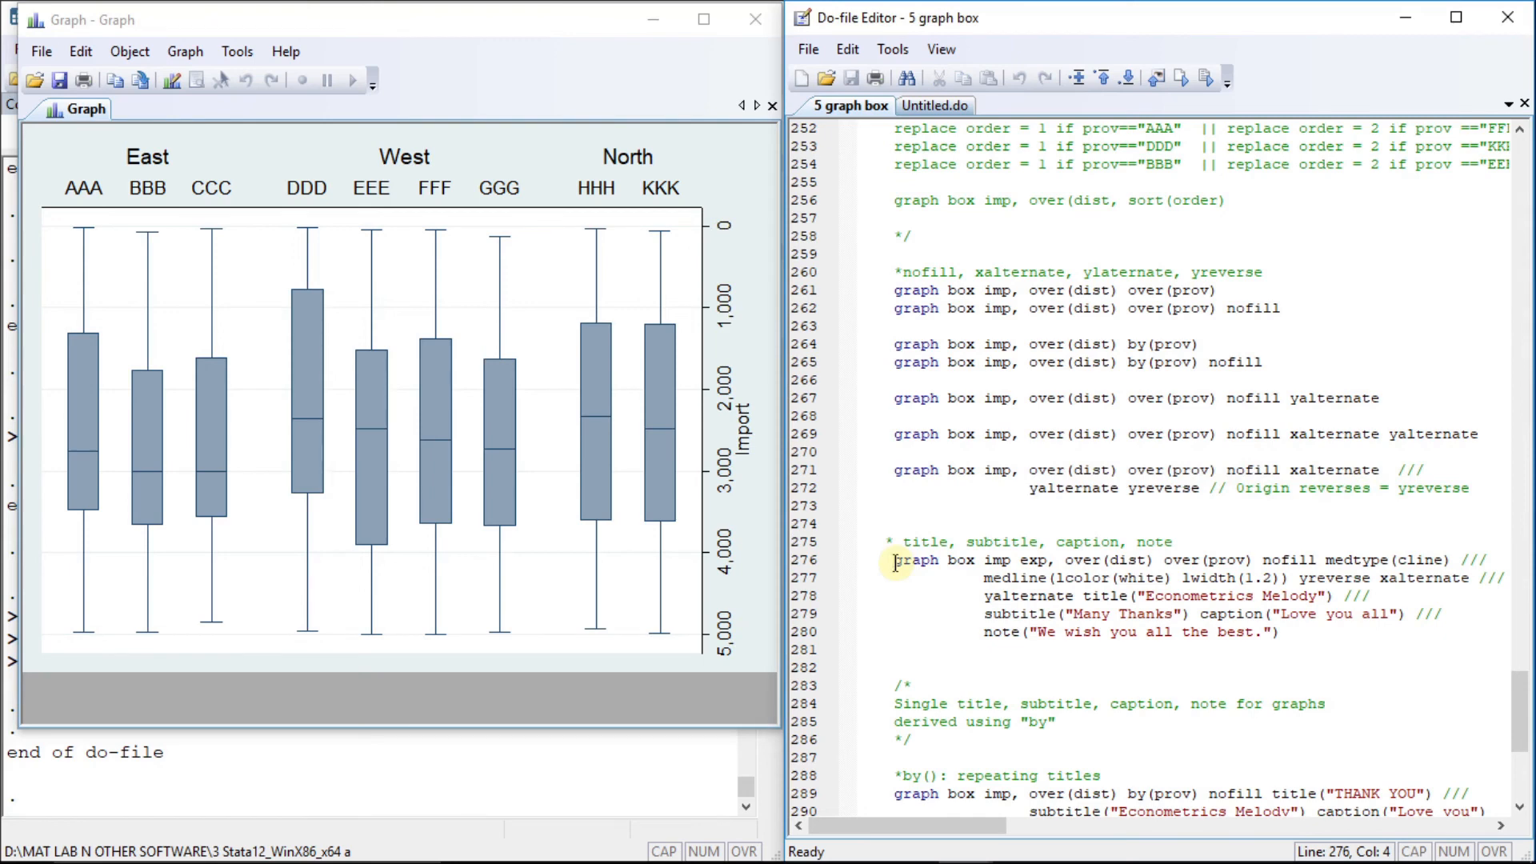
pyautogui.hotkey('shift', 'Down')
pyautogui.hotkey('shift', 'Down')
pyautogui.hotkey('shift', 'Down')
pyautogui.hotkey('shift', 'Down')
pyautogui.hotkey('shift', 'Down')
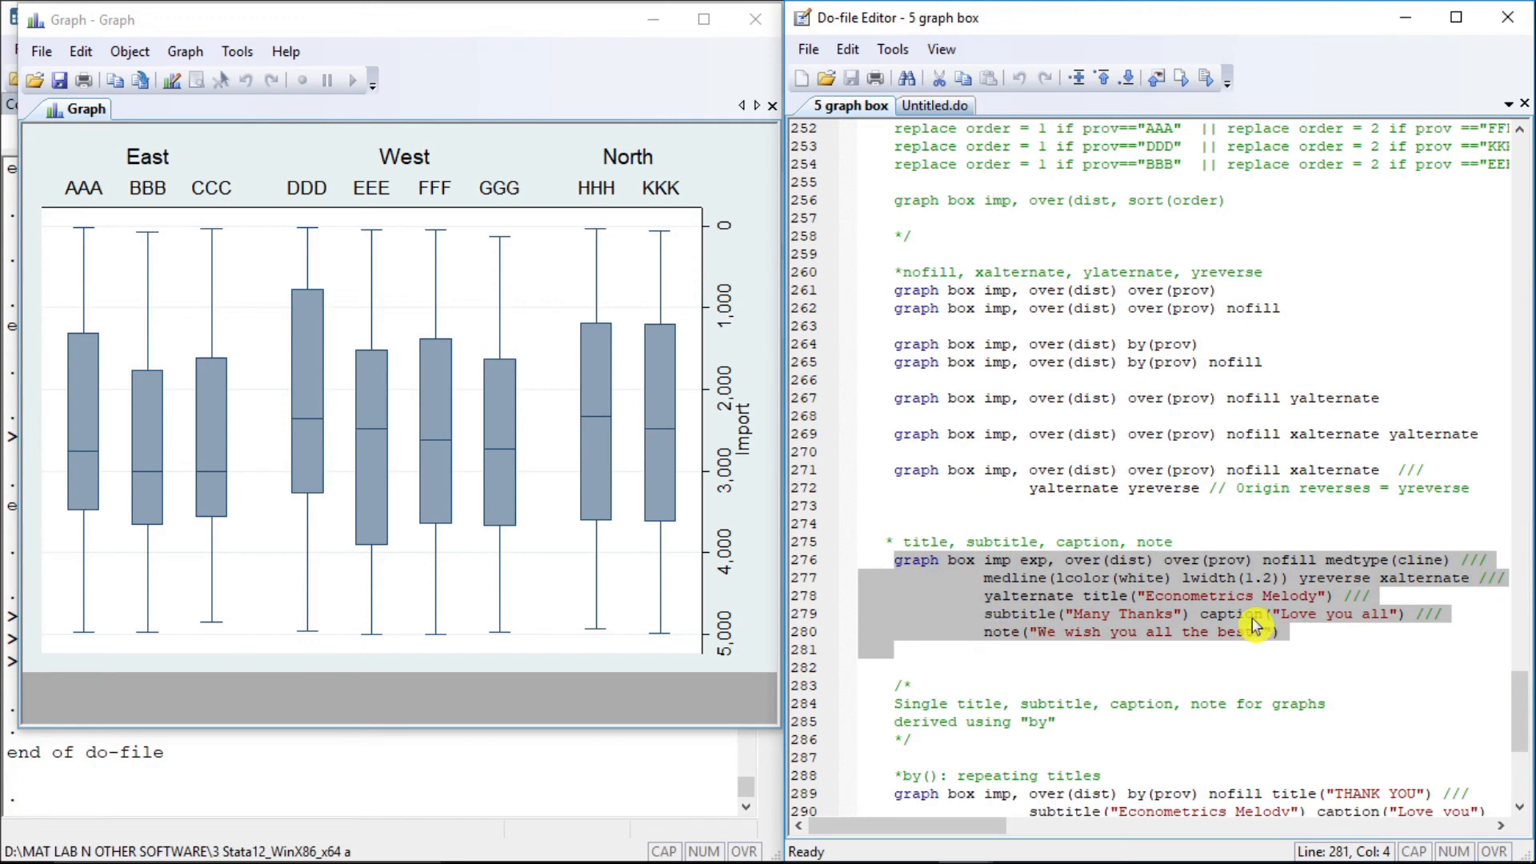
pyautogui.hotkey('ctrl', 'd')
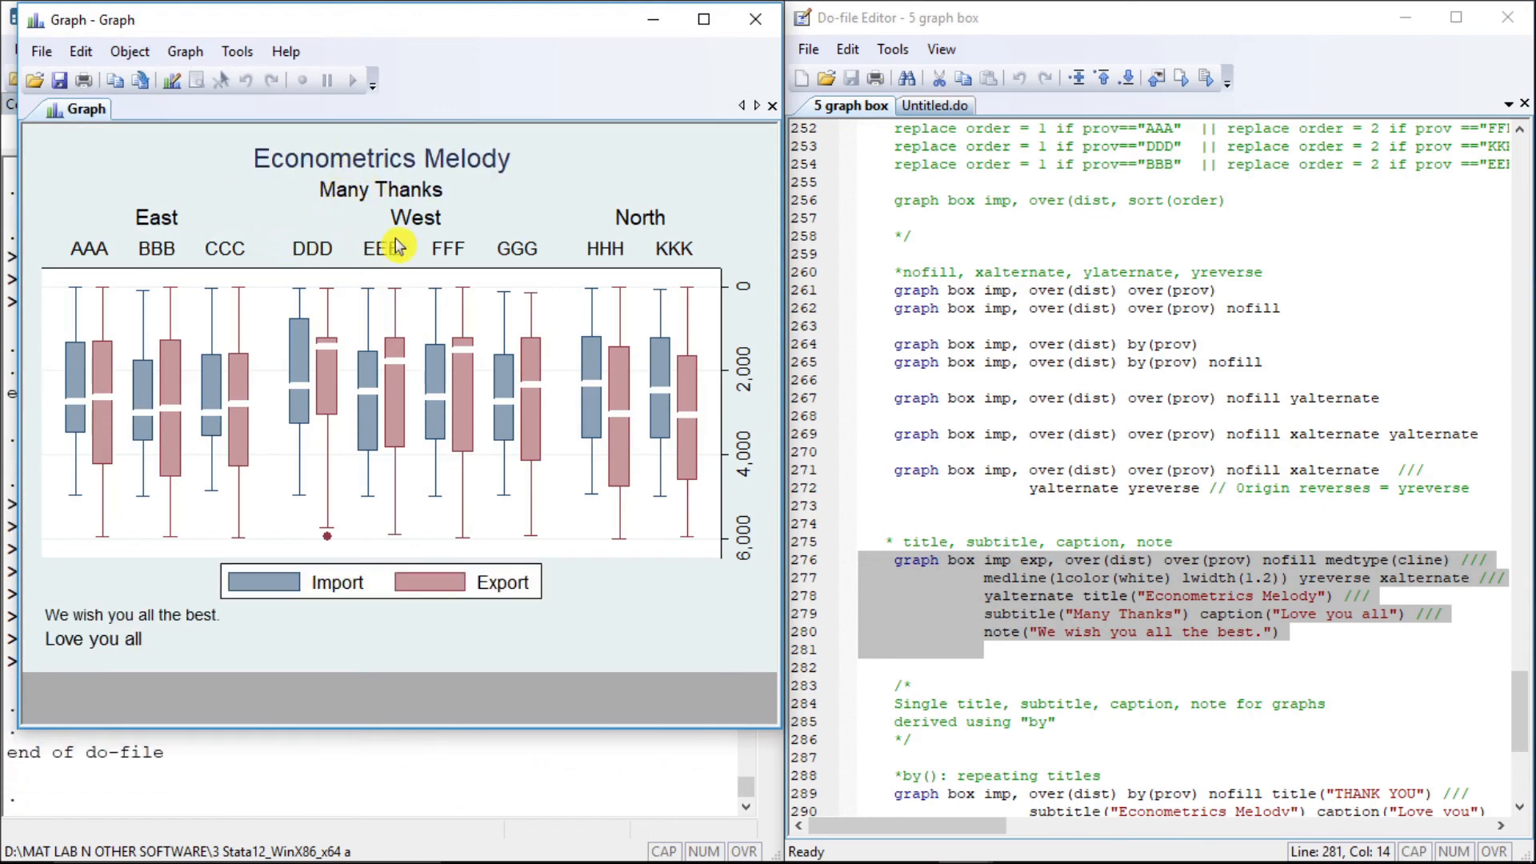
# Run the by(prov) nofill box plot from the repeating titles section, with title "THANK YOU", subtitle "Econometrics Melody" and caption "Love you".
pyautogui.click(891, 721)
pyautogui.press('Down')
pyautogui.press('Down')
pyautogui.press('Down')
pyautogui.press('Down')
pyautogui.press('Down')
pyautogui.press('Down')
pyautogui.press('Down')
pyautogui.press('Down')
pyautogui.press('Down')
pyautogui.press('Down')
pyautogui.press('Down')
pyautogui.press('Down')
pyautogui.press('Down')
pyautogui.press('Down')
pyautogui.press('Down')
pyautogui.press('Down')
pyautogui.press('Down')
pyautogui.press('Down')
pyautogui.press('Down')
pyautogui.press('Down')
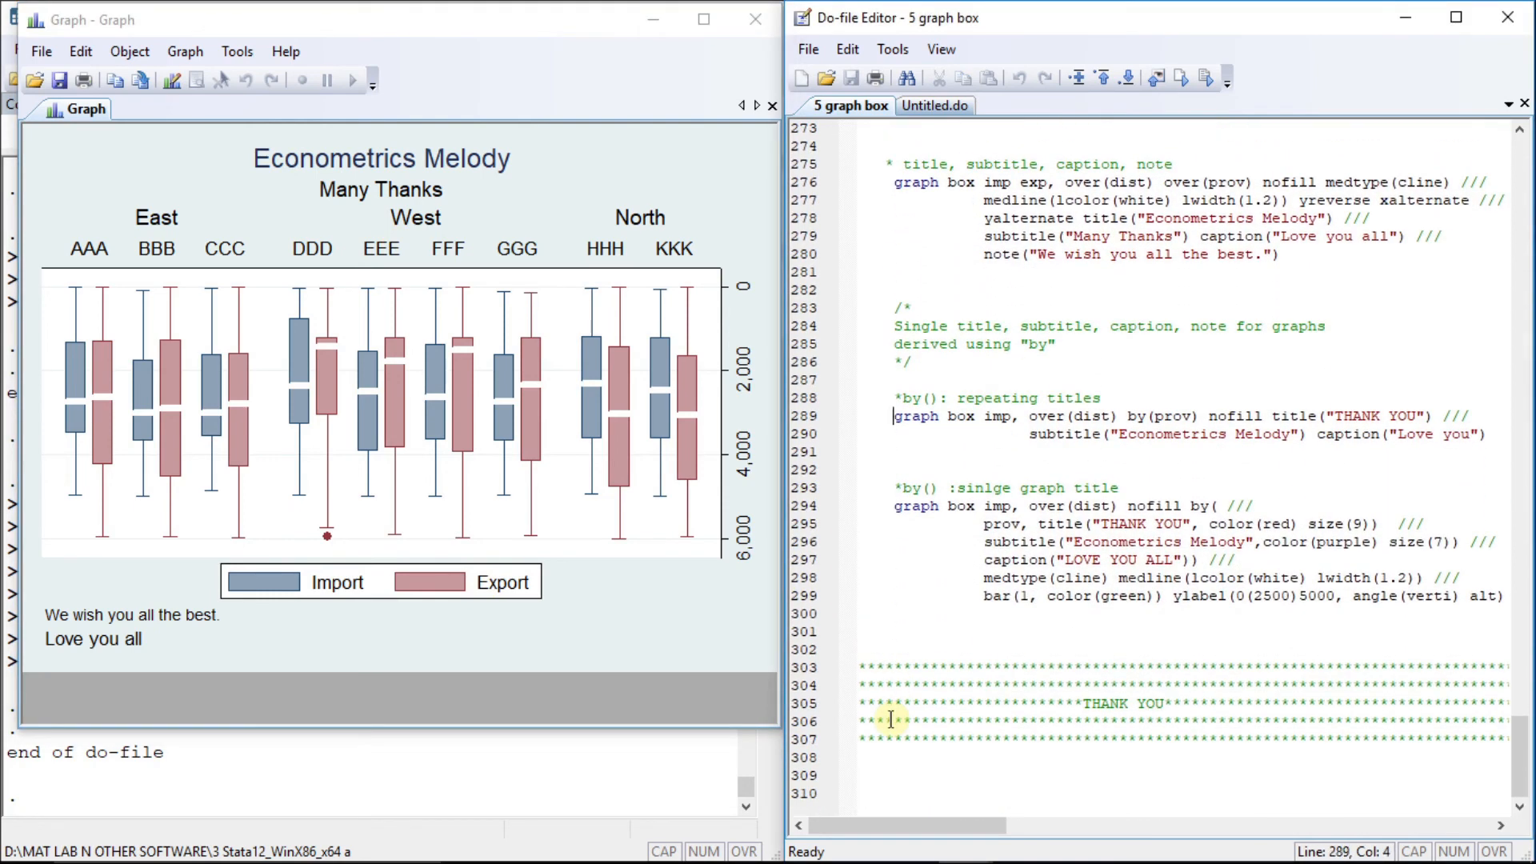
pyautogui.hotkey('shift', 'Down')
pyautogui.hotkey('shift', 'Down')
pyautogui.hotkey('shift', 'Home')
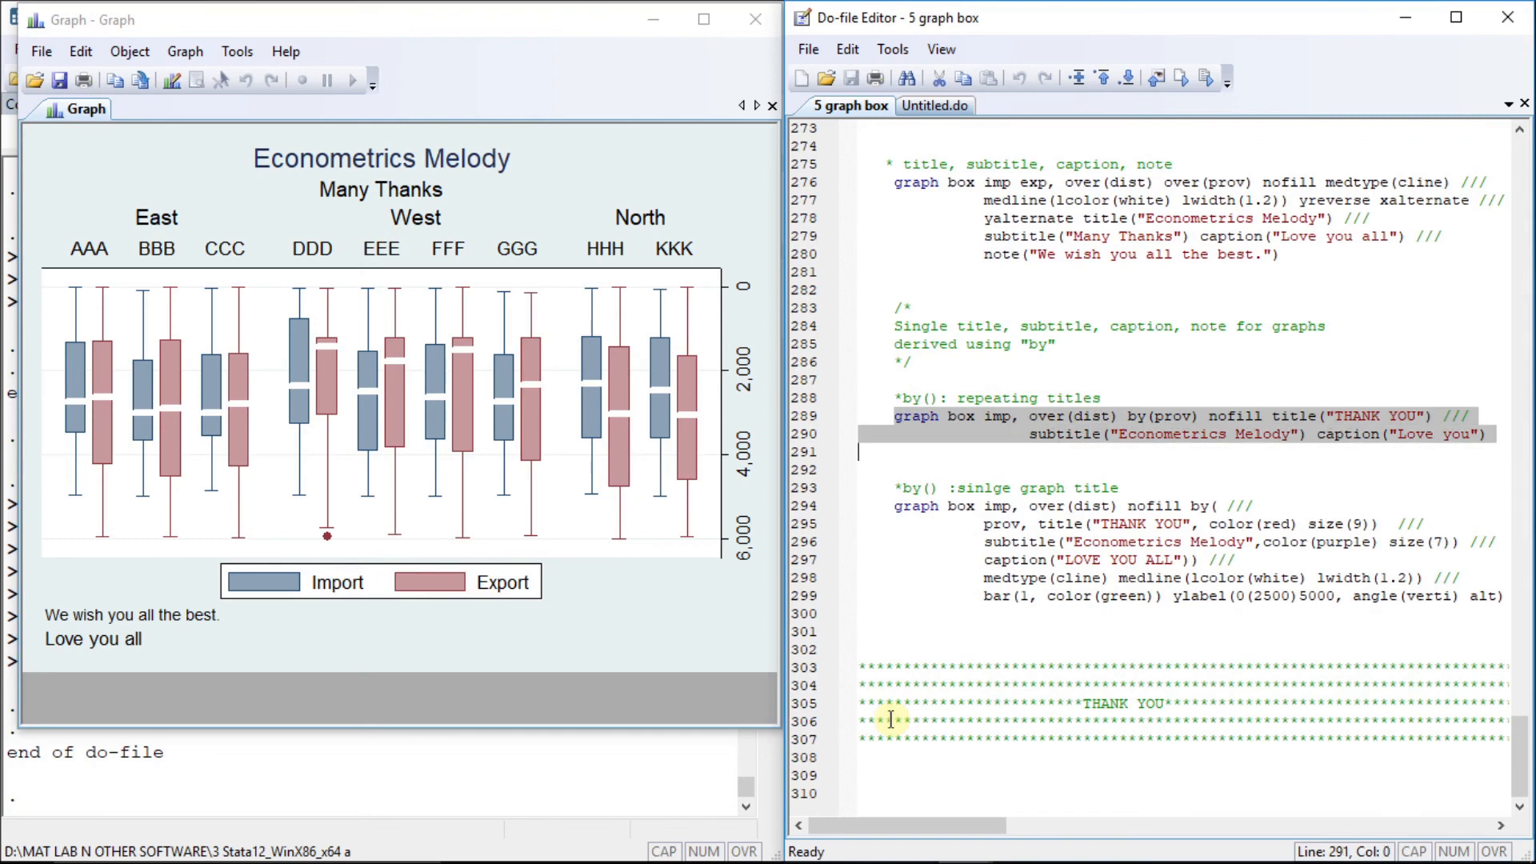
pyautogui.hotkey('ctrl', 'd')
pyautogui.hotkey('shift', 'Left')
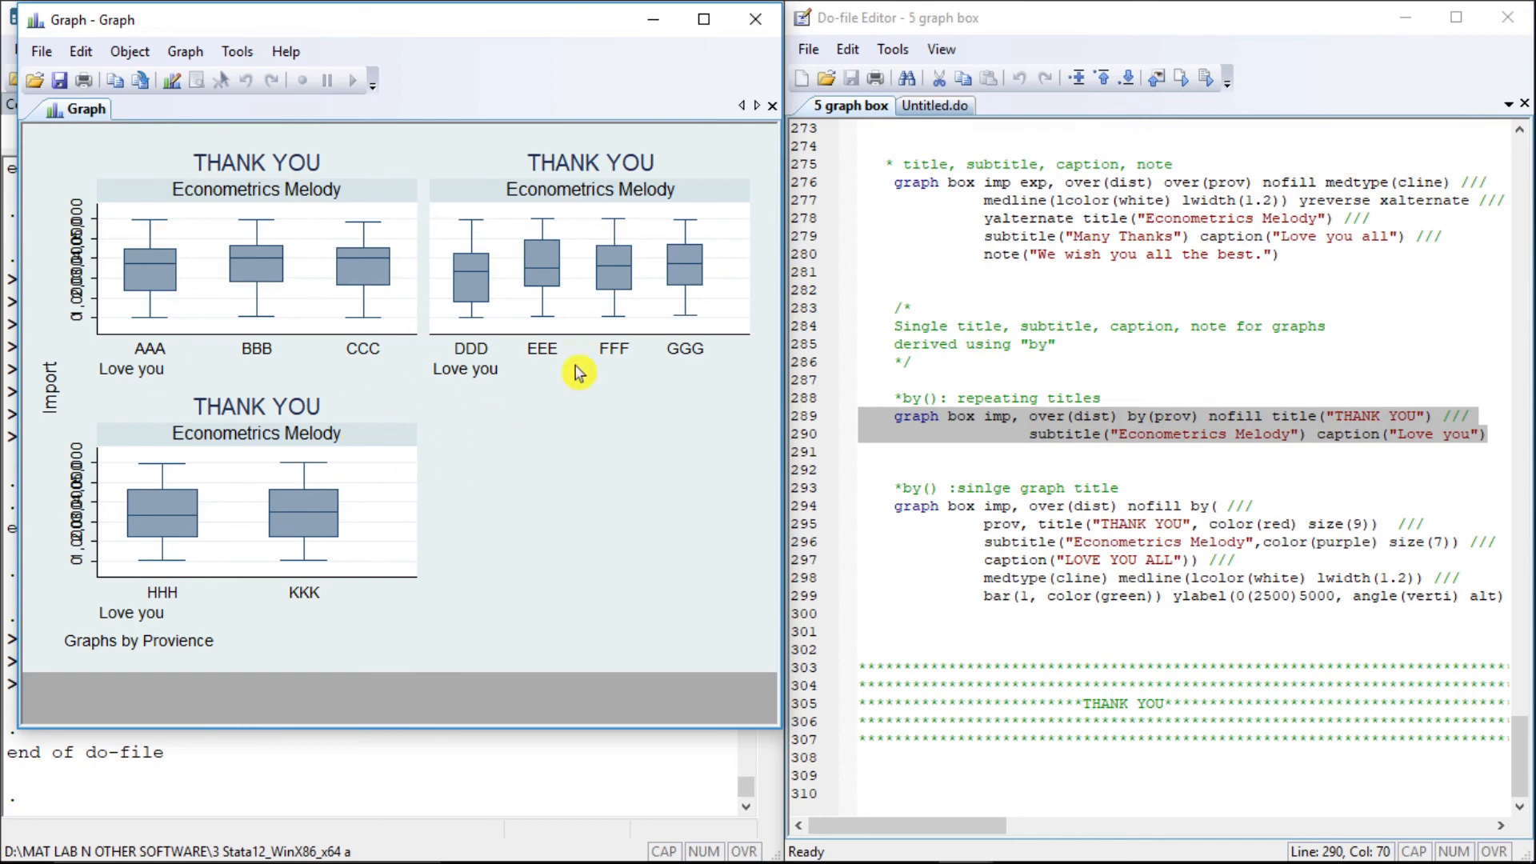
# Examine which title, subtitle and caption options are enclosed in by() in the single graph title command.
pyautogui.click(889, 509)
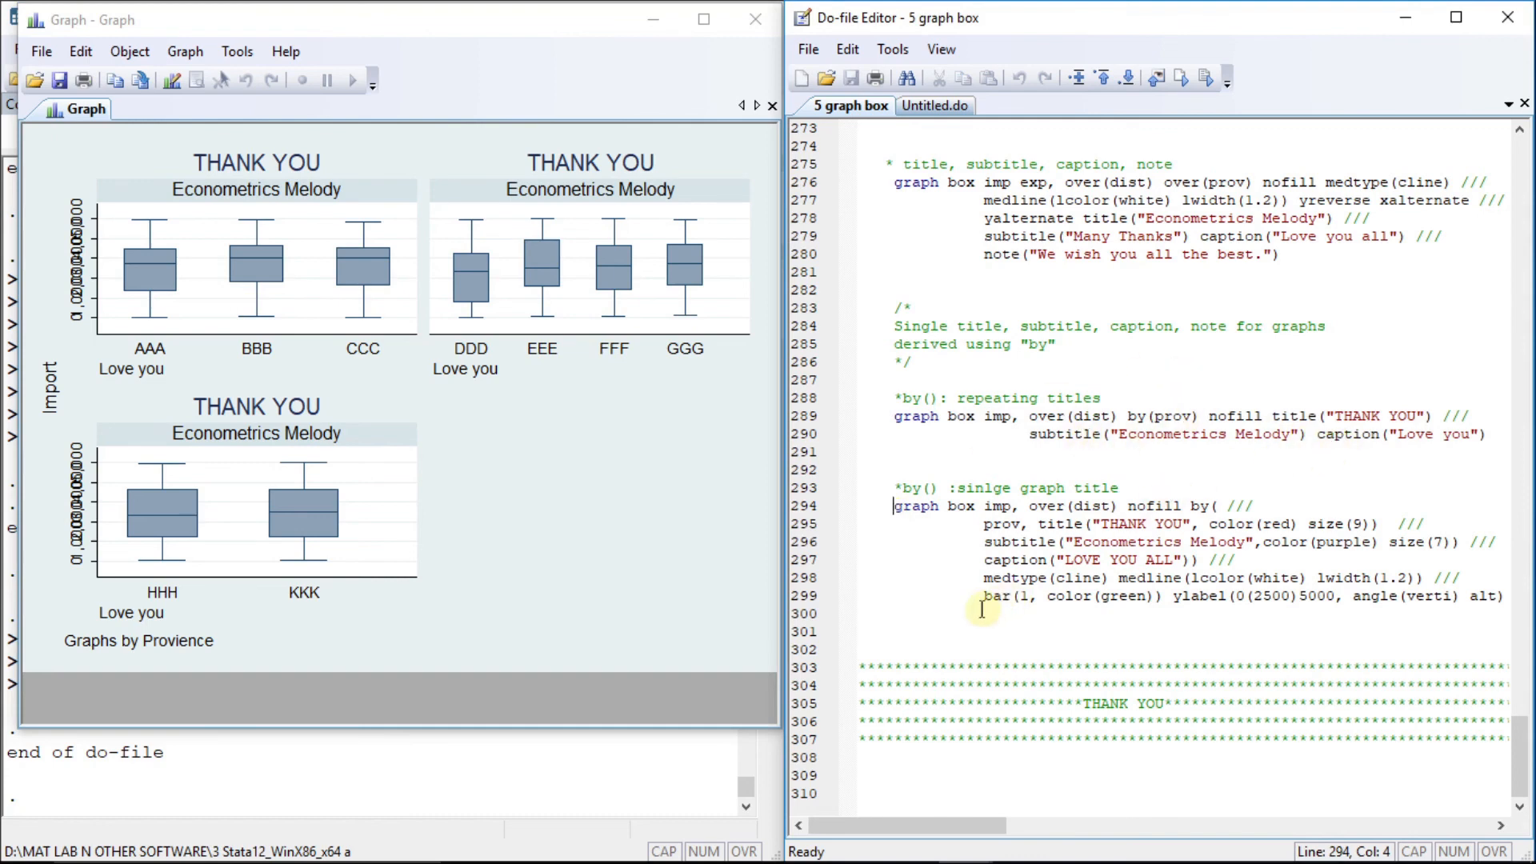
pyautogui.click(1216, 507)
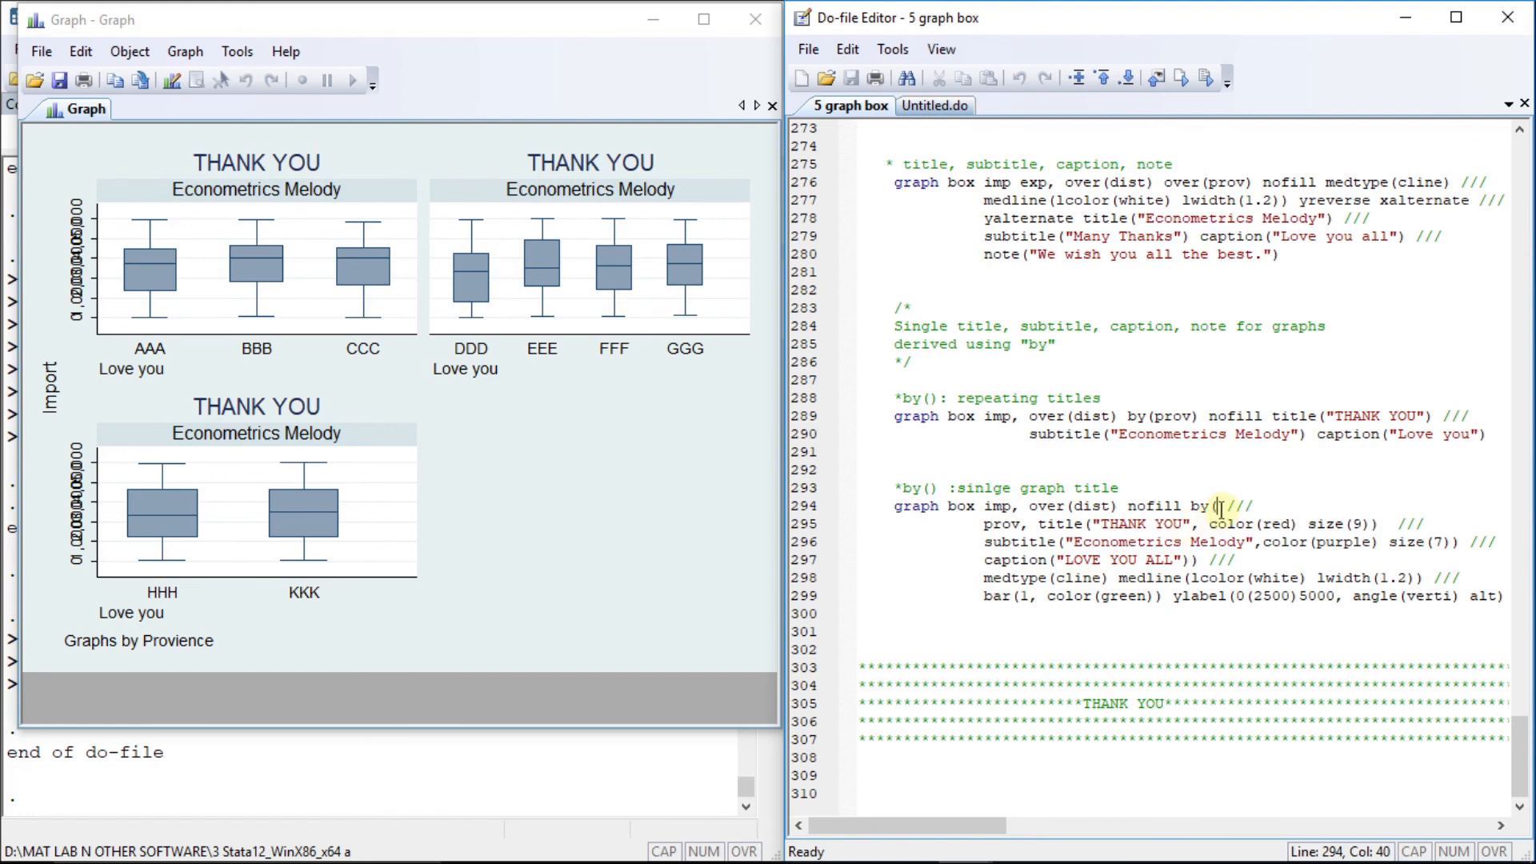
pyautogui.press('Left')
pyautogui.press('Left')
pyautogui.press('Left')
pyautogui.press('Left')
pyautogui.press('Left')
pyautogui.press('Left')
pyautogui.press('Left')
pyautogui.press('Left')
pyautogui.press('Left')
pyautogui.press('Left')
pyautogui.press('Left')
pyautogui.press('Left')
pyautogui.press('Left')
pyautogui.press('Left')
pyautogui.press('Left')
pyautogui.hotkey('shift', 'Down')
pyautogui.hotkey('shift', 'Down')
pyautogui.hotkey('shift', 'Down')
pyautogui.hotkey('shift', 'Down')
pyautogui.hotkey('shift', 'End')
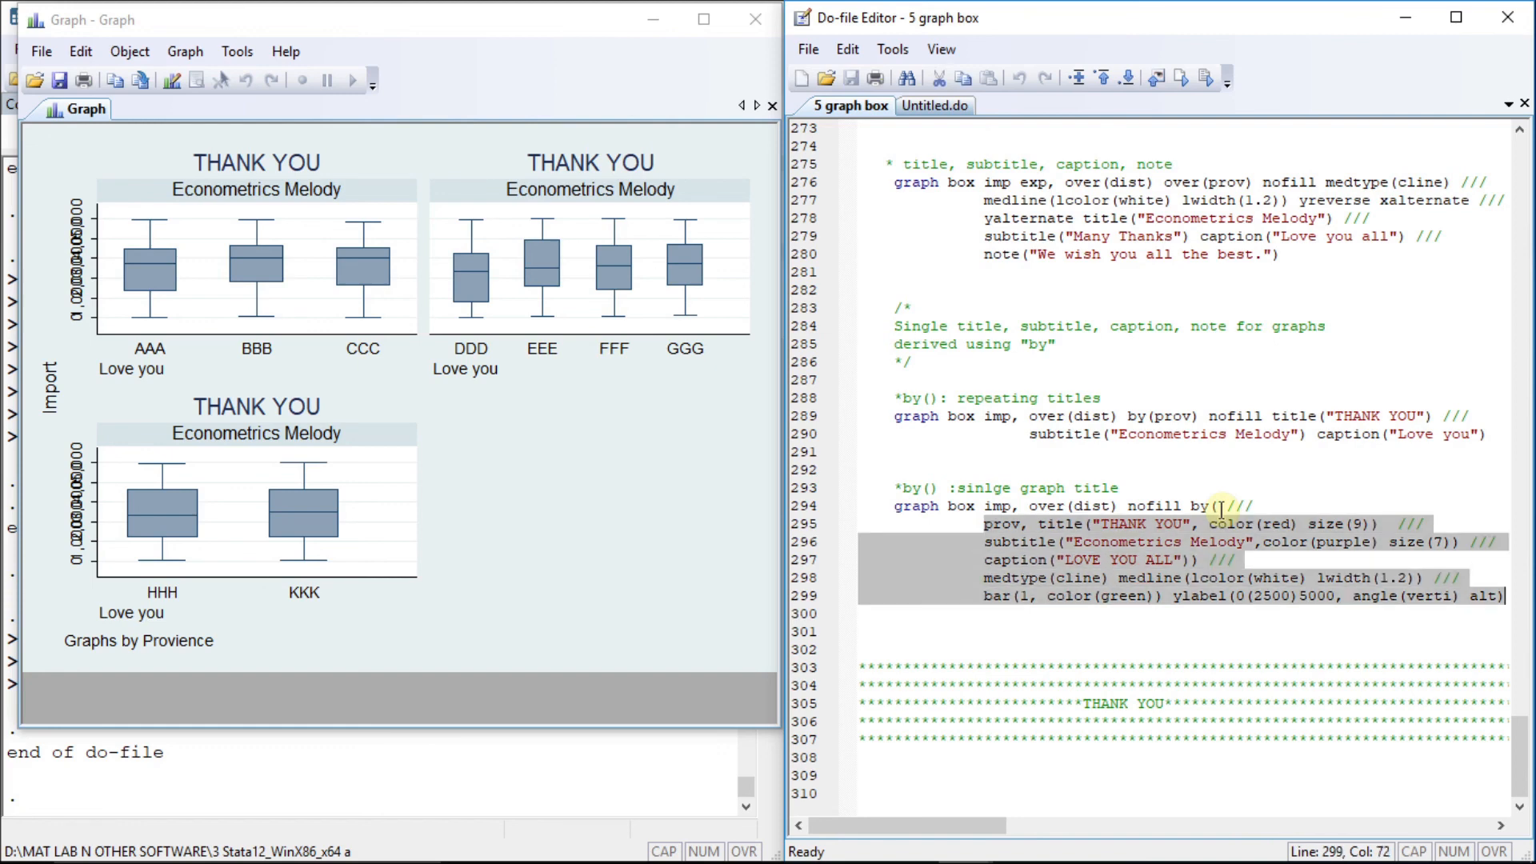
pyautogui.hotkey('shift', 'Left')
pyautogui.hotkey('shift', 'Up')
pyautogui.hotkey('shift', 'Left')
pyautogui.hotkey('shift', 'Left')
pyautogui.hotkey('shift', 'Left')
pyautogui.hotkey('shift', 'Left')
pyautogui.hotkey('shift', 'Left')
pyautogui.hotkey('shift', 'Left')
pyautogui.hotkey('shift', 'Left')
pyautogui.hotkey('shift', 'Left')
pyautogui.hotkey('shift', 'Left')
pyautogui.hotkey('shift', 'Left')
pyautogui.hotkey('shift', 'Left')
pyautogui.hotkey('shift', 'Left')
pyautogui.hotkey('shift', 'Left')
pyautogui.hotkey('shift', 'Left')
pyautogui.hotkey('shift', 'Left')
pyautogui.hotkey('shift', 'Left')
pyautogui.hotkey('shift', 'Left')
pyautogui.hotkey('shift', 'Left')
pyautogui.hotkey('shift', 'Left')
pyautogui.hotkey('shift', 'Left')
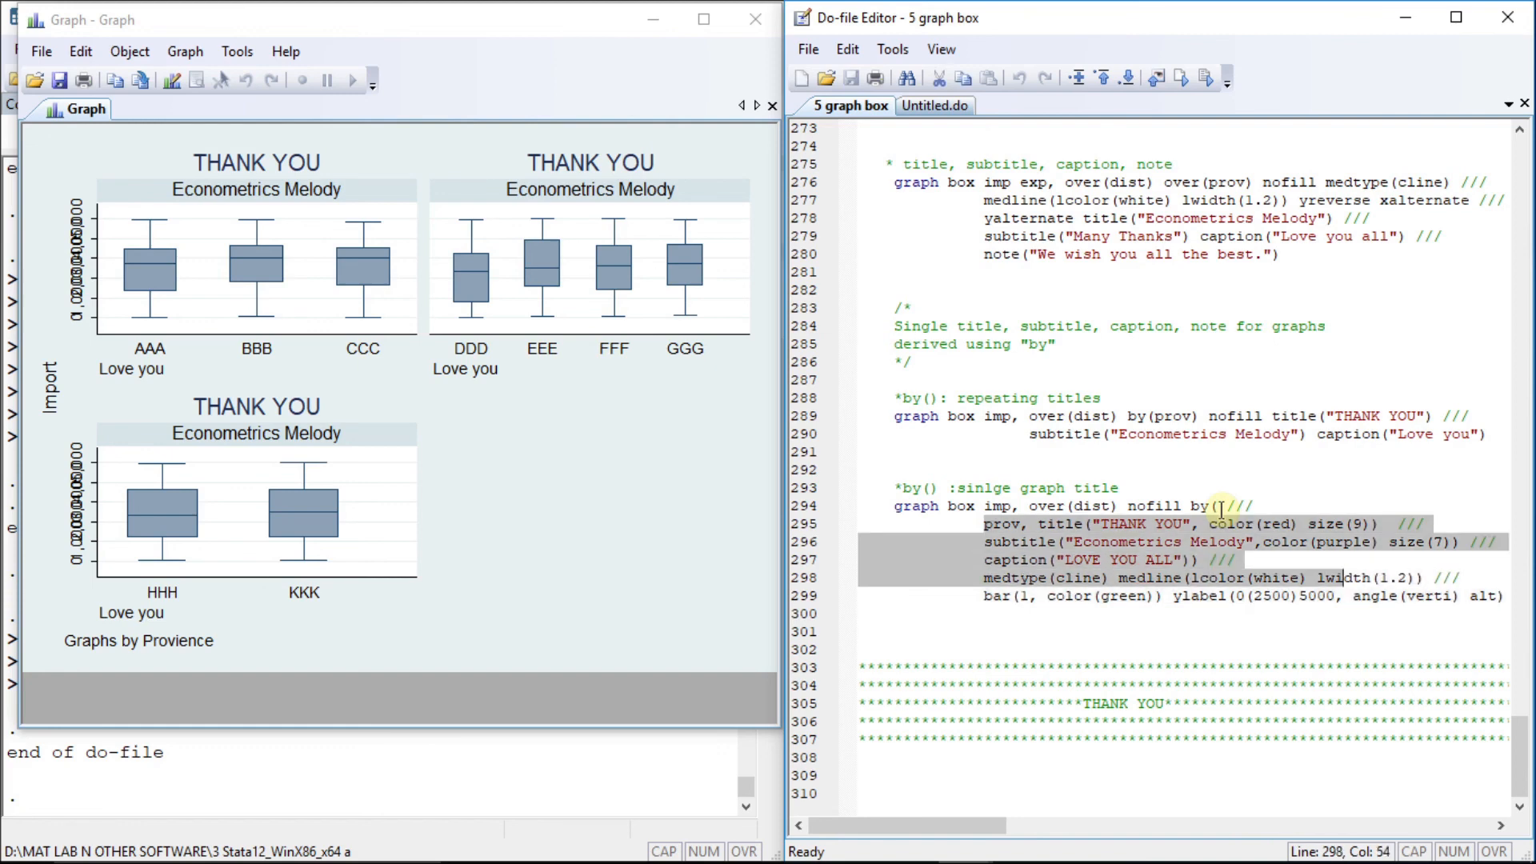
pyautogui.hotkey('shift', 'Right')
pyautogui.hotkey('shift', 'Right')
pyautogui.hotkey('shift', 'Right')
pyautogui.hotkey('shift', 'Right')
pyautogui.hotkey('shift', 'Right')
pyautogui.hotkey('shift', 'Right')
pyautogui.hotkey('shift', 'Right')
pyautogui.hotkey('shift', 'Right')
pyautogui.hotkey('shift', 'Right')
pyautogui.hotkey('shift', 'Right')
pyautogui.hotkey('shift', 'Right')
pyautogui.hotkey('shift', 'Right')
pyautogui.hotkey('shift', 'Right')
pyautogui.hotkey('shift', 'Right')
pyautogui.hotkey('shift', 'Right')
pyautogui.hotkey('shift', 'Right')
pyautogui.hotkey('shift', 'Right')
pyautogui.hotkey('shift', 'Right')
pyautogui.hotkey('shift', 'Right')
pyautogui.hotkey('shift', 'Right')
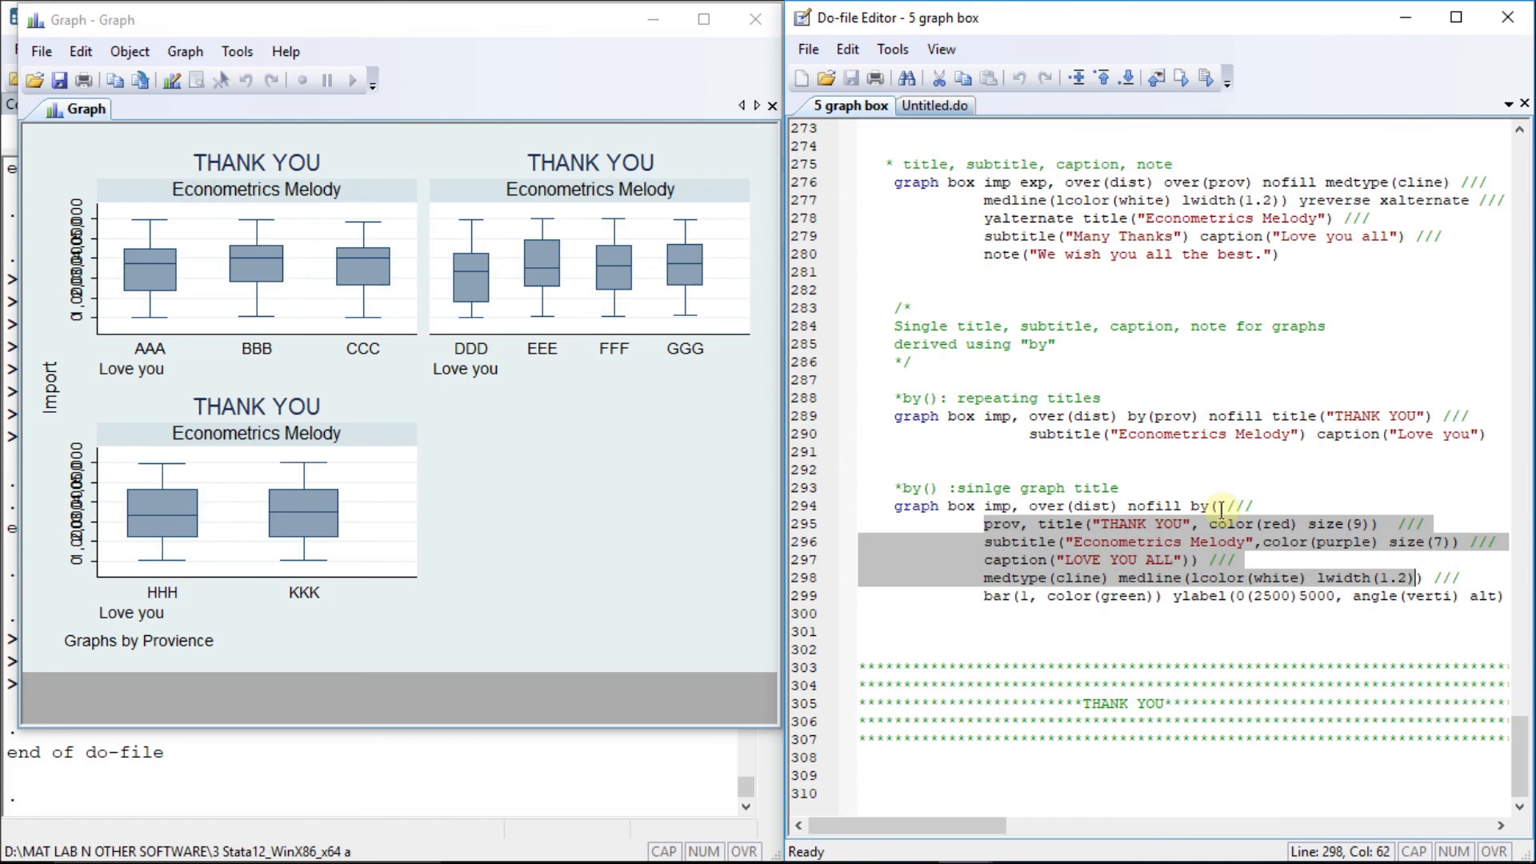
pyautogui.hotkey('shift', 'Up')
pyautogui.hotkey('shift', 'Left')
pyautogui.hotkey('shift', 'Left')
pyautogui.hotkey('shift', 'Left')
pyautogui.hotkey('shift', 'Left')
pyautogui.hotkey('shift', 'Left')
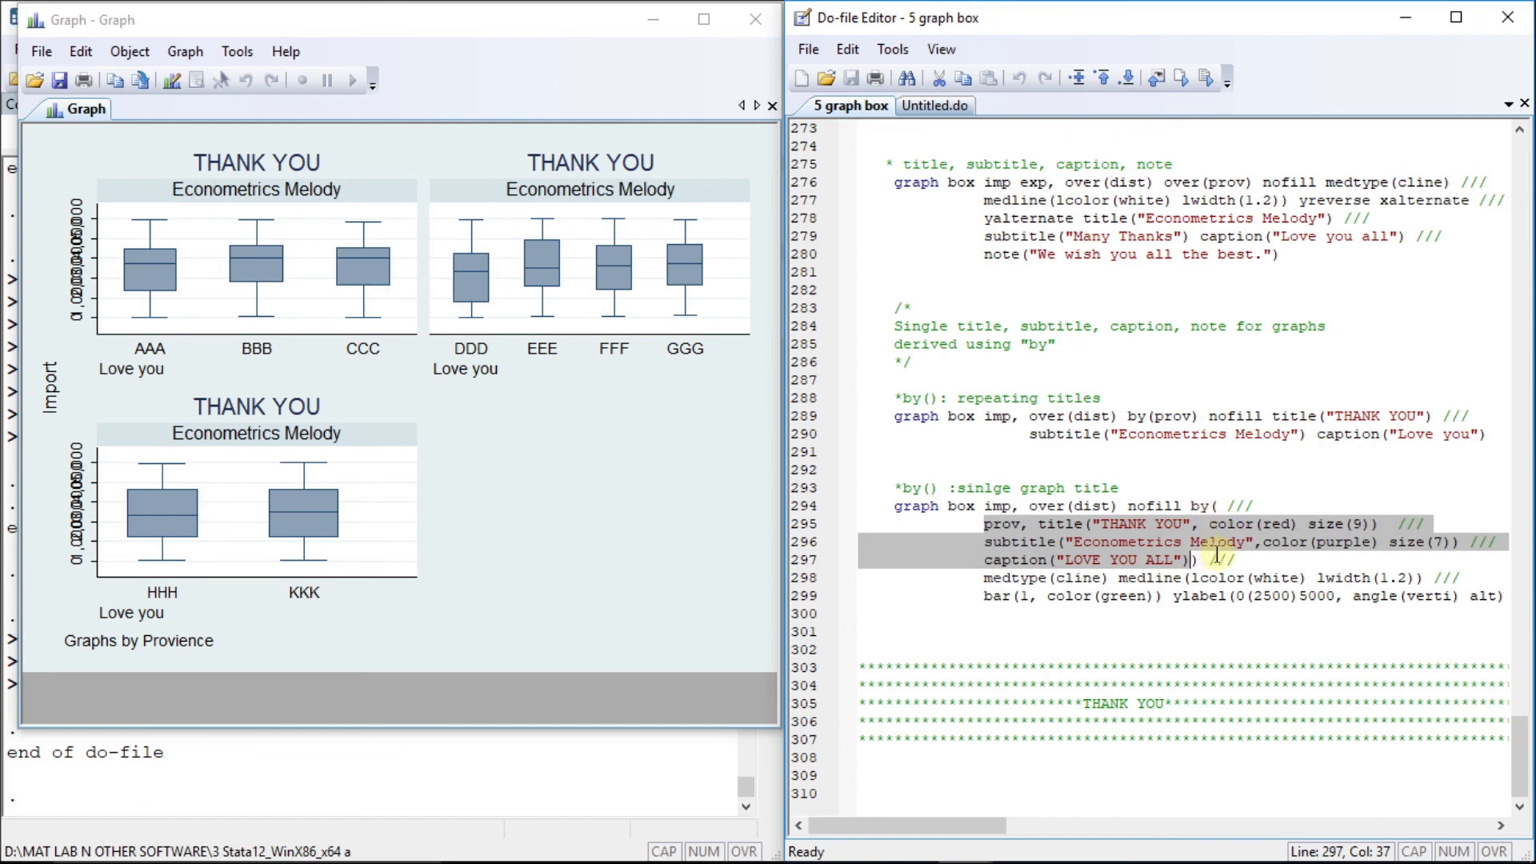
# Run the single graph title box plot with red "THANK YOU" title, purple "Econometrics Melody" subtitle, "LOVE YOU ALL" caption and green boxes inside by(prov) panels.
pyautogui.press('Left')
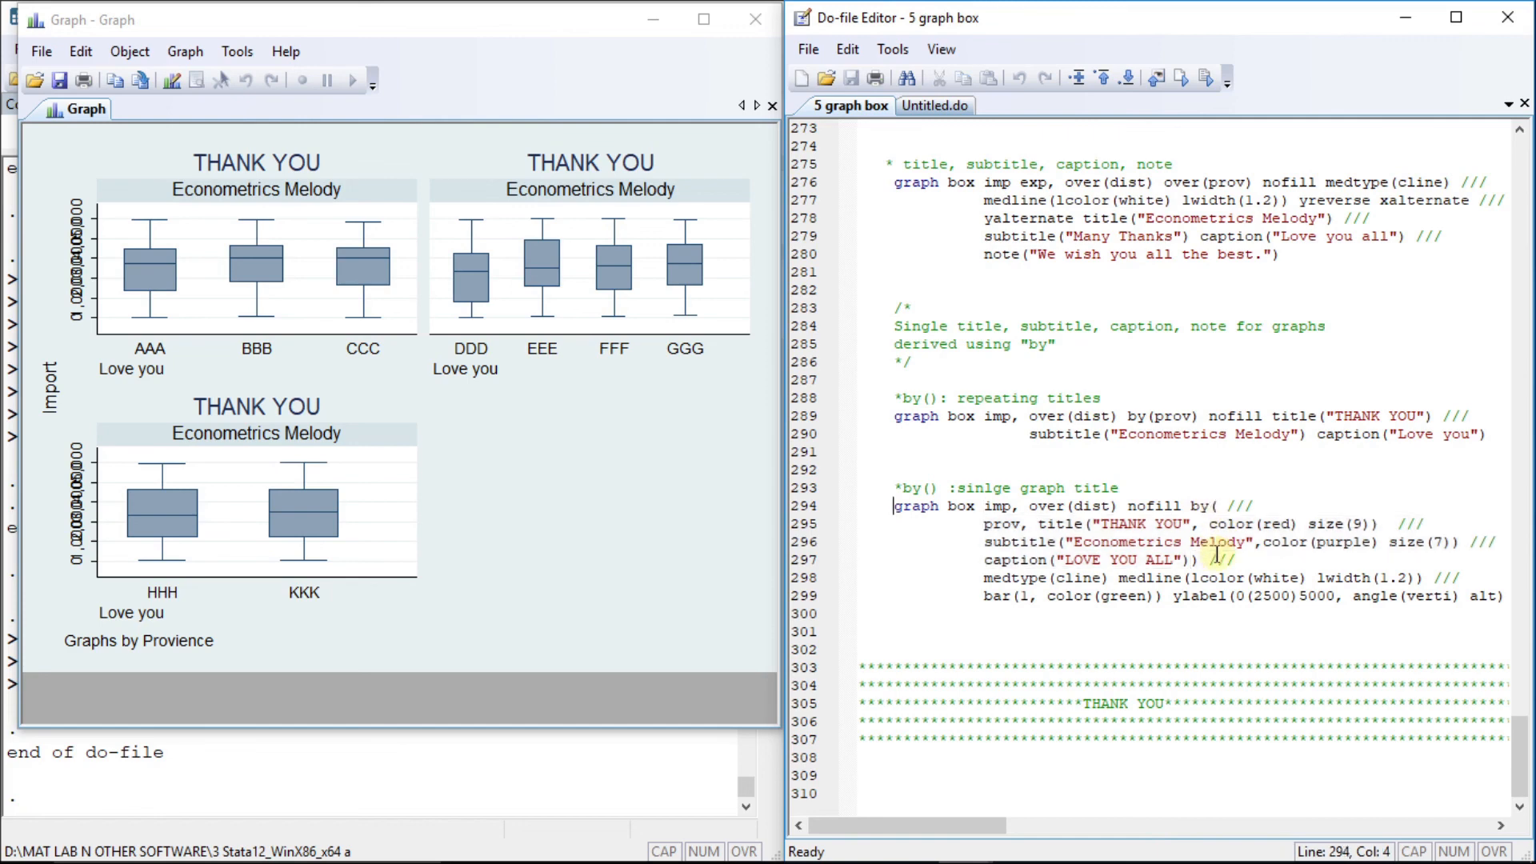
pyautogui.hotkey('shift', 'Down')
pyautogui.hotkey('shift', 'Down')
pyautogui.hotkey('shift', 'Down')
pyautogui.hotkey('shift', 'Down')
pyautogui.hotkey('shift', 'Down')
pyautogui.hotkey('shift', 'Down')
pyautogui.hotkey('ctrl', 'd')
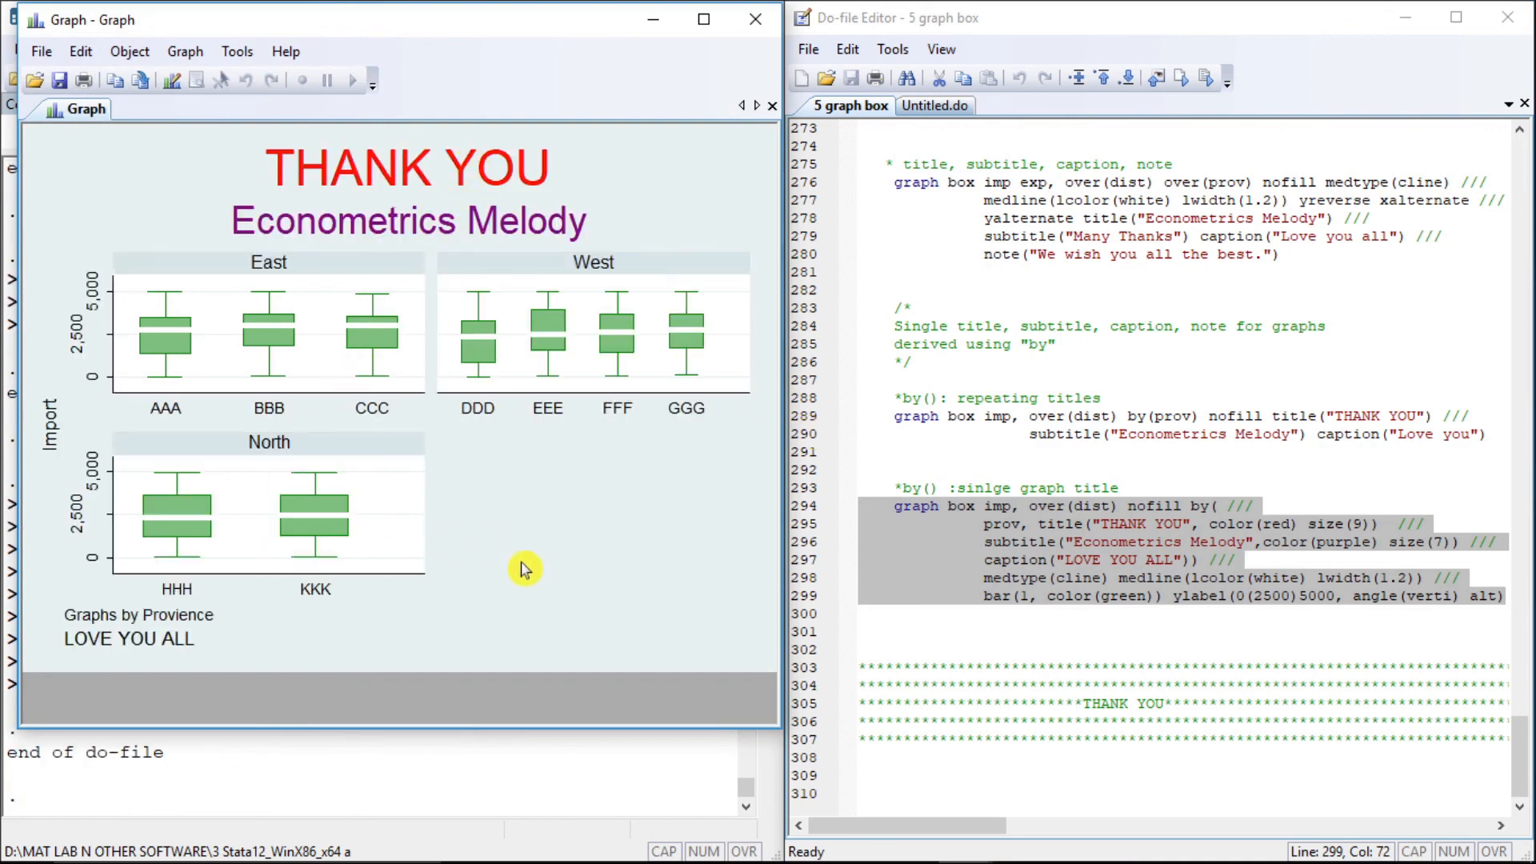
pyautogui.click(940, 636)
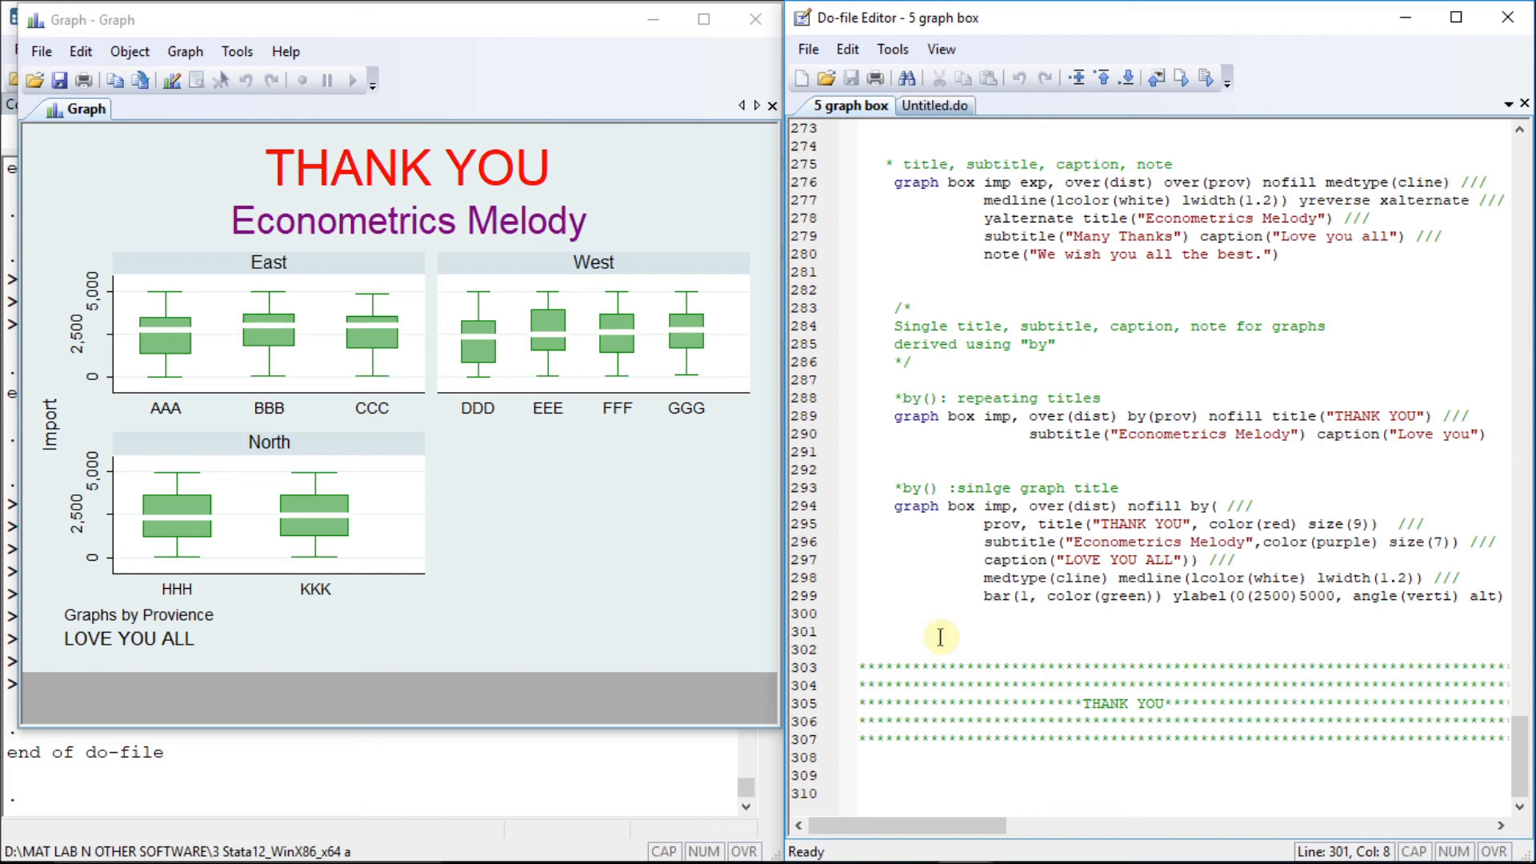
# Switch to the main Stata window and run the command tu.
pyautogui.click(503, 774)
pyautogui.click(363, 134)
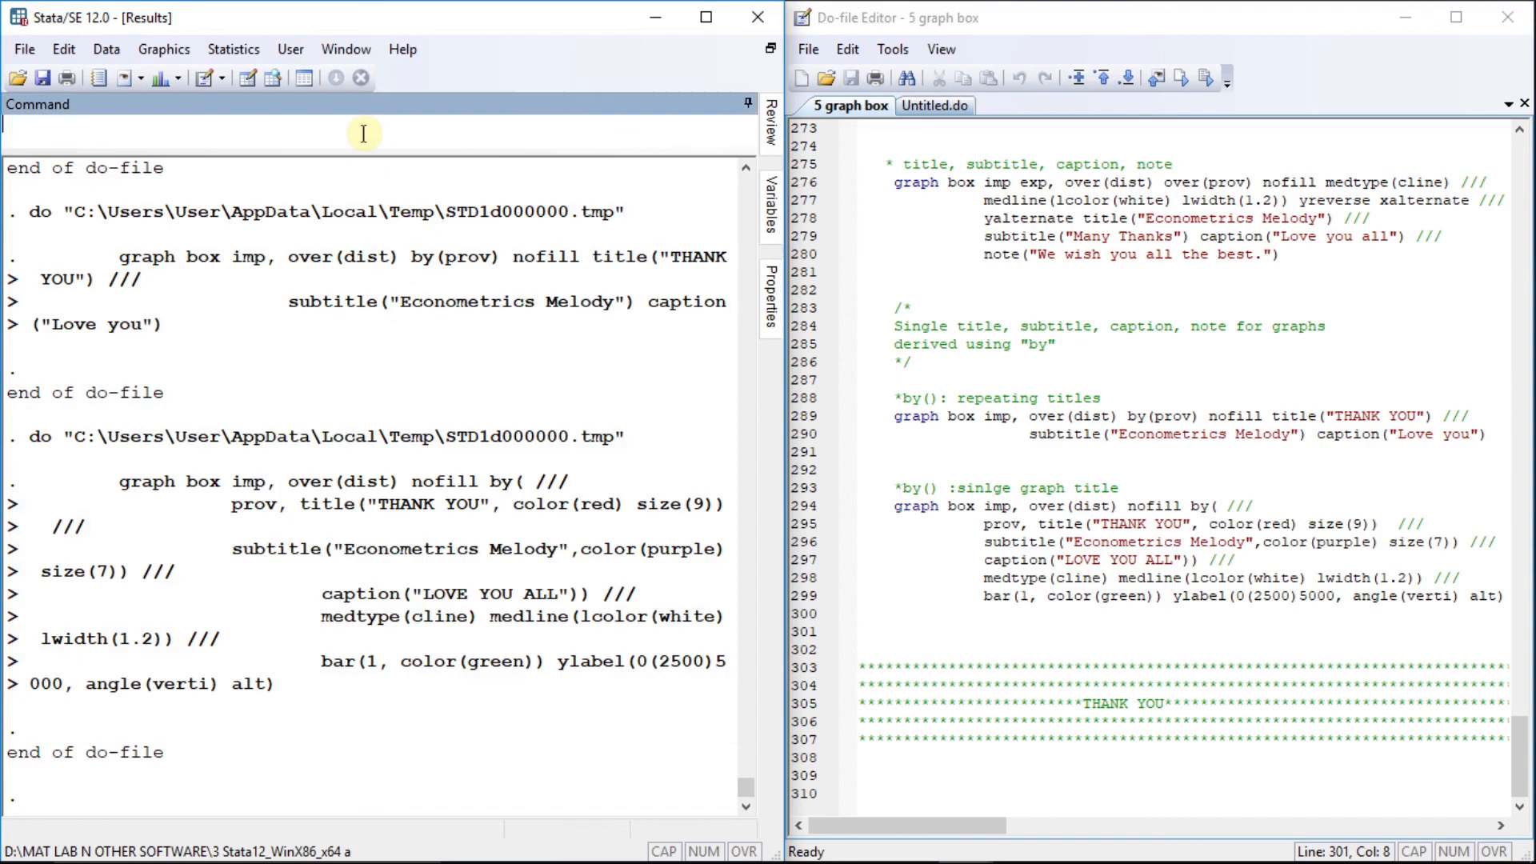
pyautogui.write('tu')
pyautogui.press('Return')
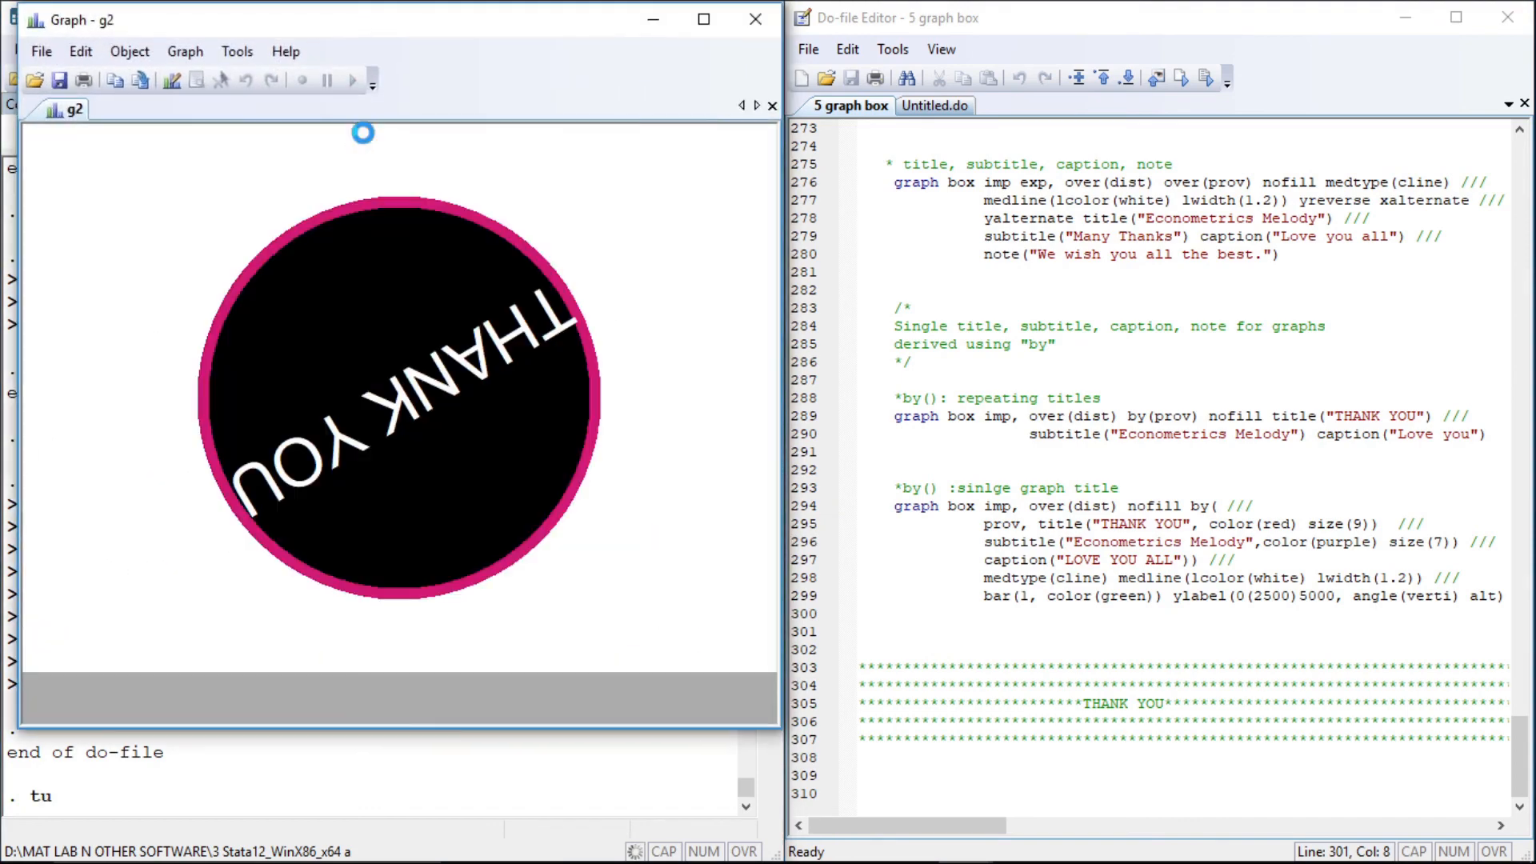